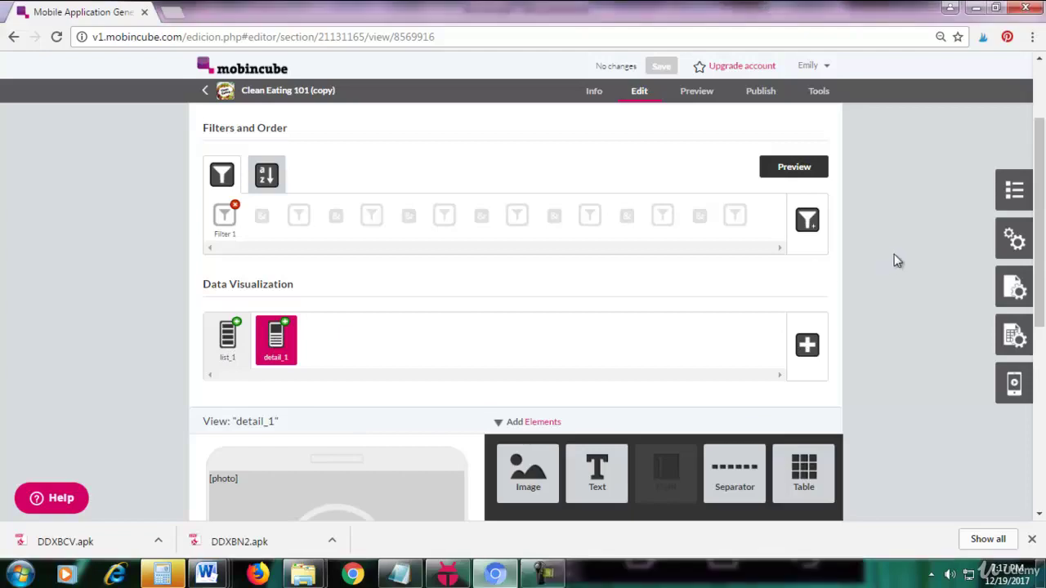
Rename the app screen "mainscreen" to "lunch".
left_click(1013, 190)
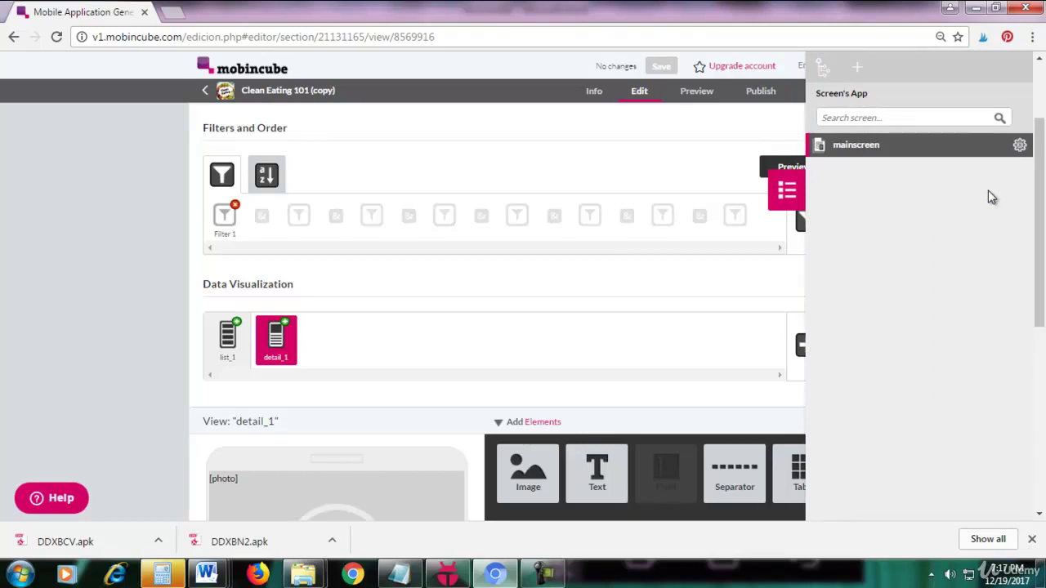
left_click(1021, 147)
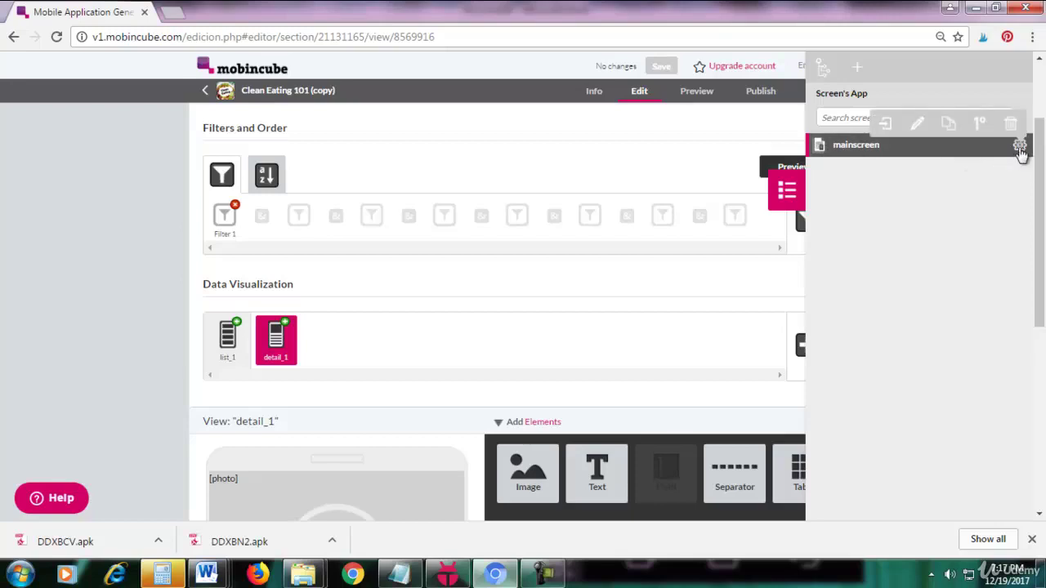
left_click(918, 127)
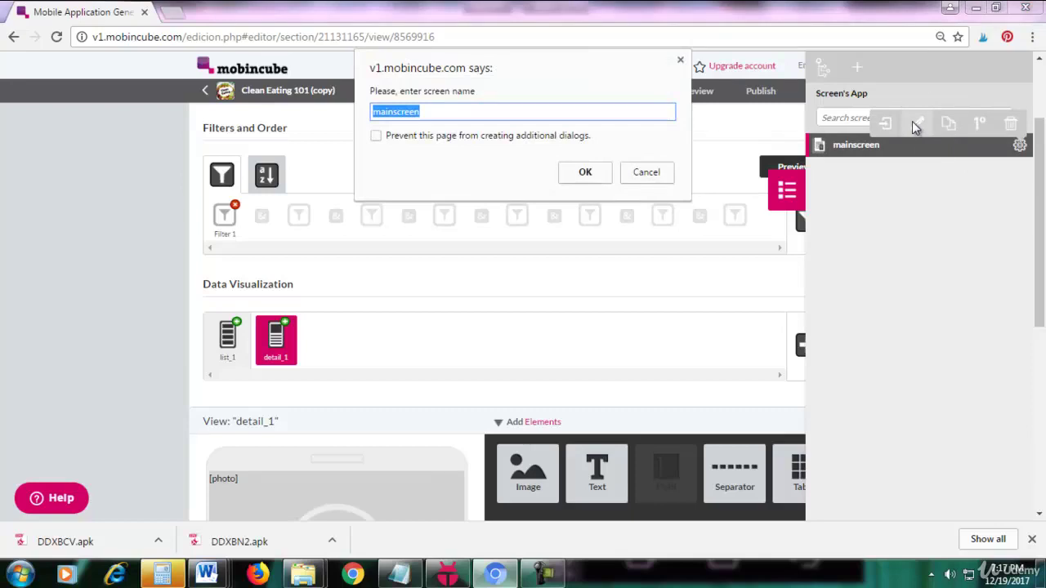
type("luncg")
key("BackSpace")
type("h")
left_click(582, 172)
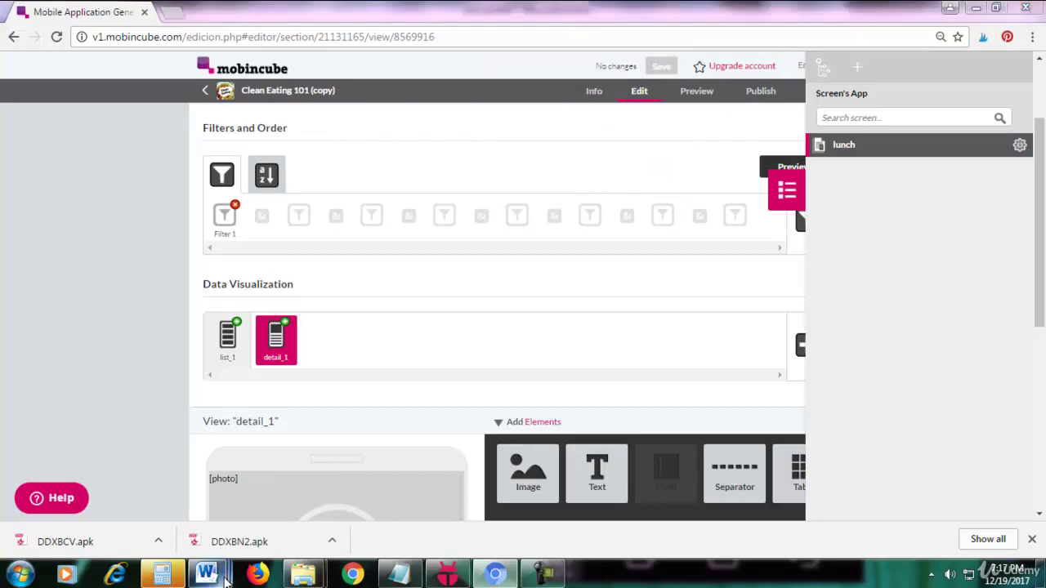
Switch to Word to review the lunch recipes in Document2, and return to the Mobincube editor in the browser.
mouse_move(207, 575)
left_click(118, 531)
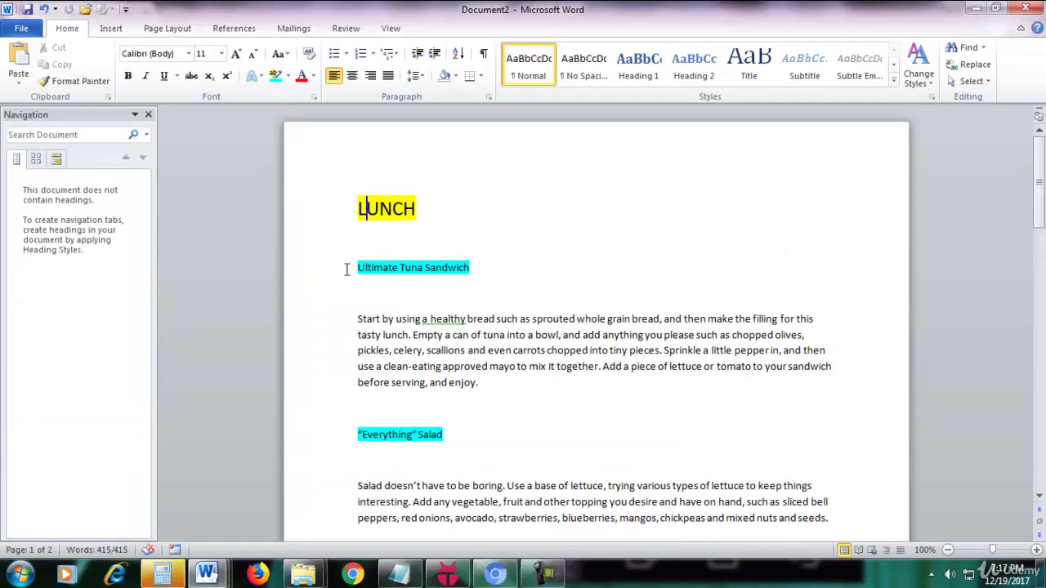
scroll(532, 271, "down", 5)
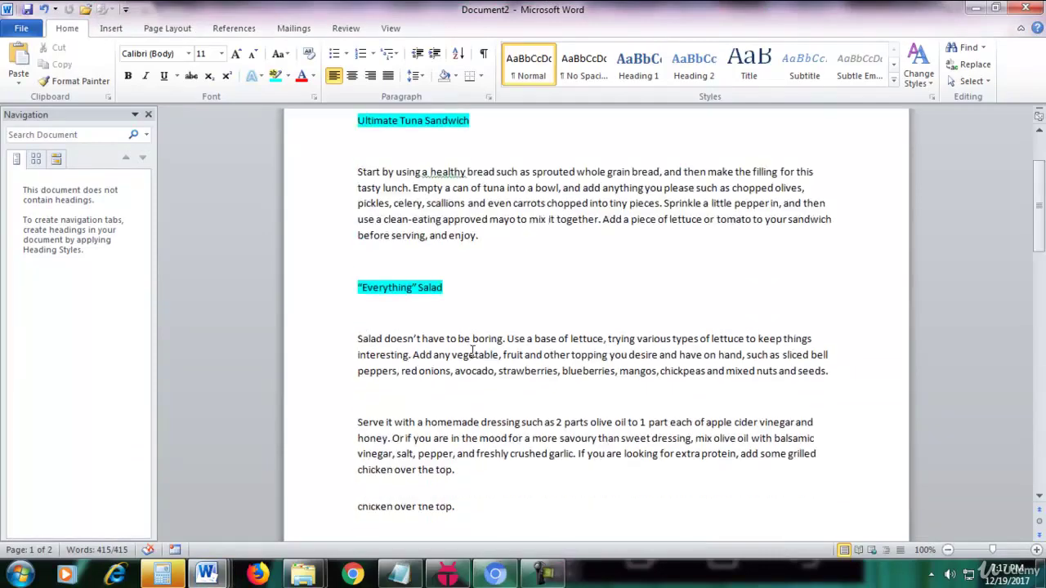
scroll(473, 353, "up", 5)
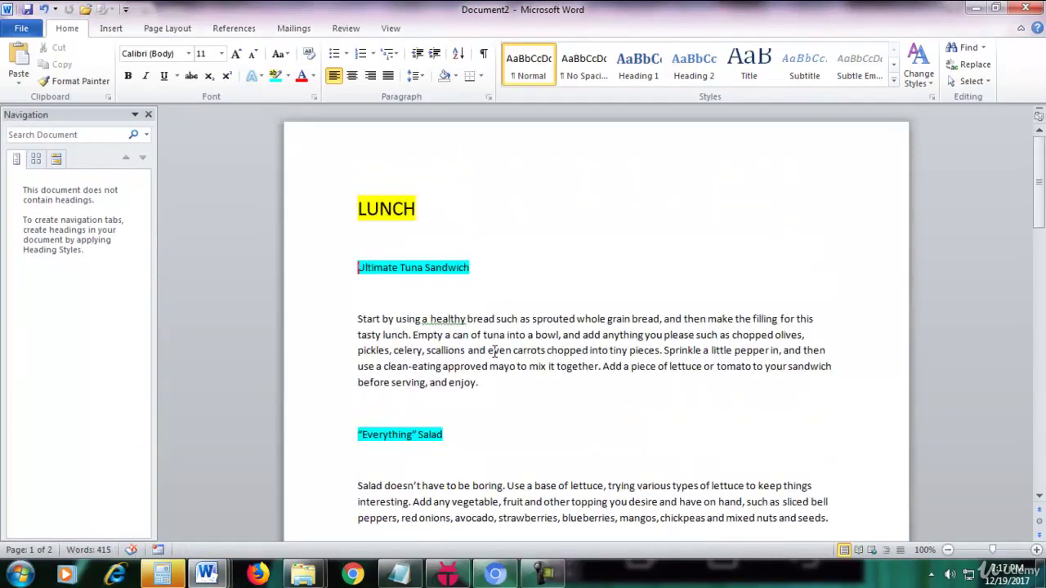
left_click(494, 577)
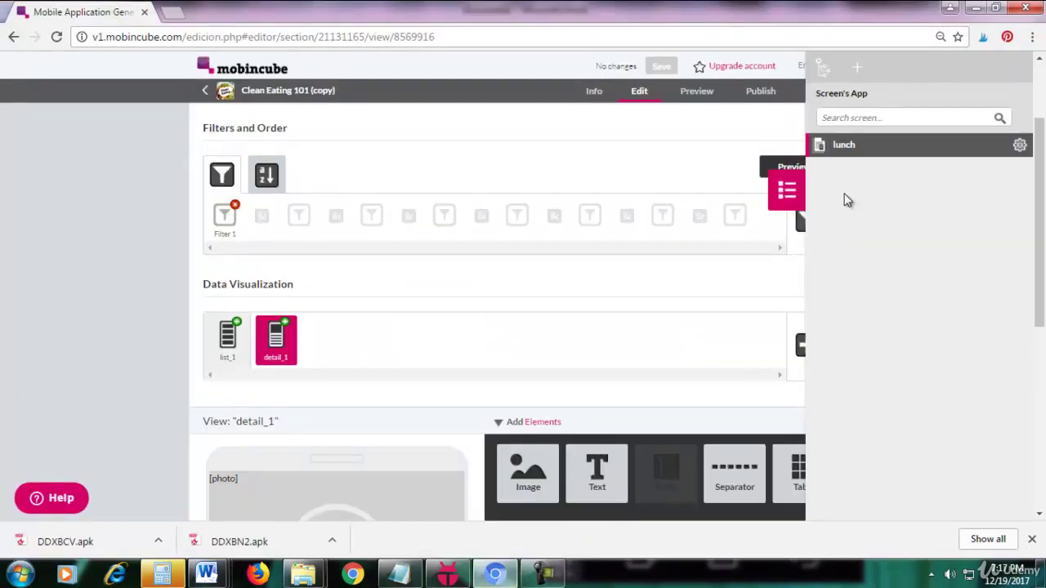
Duplicate the lunch screen and name the copy "snacks".
left_click(866, 70)
left_click(654, 175)
left_click(1019, 147)
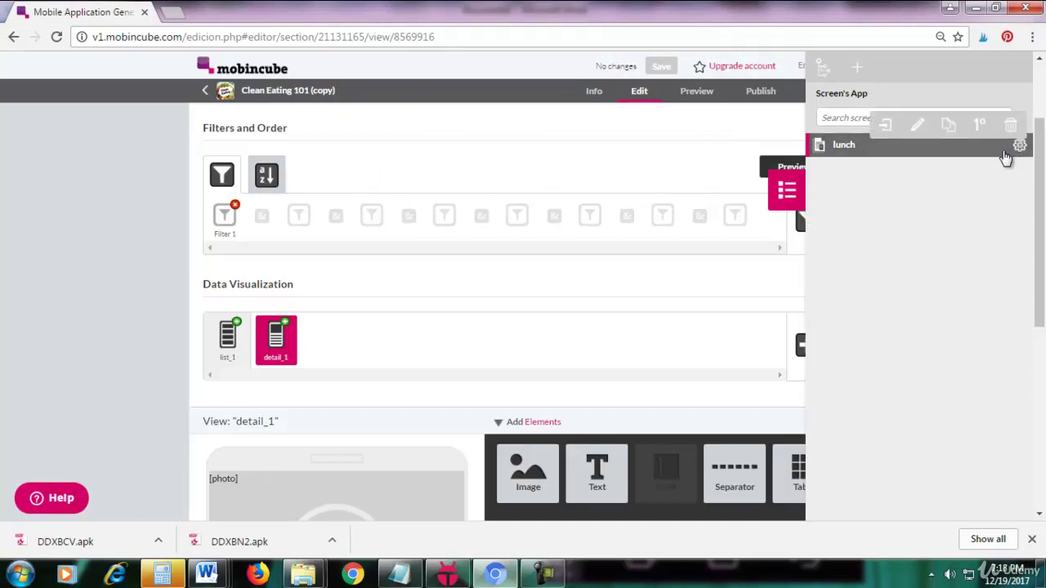
left_click(948, 129)
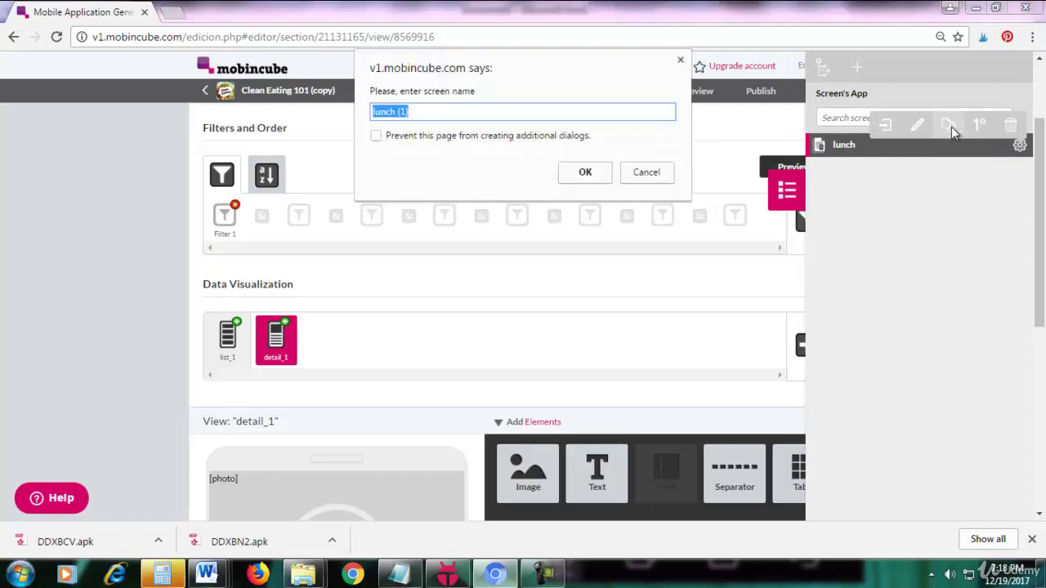
type("snacks")
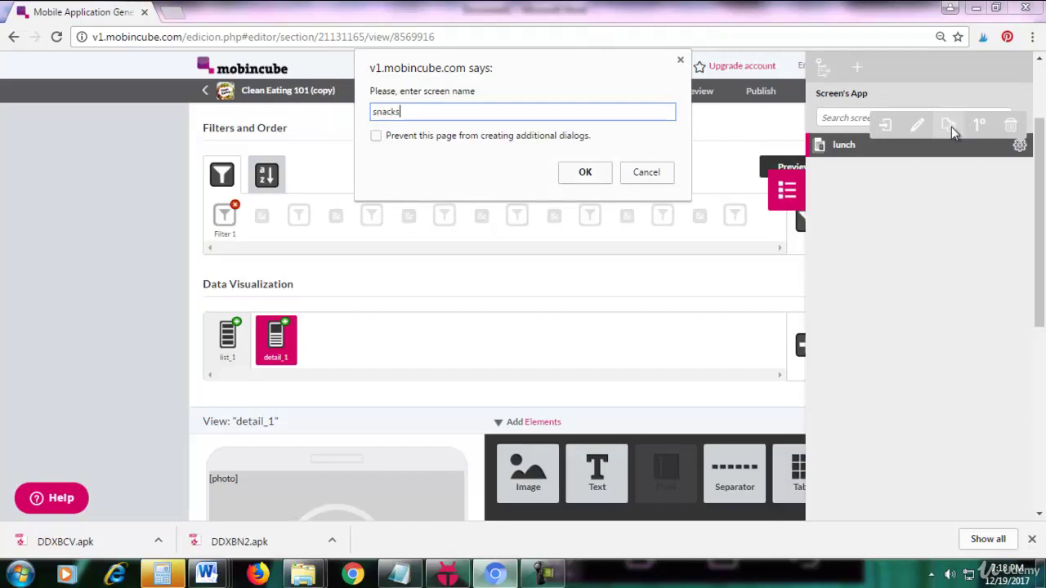
left_click(577, 174)
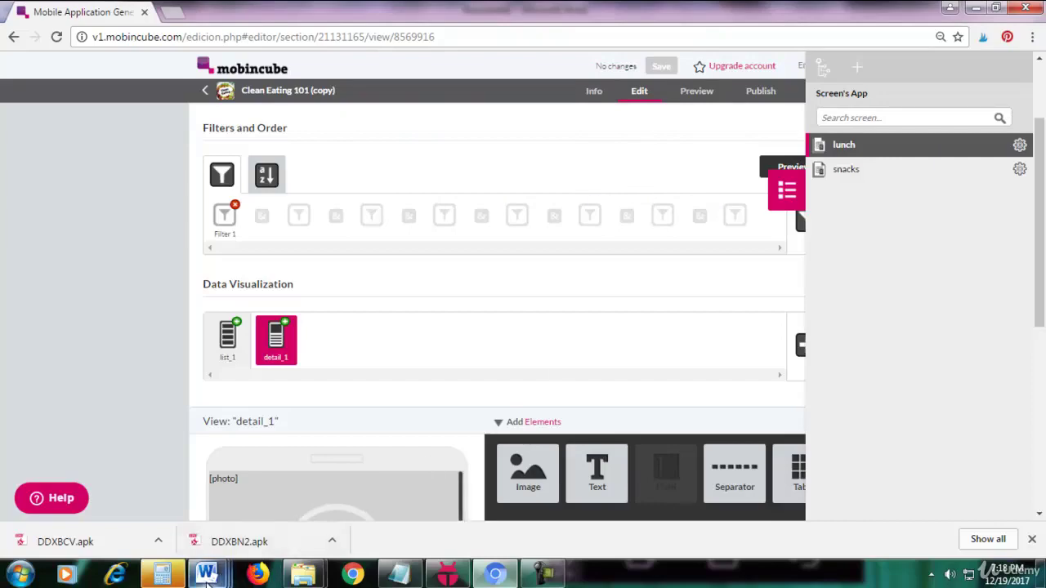
Switch to Word to review the Snacks, Superfoods and Dairy documents, and return to the Mobincube editor in the browser.
mouse_move(206, 574)
left_click(251, 513)
scroll(396, 258, "up", 5)
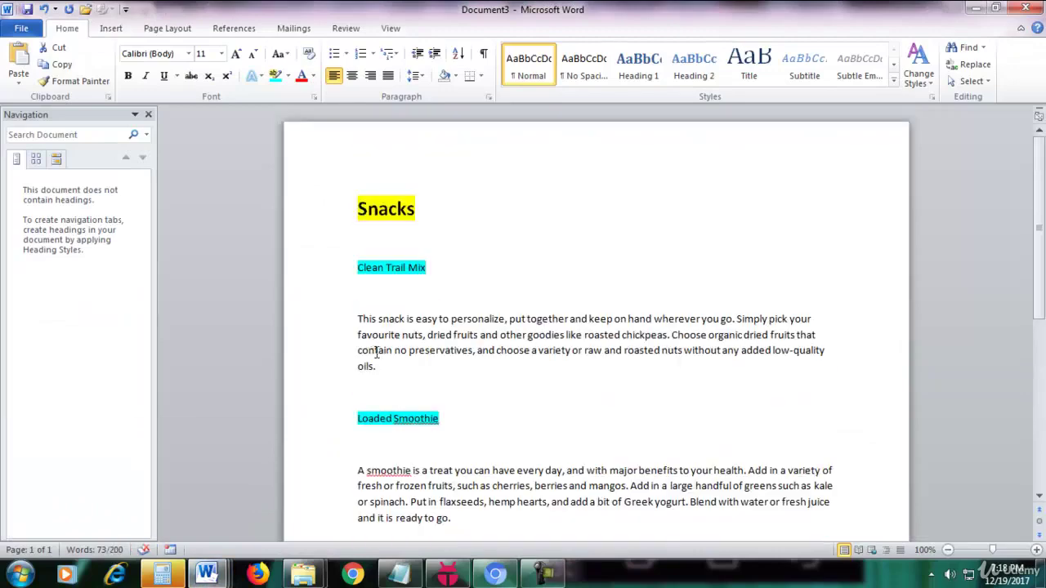
left_click(398, 209)
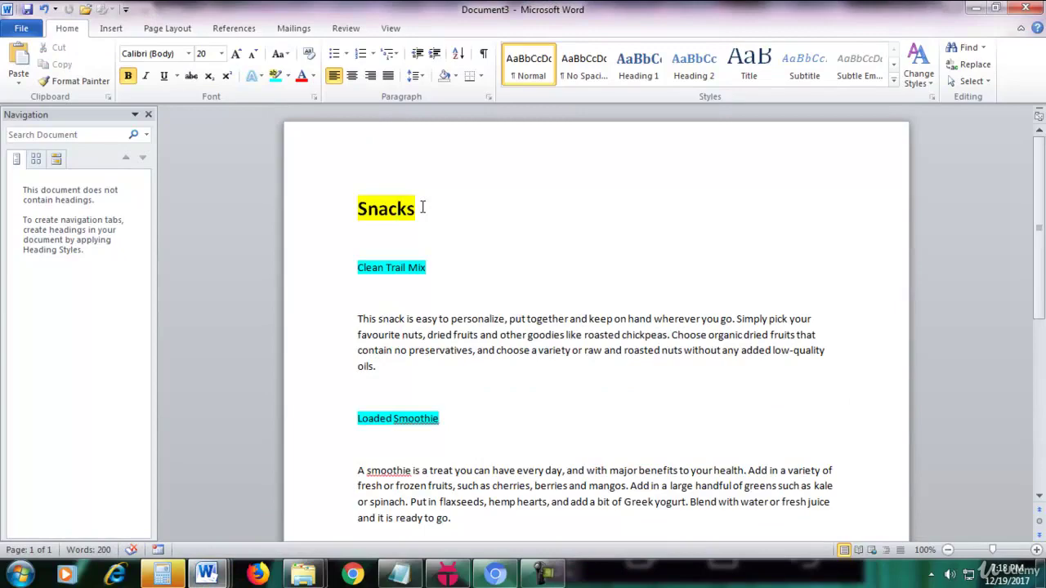
left_click(209, 575)
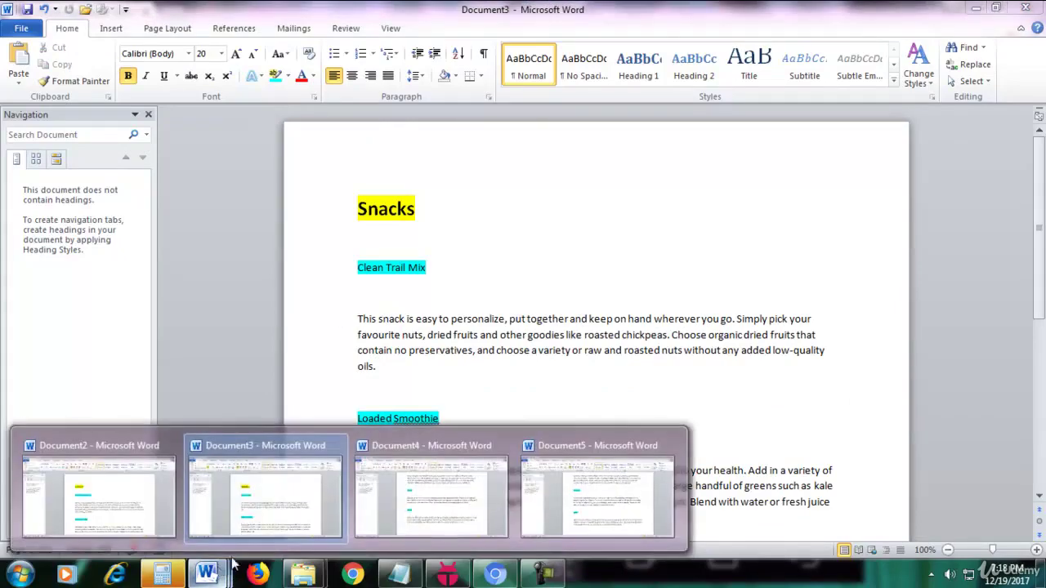
left_click(400, 490)
left_click(425, 228)
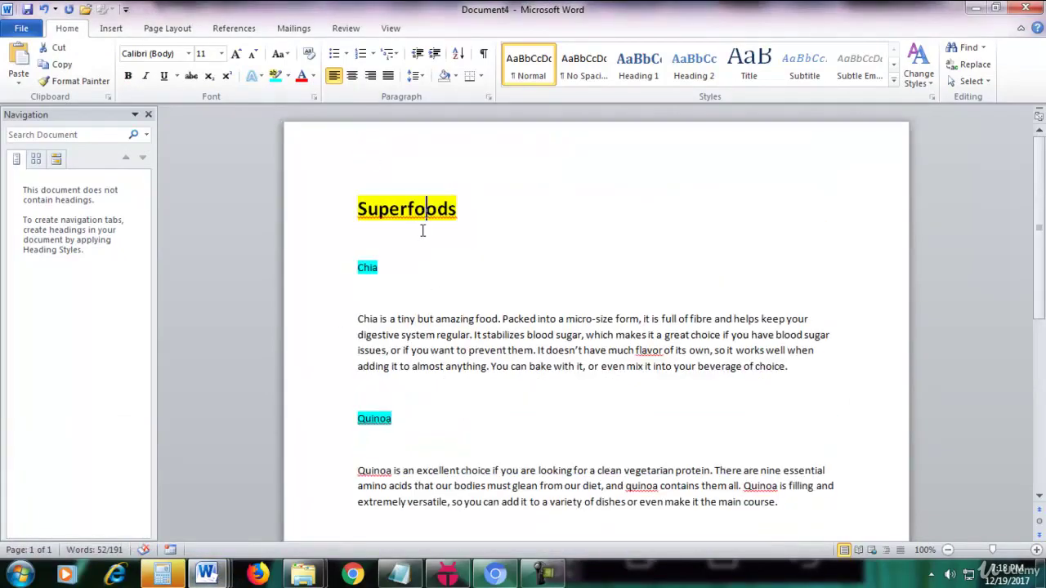
left_click(209, 574)
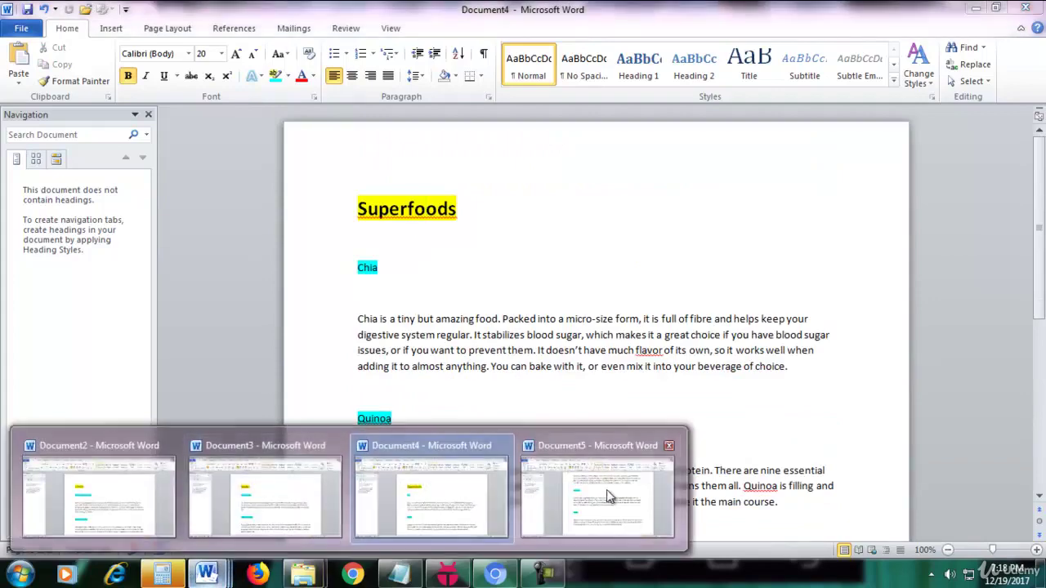
left_click(607, 495)
scroll(585, 442, "up", 3)
left_click(464, 250)
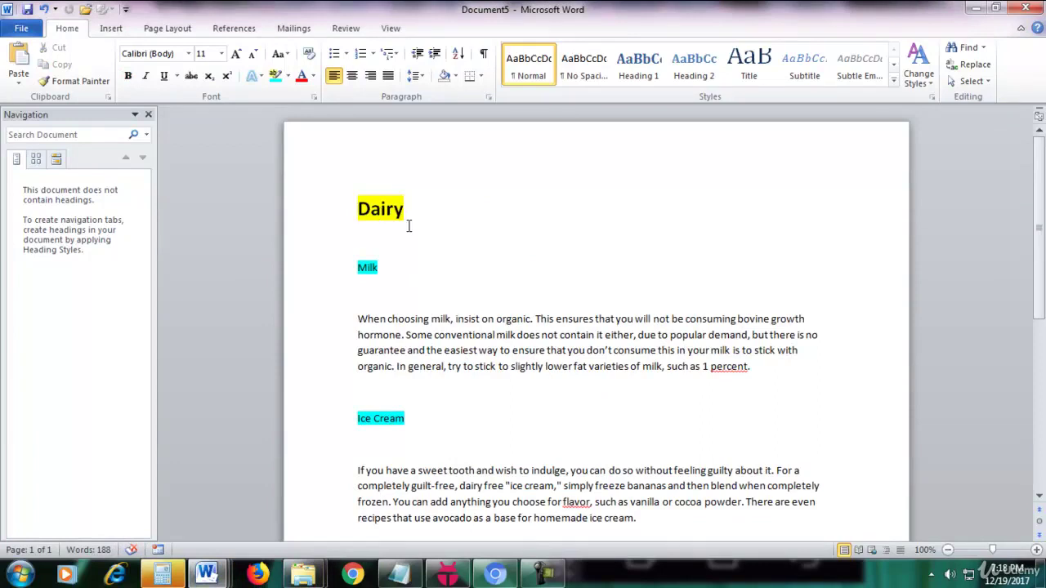
left_click(494, 574)
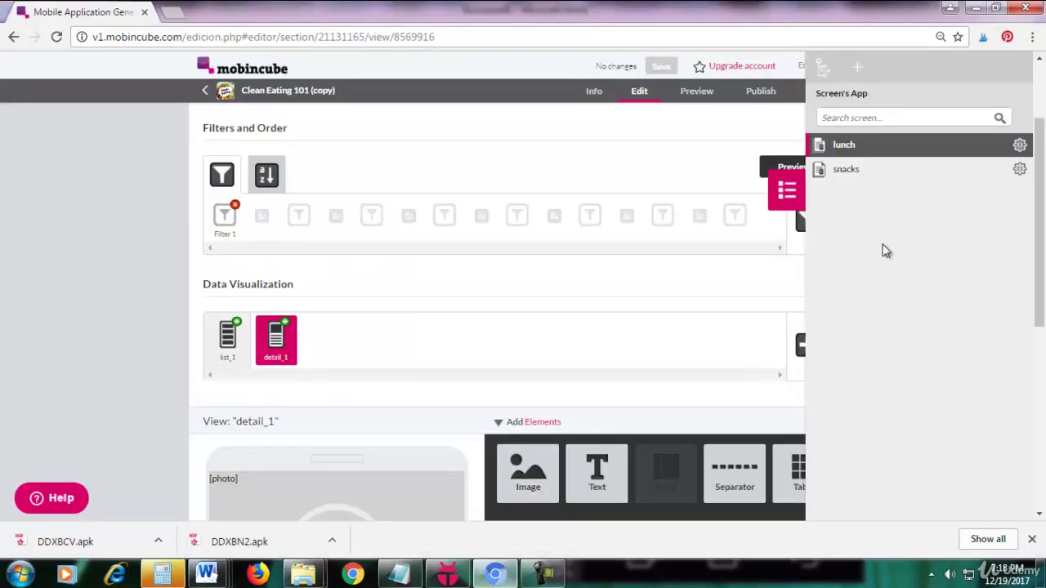
Duplicate the lunch screen and name the copy "superfoods".
left_click(1019, 147)
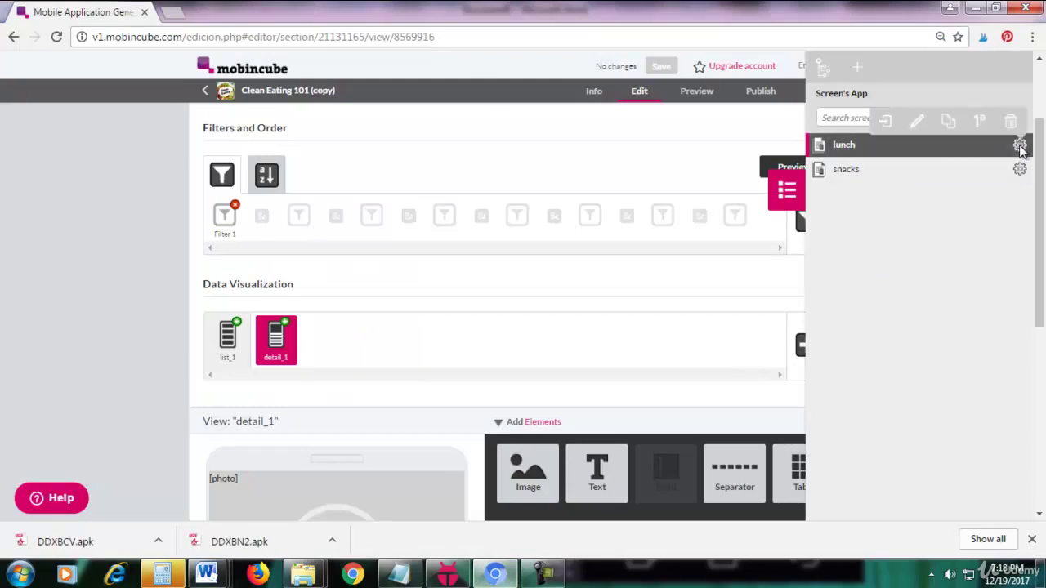
left_click(949, 123)
type("su")
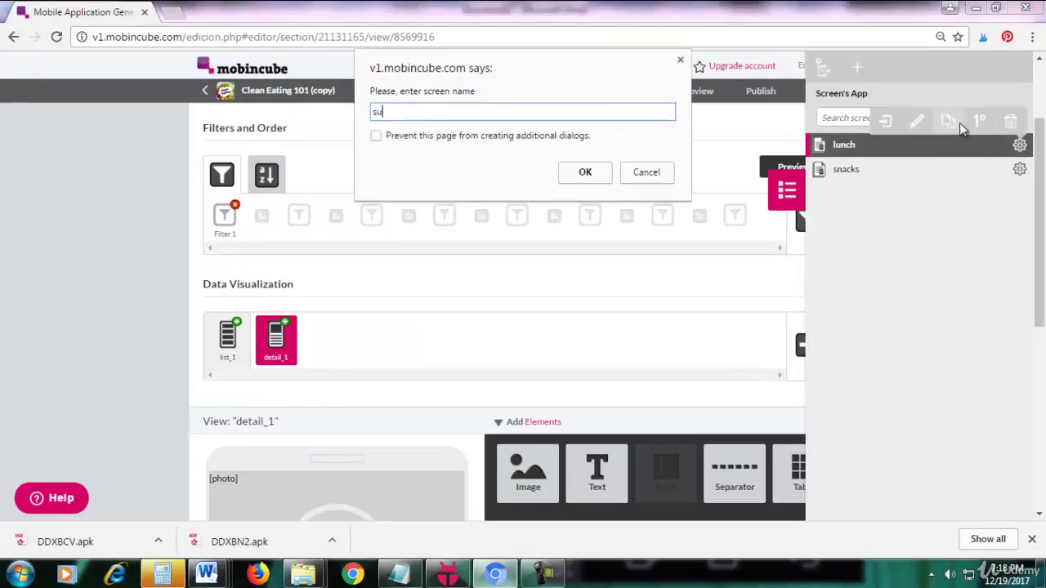
type("perfoods")
left_click(588, 170)
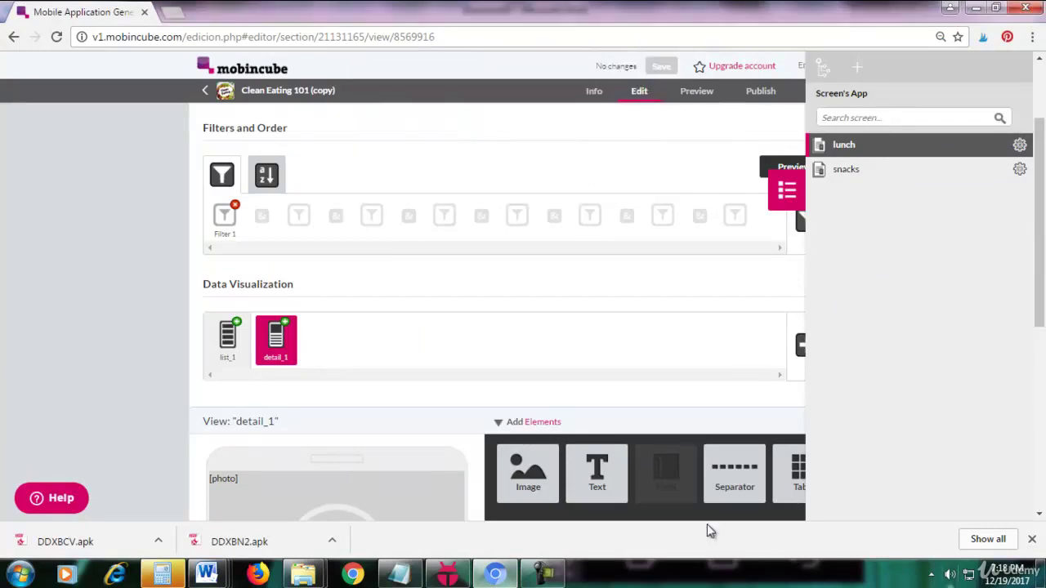
Duplicate the lunch screen and name the copy "dairy".
left_click(1019, 146)
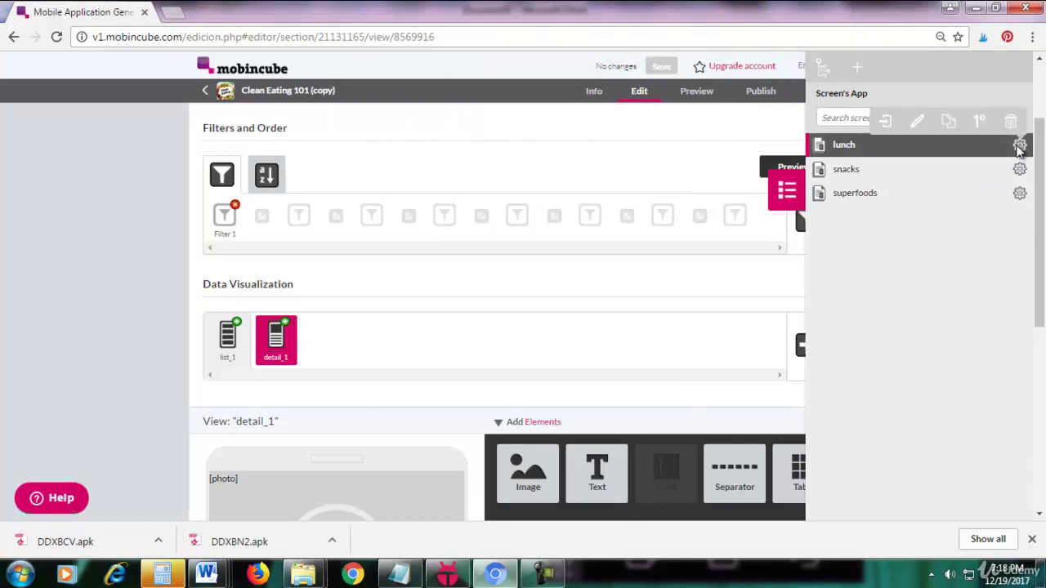
left_click(947, 121)
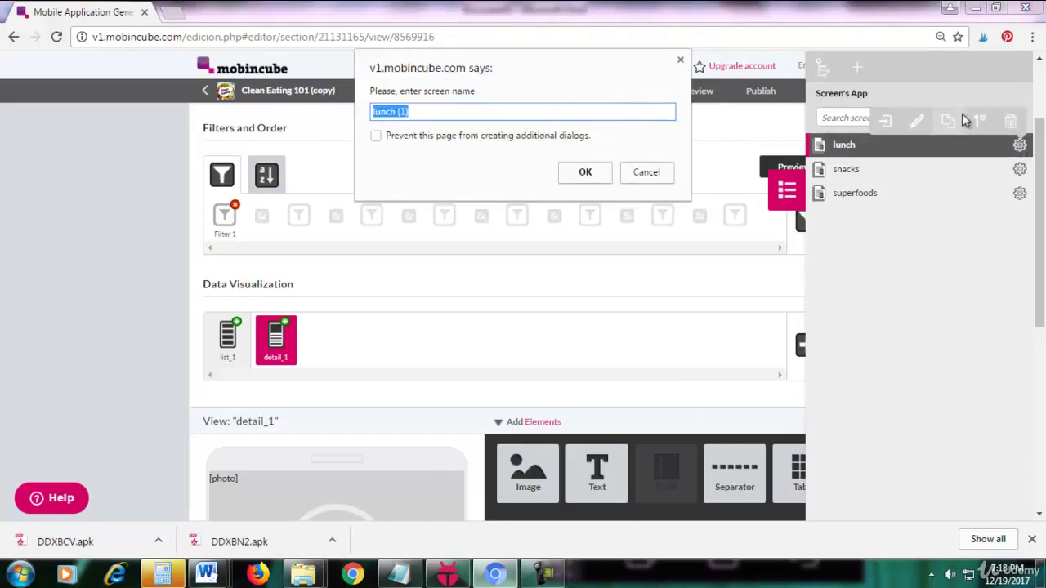
type("dairy")
left_click(600, 174)
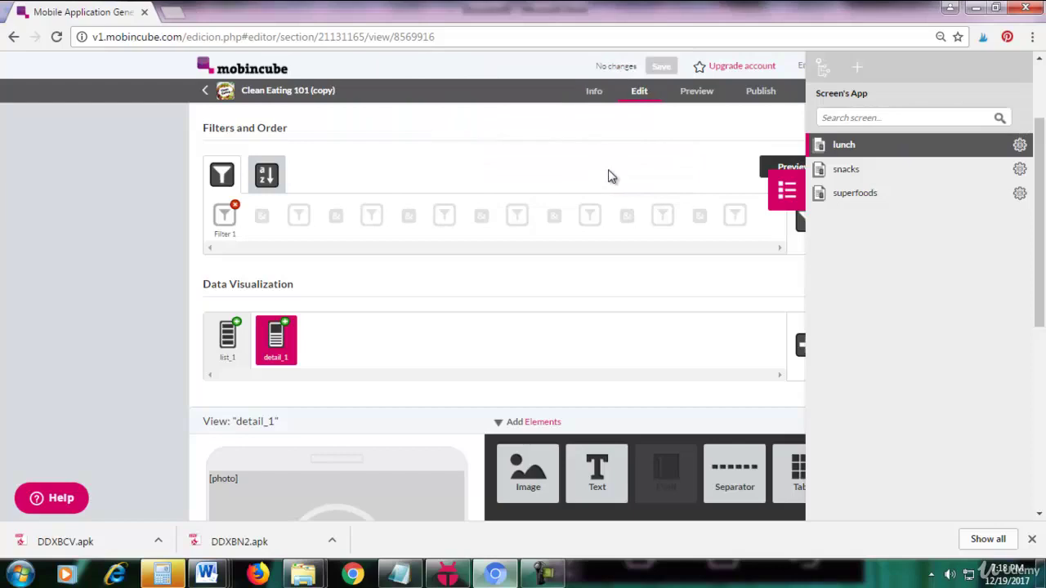
Open the lunch screen for editing from the app's list of screens.
left_click(515, 163)
scroll(515, 163, "up", 2)
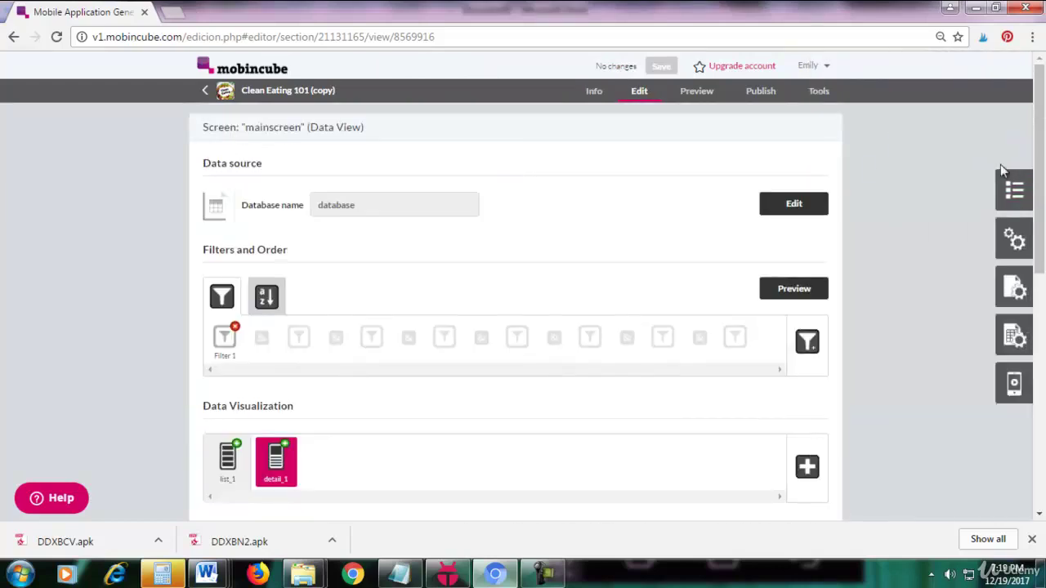
left_click(1012, 189)
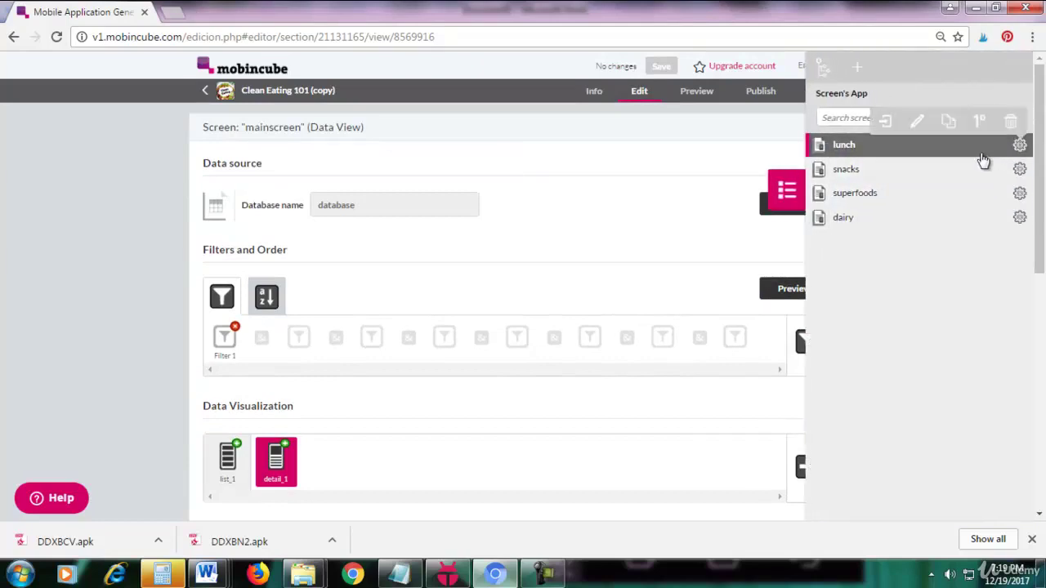
left_click(887, 122)
left_click(110, 253)
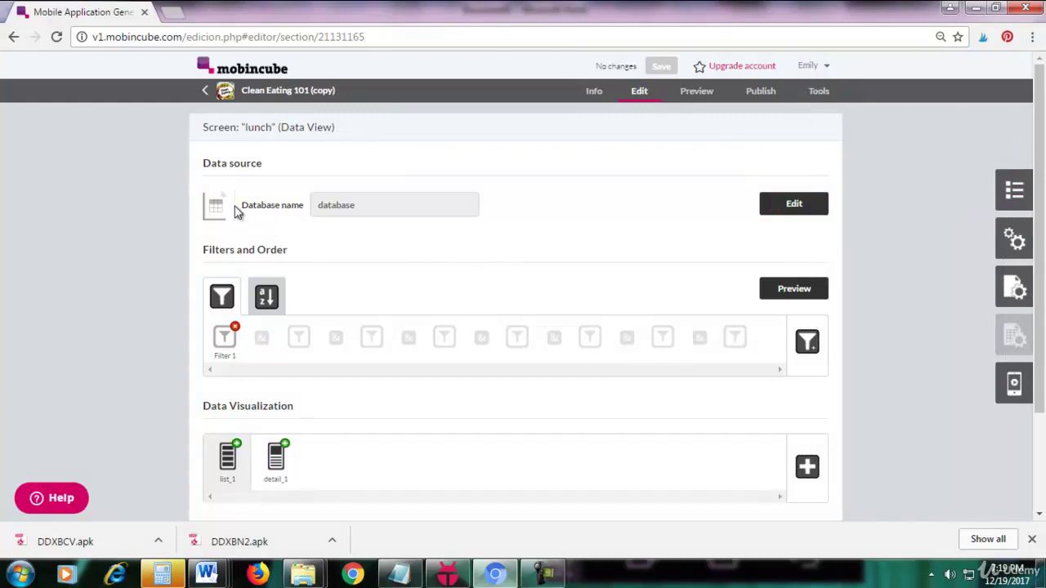
Open the database used as the lunch screen's data source for editing.
left_click_drag(238, 209, 315, 205)
left_click(315, 205)
left_click(794, 207)
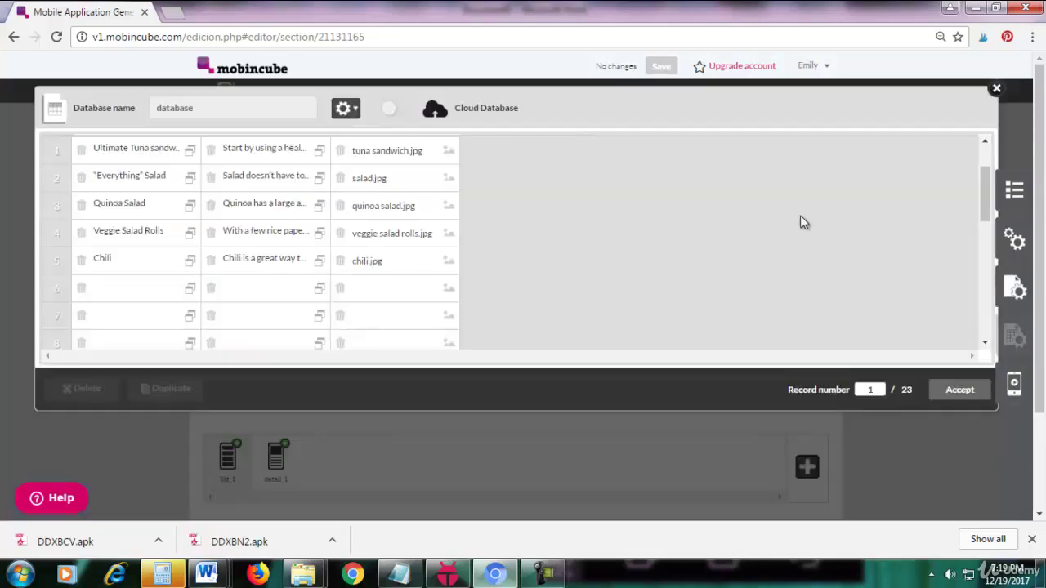
scroll(800, 220, "up", 1)
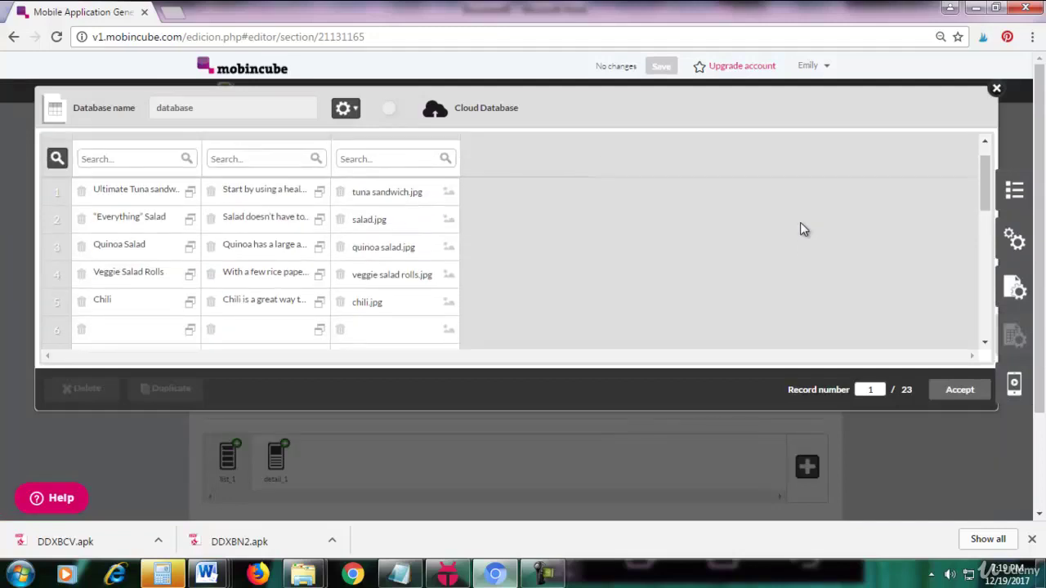
scroll(800, 224, "up", 1)
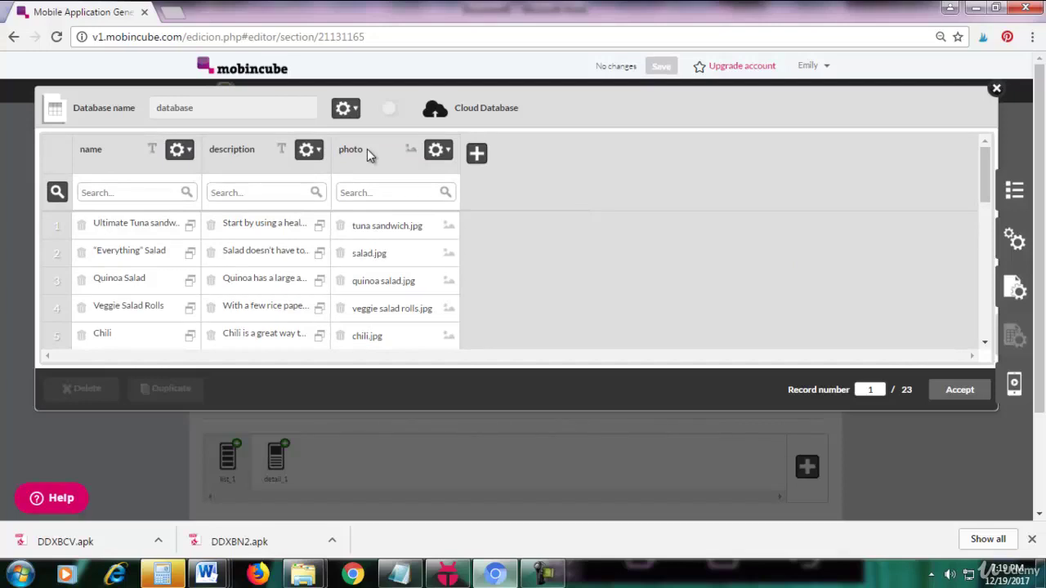
Add a new column after the photo column in the database and name it "type".
left_click(477, 155)
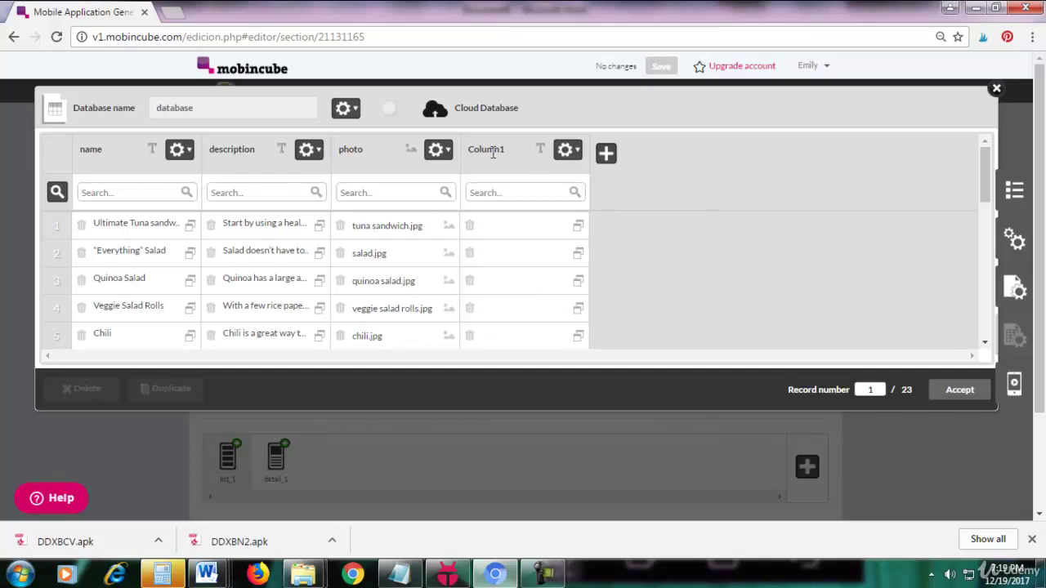
left_click(565, 152)
left_click(600, 160)
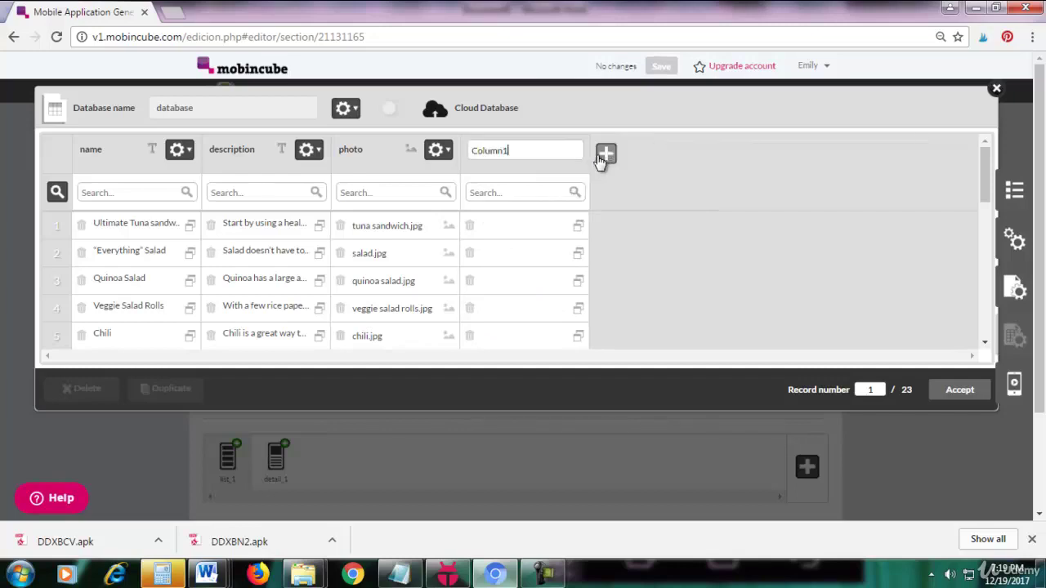
key("BackSpace")
key("BackSpace")
key("BackSpace")
key("BackSpace")
key("BackSpace")
key("BackSpace")
key("BackSpace")
type("type")
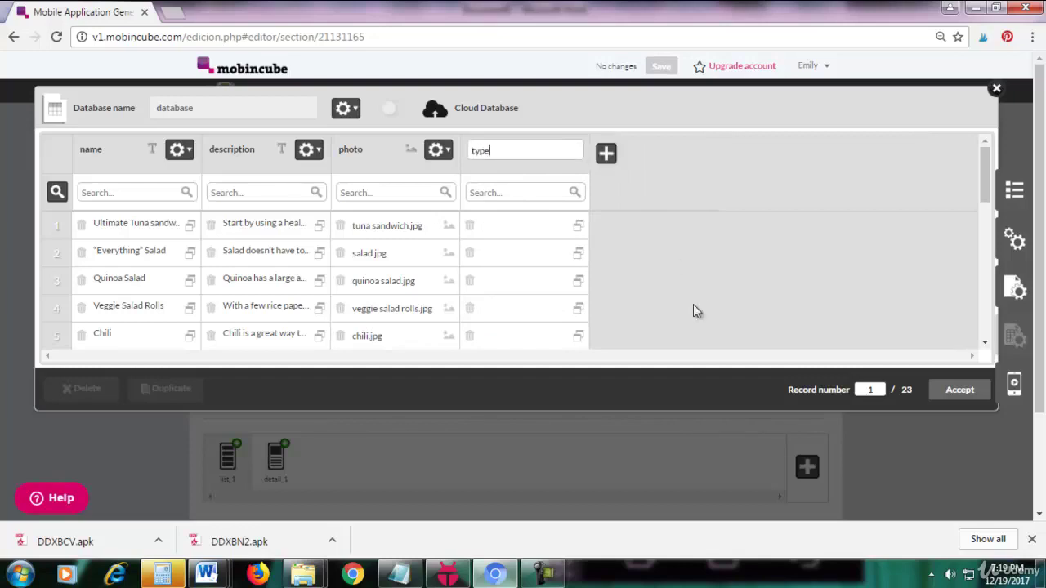
left_click(596, 244)
left_click(645, 226)
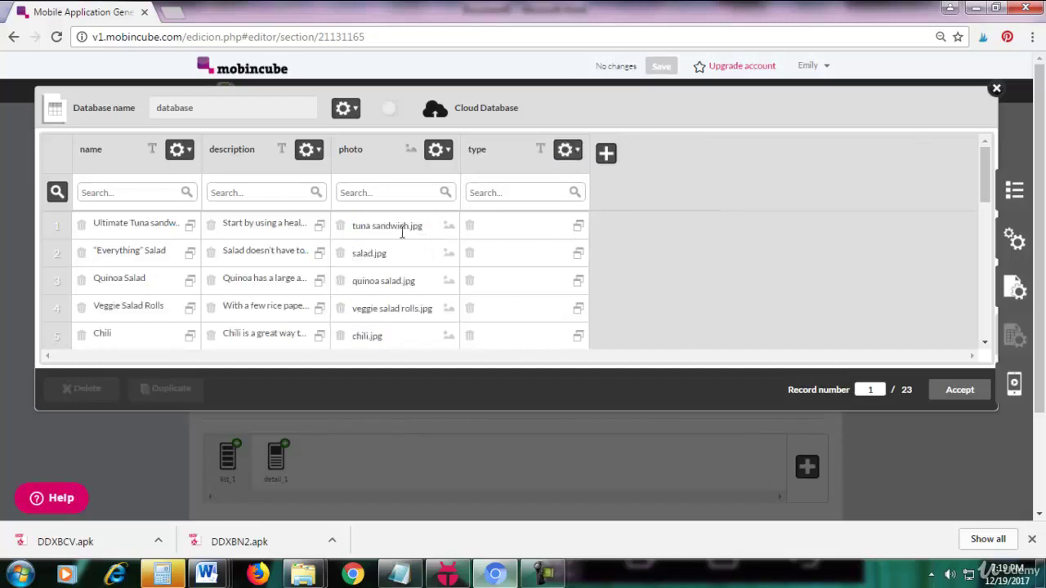
Set the type of the first record, the tuna sandwich, to "lunch" and copy that value.
left_click(579, 227)
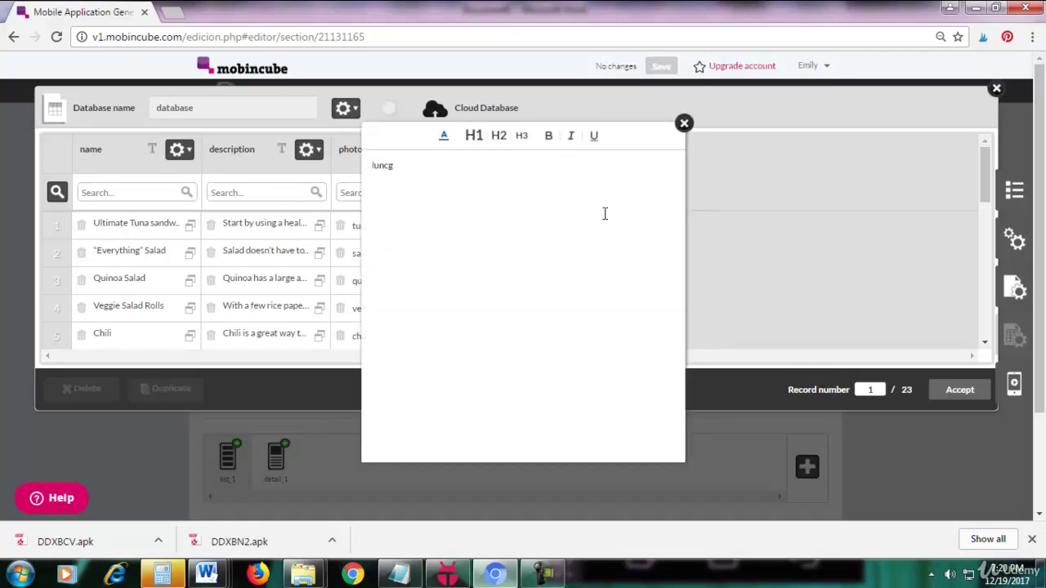
type("lunch")
left_click_drag(581, 210, 346, 168)
key("ctrl+c")
left_click(684, 125)
Paste "lunch" as the type of records 2 to 5, from the "Everything" Salad to Chili.
left_click(585, 252)
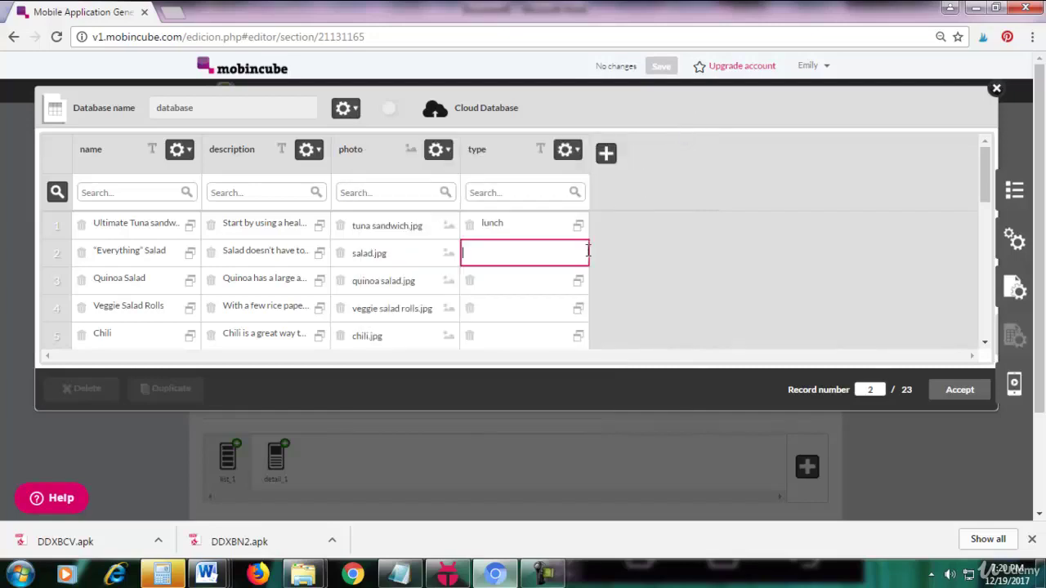
key("ctrl+v")
left_click(579, 282)
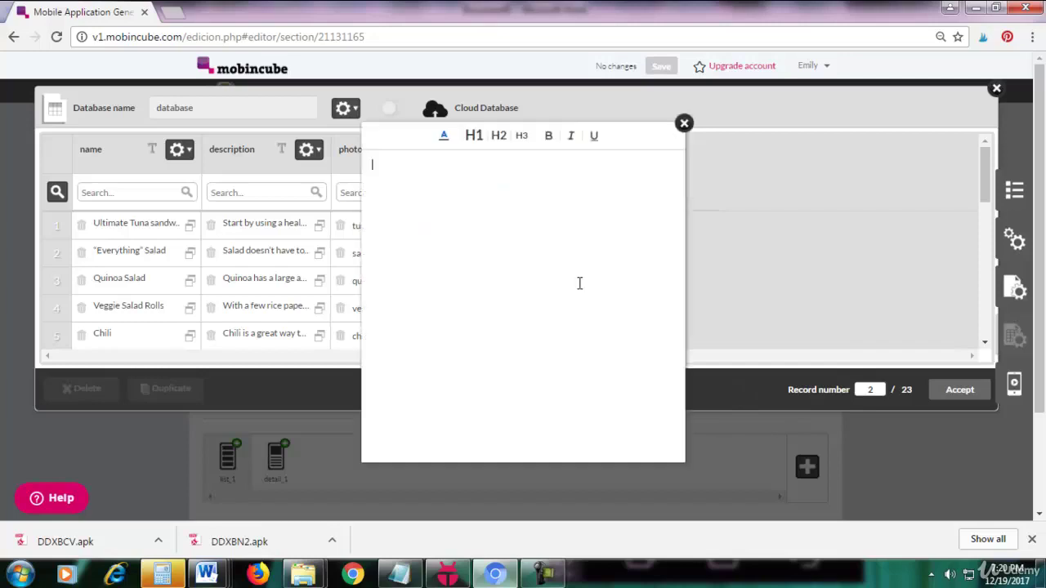
key("ctrl+v")
left_click(684, 125)
left_click(579, 305)
key("ctrl+v")
left_click(685, 124)
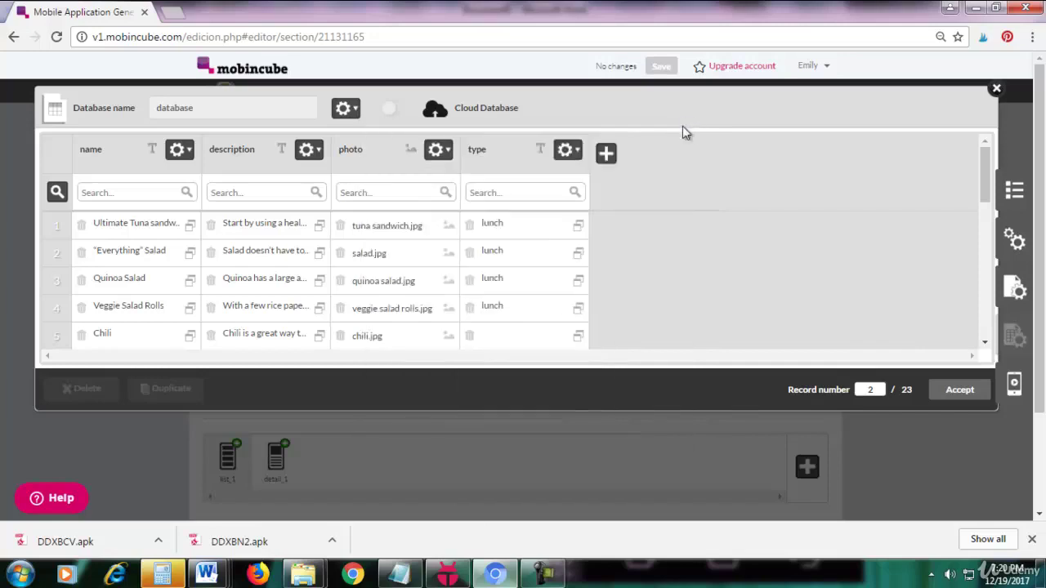
left_click(580, 334)
key("ctrl+v")
Copy the heading "Clean Trail Mix" from the Snacks document in Word into the name of database record 6.
left_click_drag(982, 185, 986, 236)
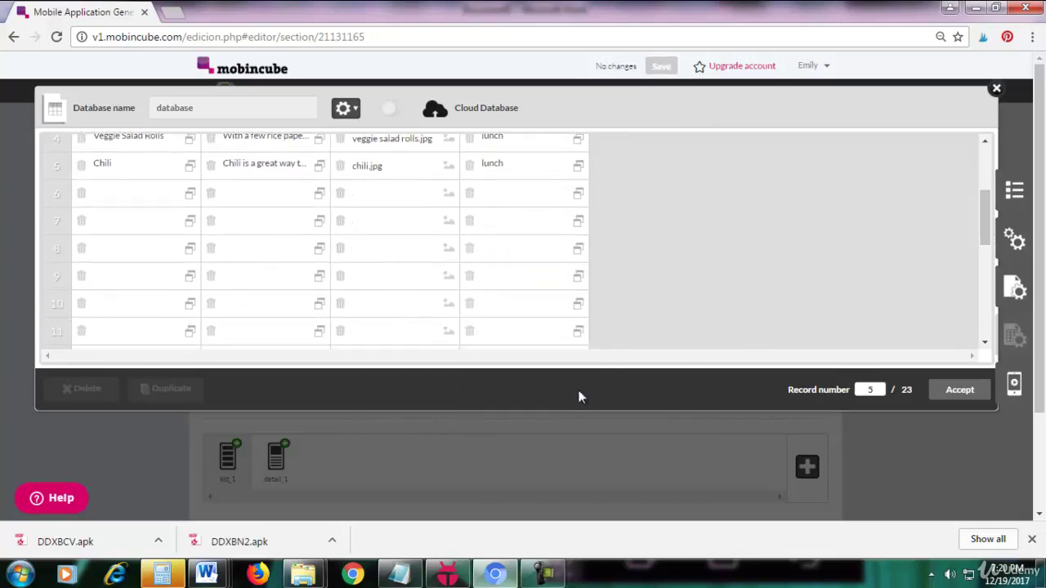
mouse_move(205, 574)
left_click(256, 493)
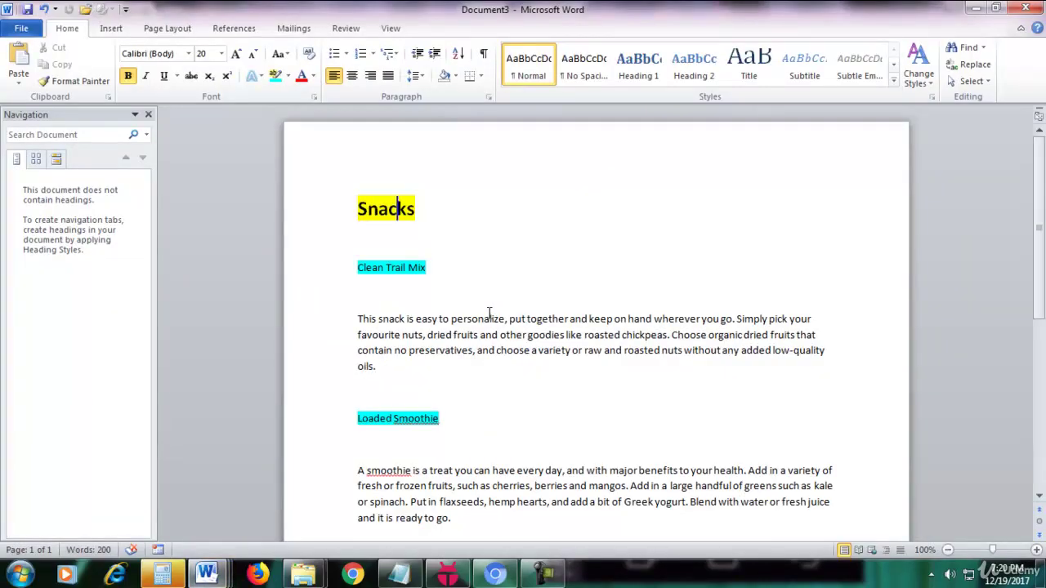
left_click_drag(445, 288, 361, 274)
key("ctrl+c")
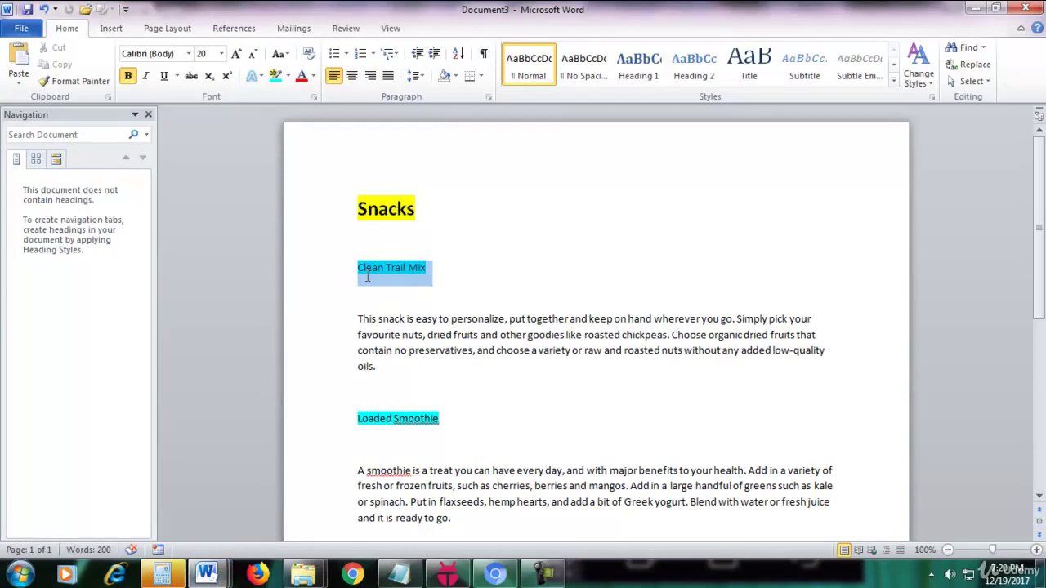
left_click(494, 574)
left_click(190, 200)
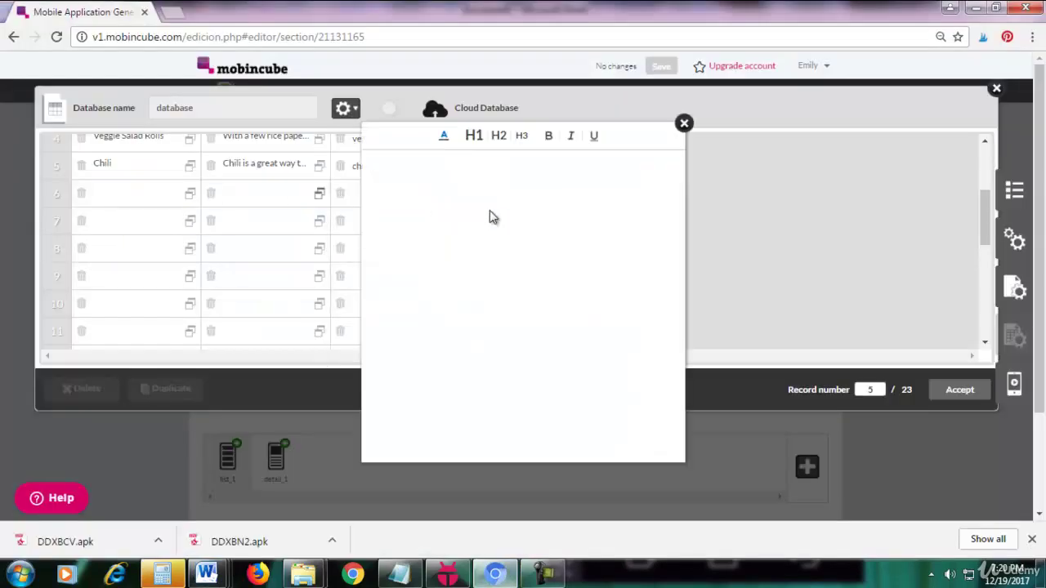
key("ctrl+v")
left_click(684, 126)
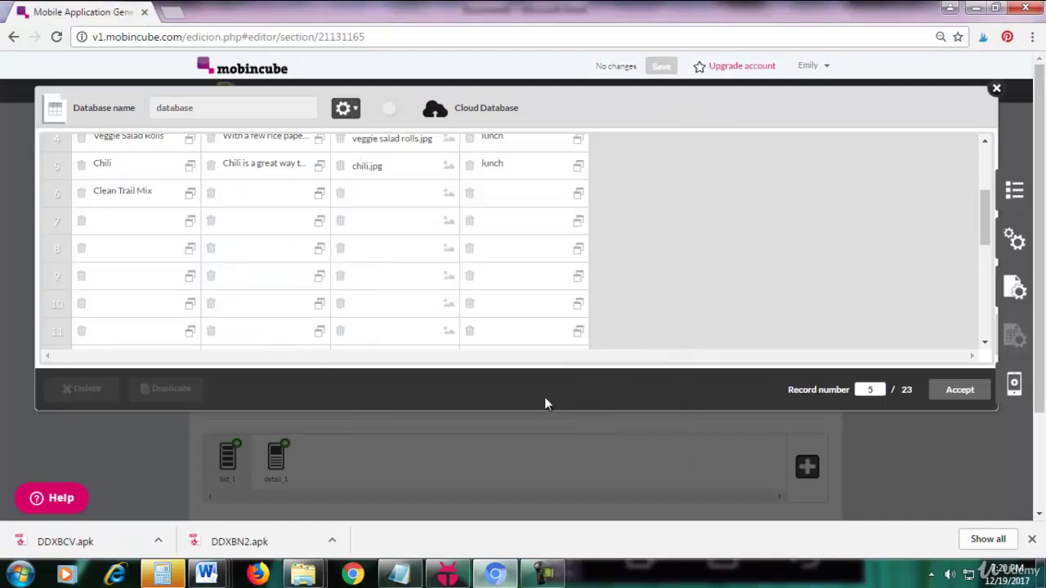
Copy the Clean Trail Mix paragraph from the Word Snacks document into record 6's description and set the record's type to "snacks".
mouse_move(214, 579)
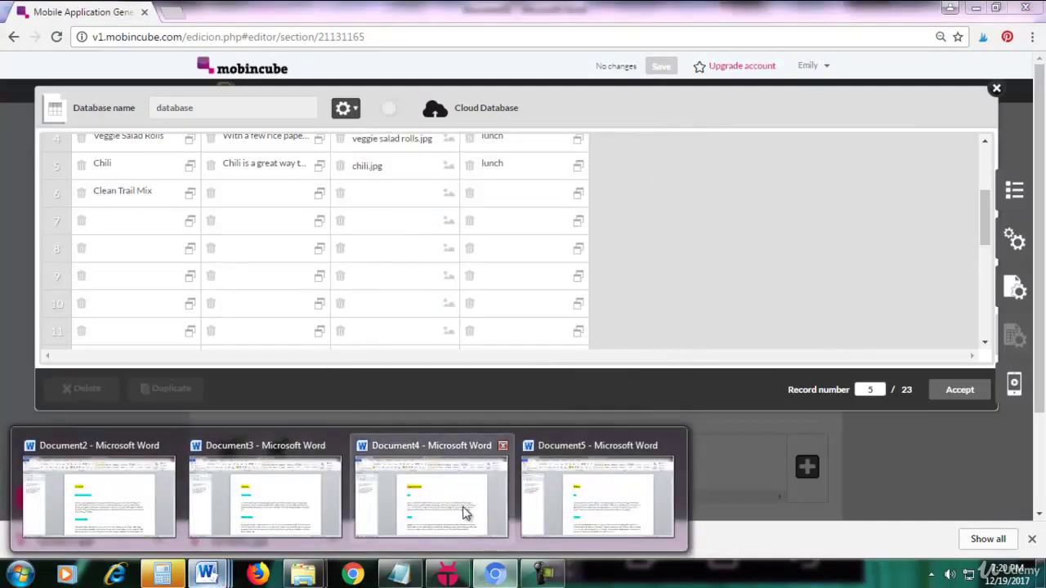
left_click(290, 513)
left_click_drag(340, 327, 400, 367)
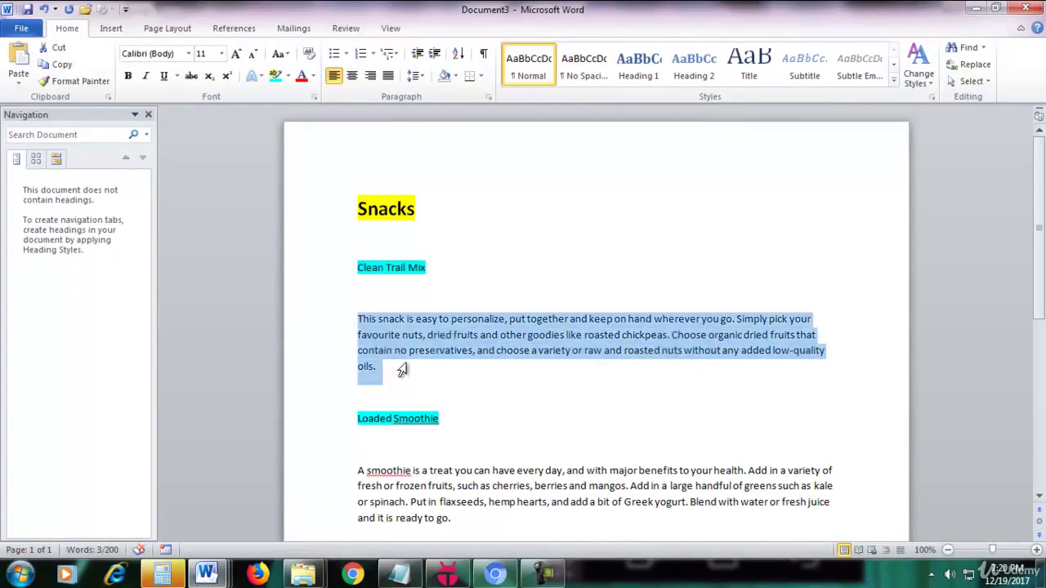
left_click(428, 518)
left_click(319, 193)
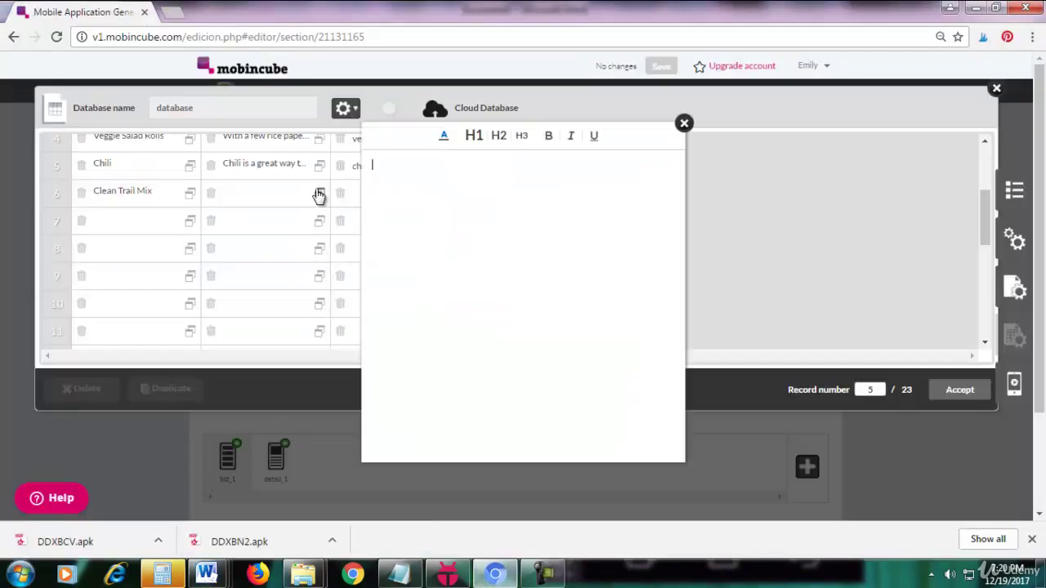
type("This snack is easy to personalize, put together and keep on hand wherever you go. Simply pick your favourite nuts, dried fruits and other goodies like roasted chickpeas. Choose organic dried fruits that contain no preservatives, and choose a variety or raw and roasted nuts without any added low-quality oils.")
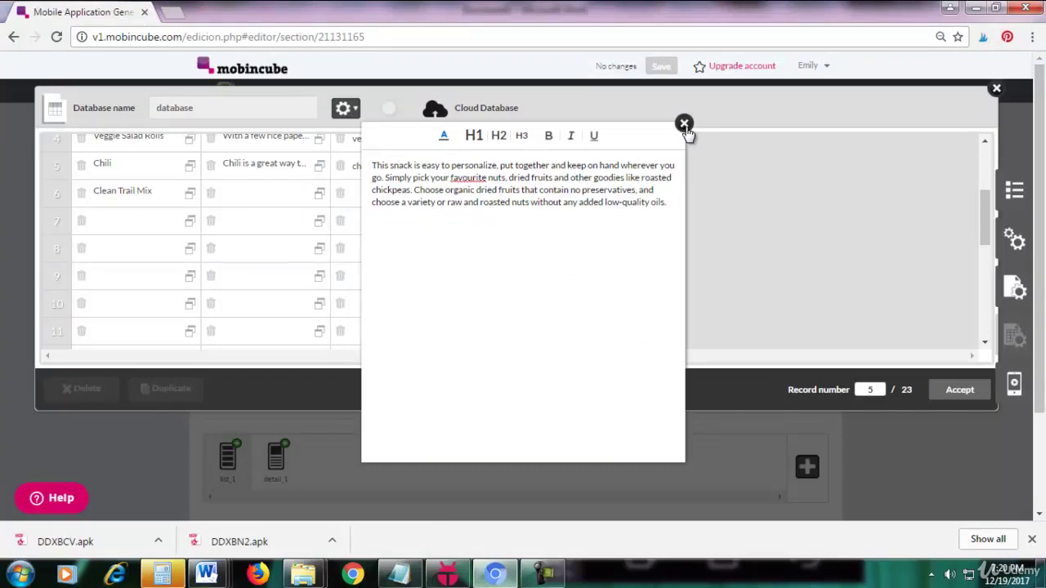
left_click(685, 125)
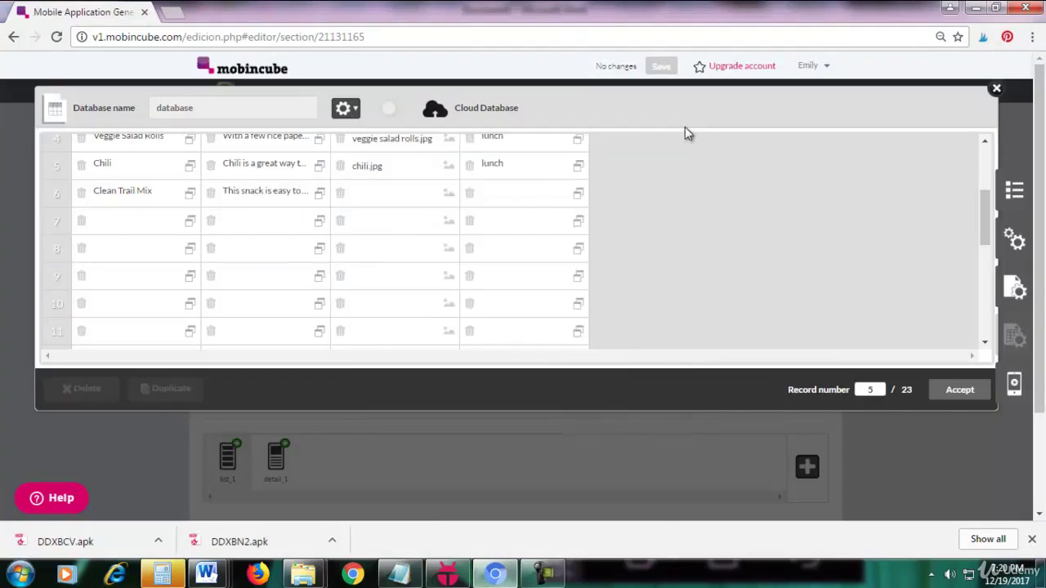
left_click(578, 196)
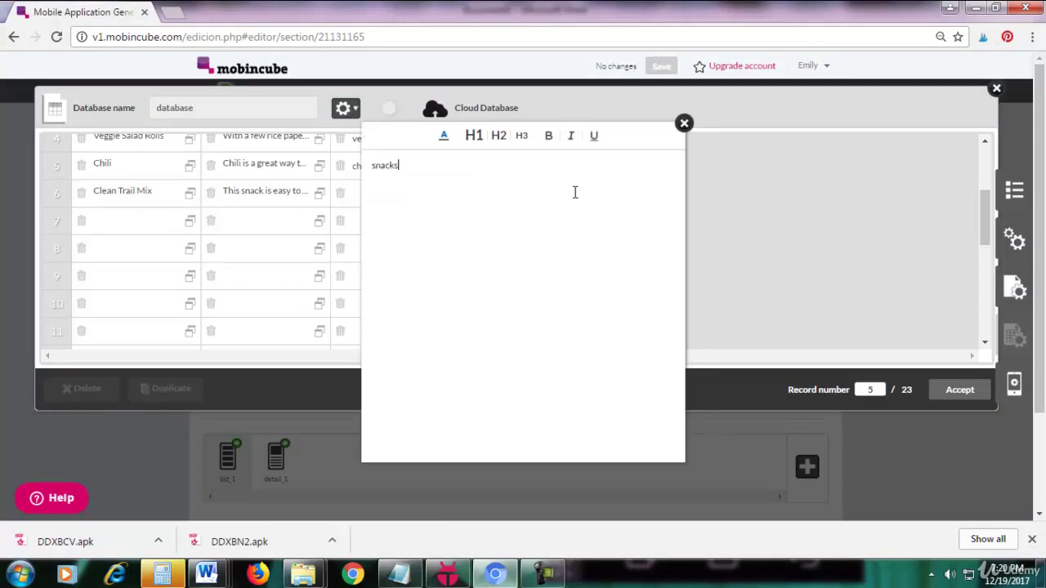
left_click(685, 124)
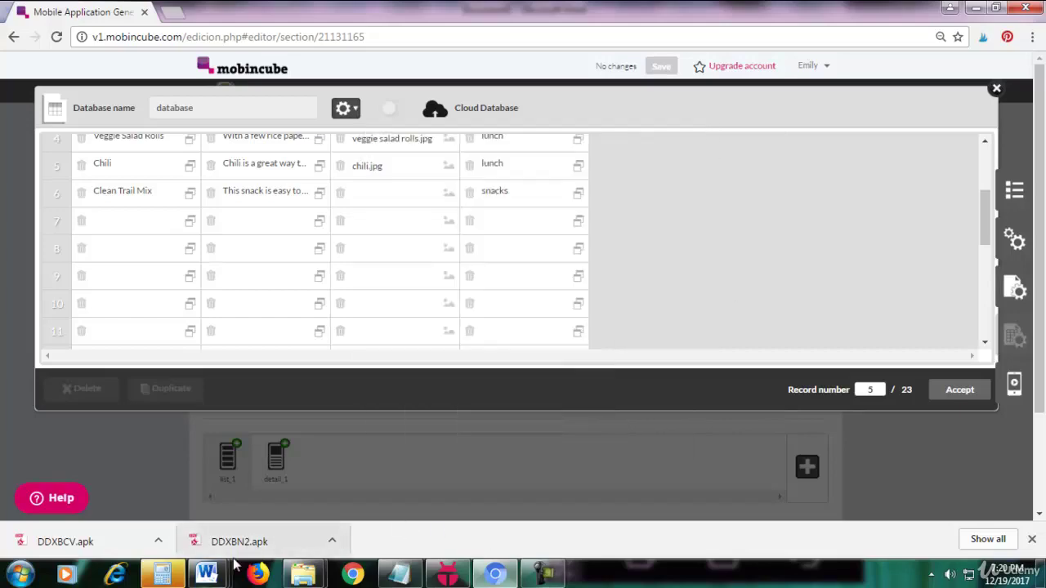
Copy the heading "Loaded Smoothie" from the Snacks document in Word into the name of database record 7.
mouse_move(207, 575)
left_click(327, 482)
scroll(495, 391, "down", 2)
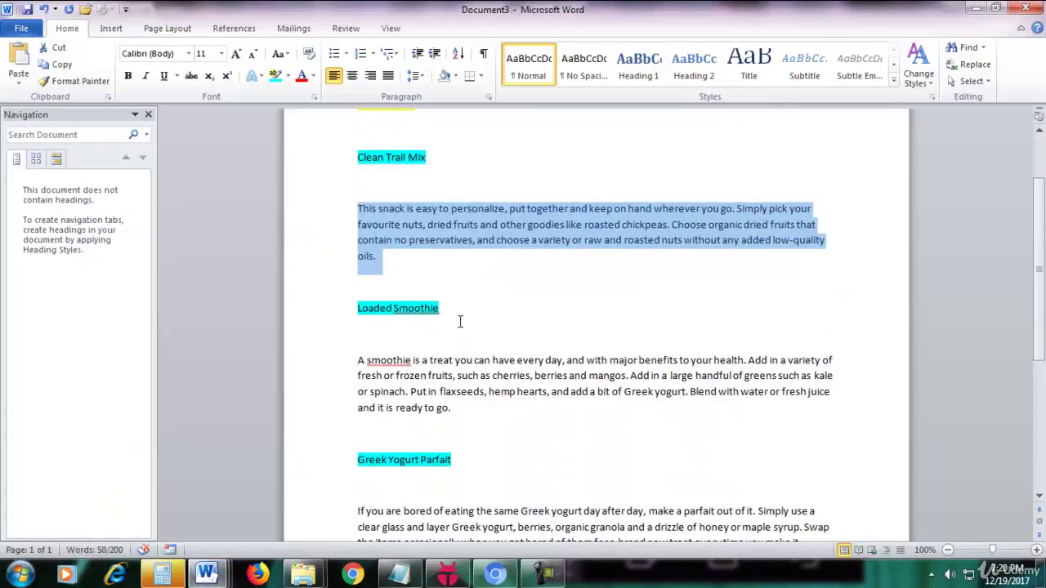
left_click_drag(460, 321, 330, 322)
key("ctrl+c")
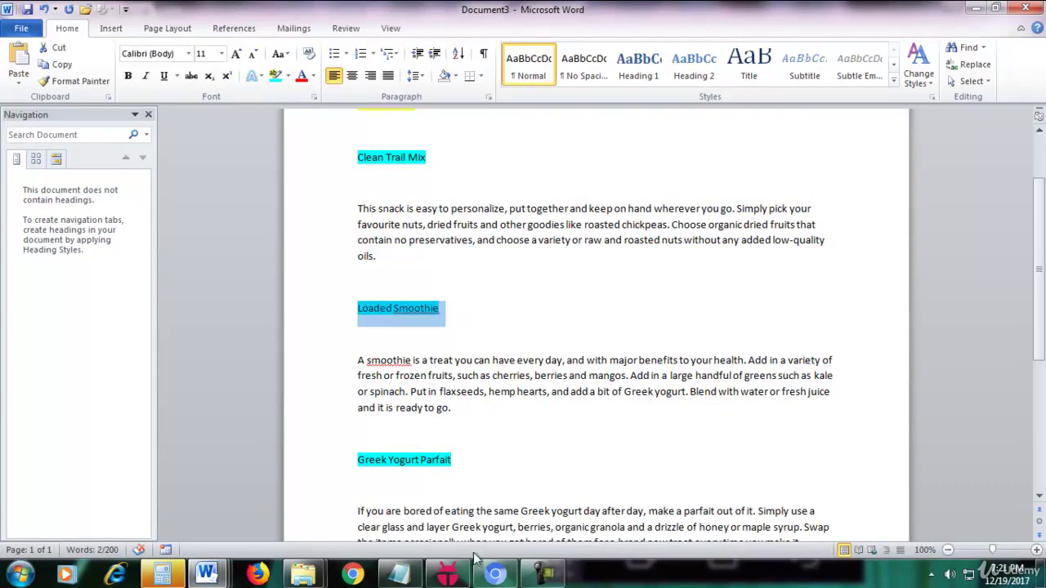
left_click(495, 574)
left_click(192, 221)
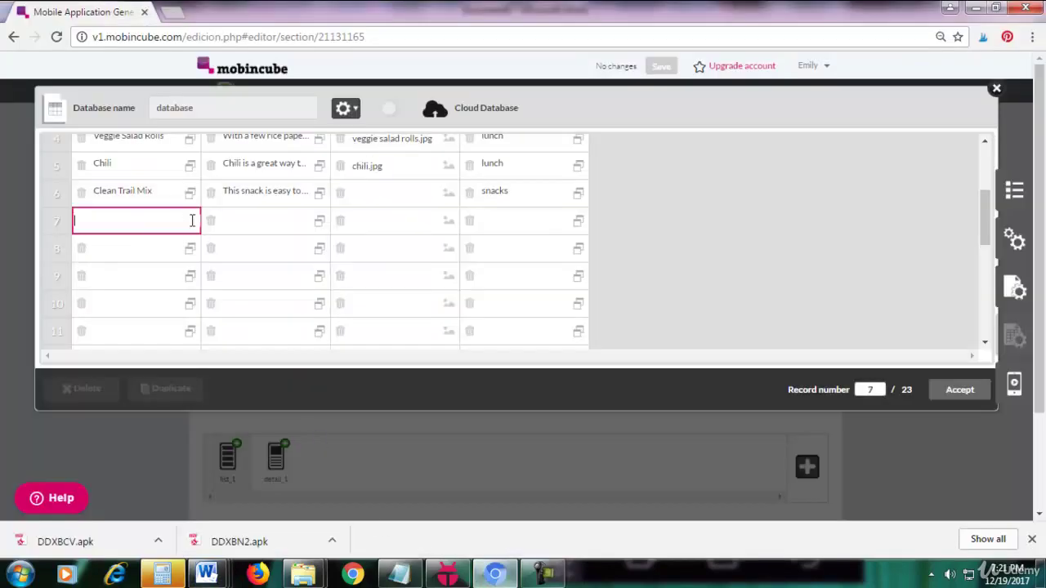
key("ctrl+v")
Copy the Loaded Smoothie paragraph from the Word Snacks document into the description of record 7.
mouse_move(207, 575)
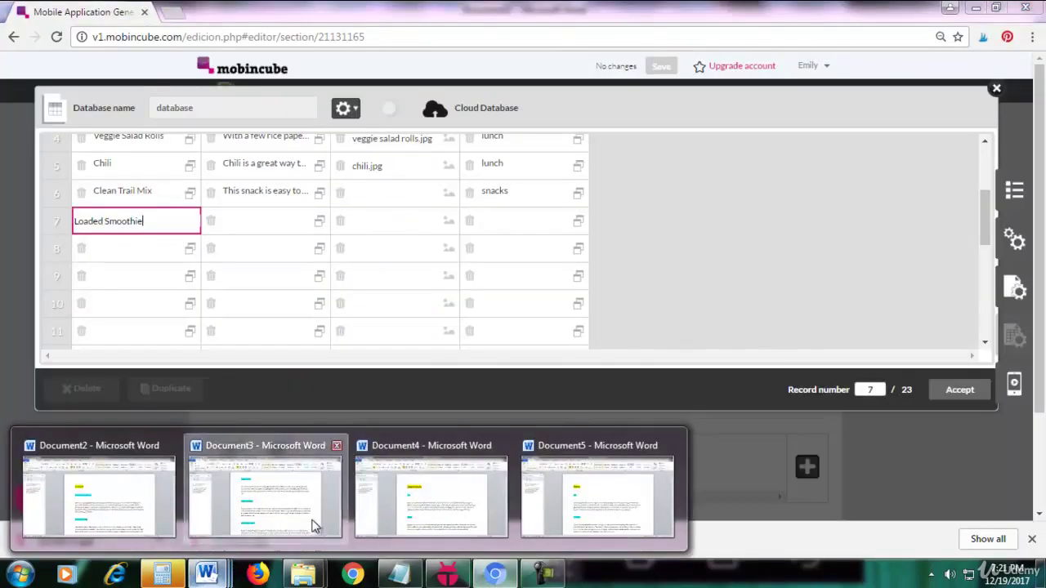
left_click(314, 526)
left_click_drag(473, 413, 357, 360)
key("ctrl+c")
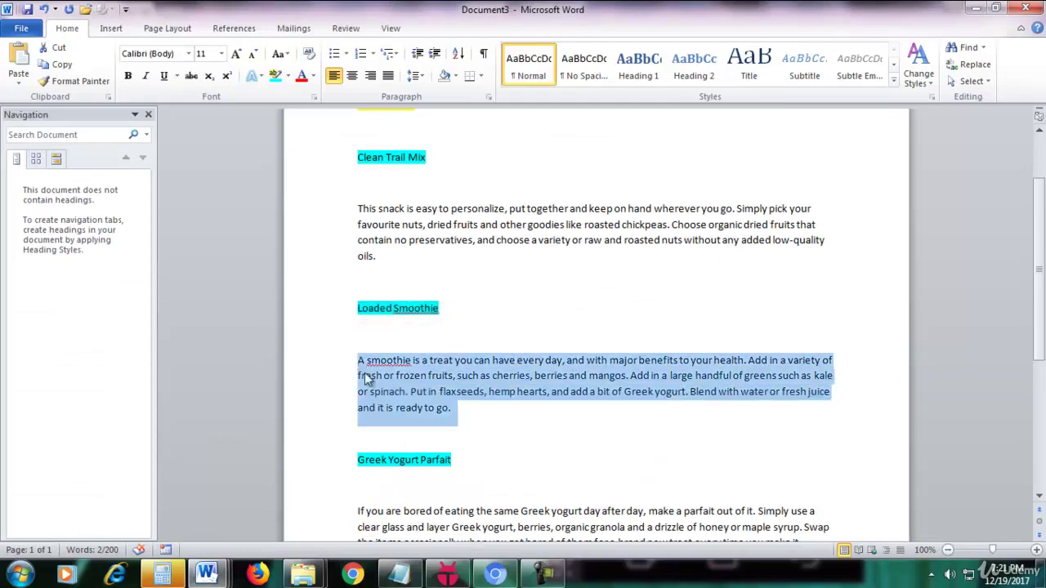
left_click(495, 574)
left_click(319, 221)
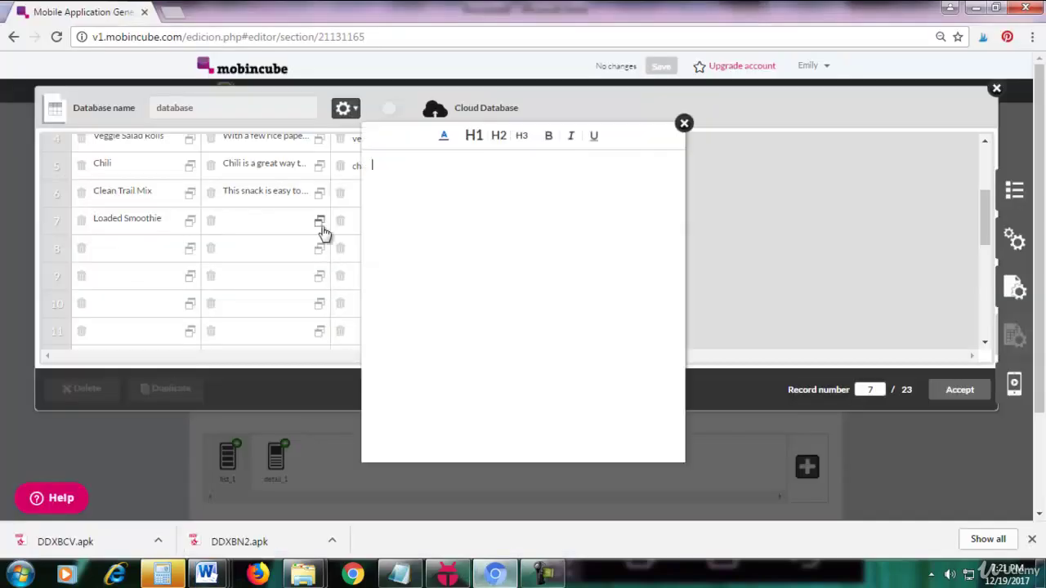
key("ctrl+v")
left_click(684, 122)
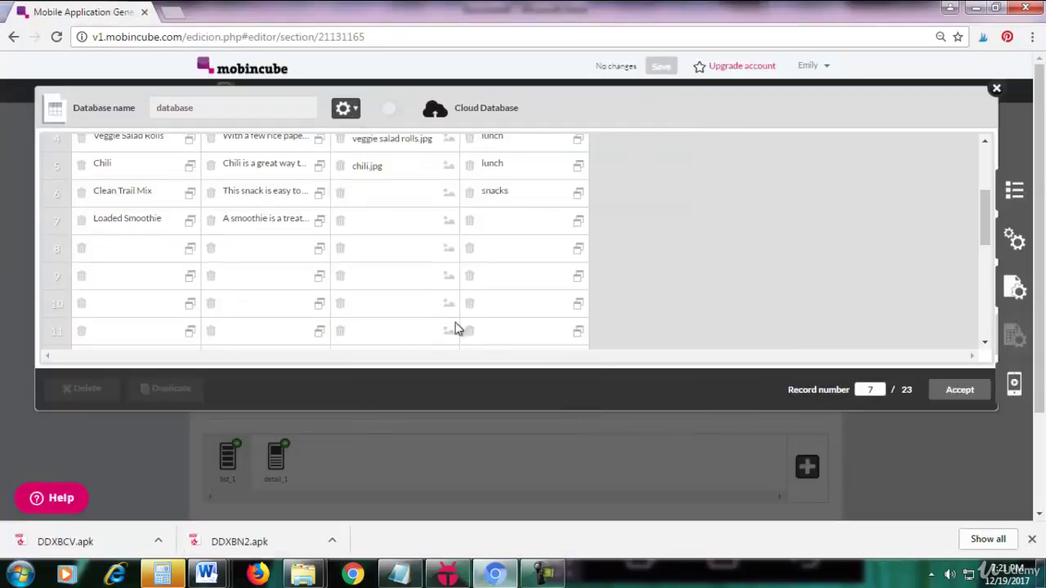
Copy the heading "Greek Yogurt Parfait" from the Snacks document in Word into the name of database record 8.
mouse_move(206, 574)
left_click(266, 495)
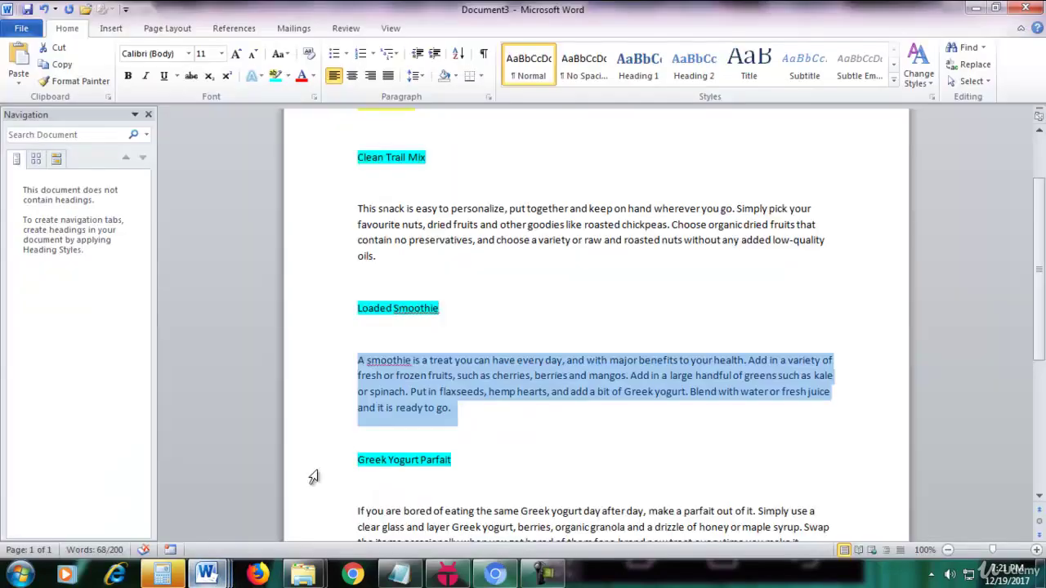
left_click_drag(463, 348, 348, 360)
key("ctrl+c")
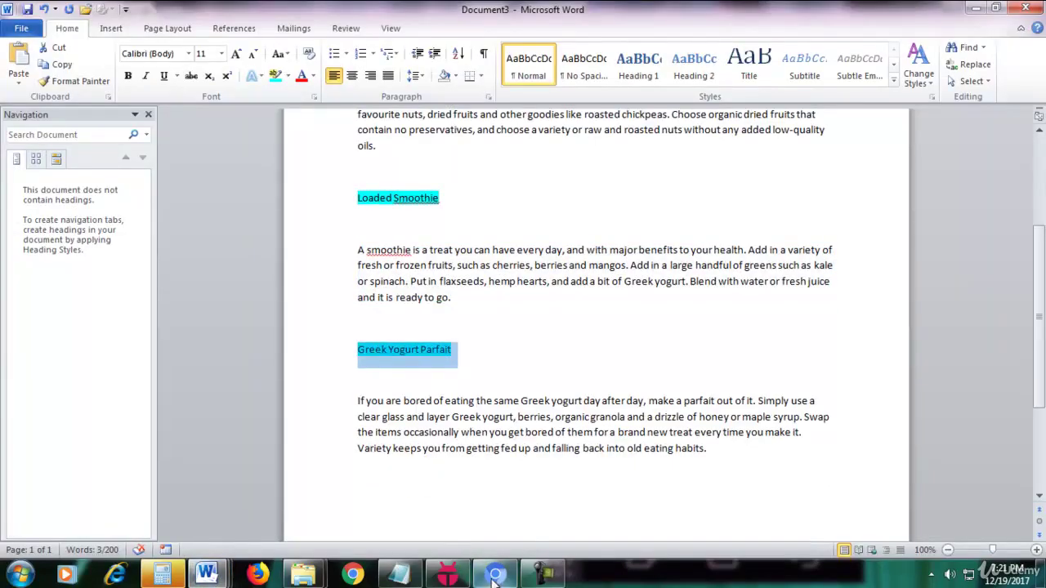
left_click(495, 574)
left_click(193, 250)
key("ctrl+v")
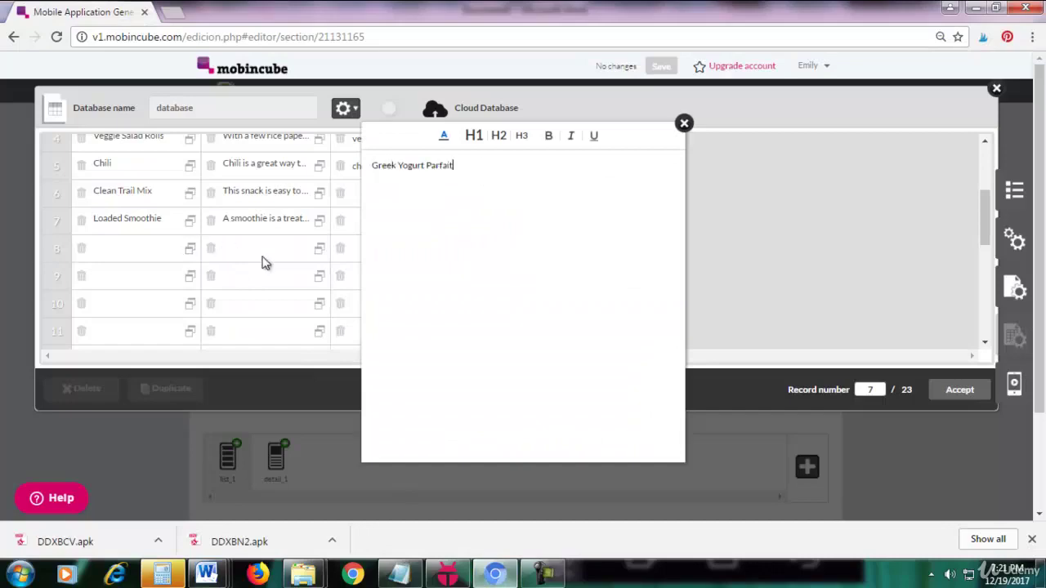
Copy the Greek Yogurt Parfait paragraph from the Word Snacks document into the description of record 8.
mouse_move(206, 574)
left_click(262, 518)
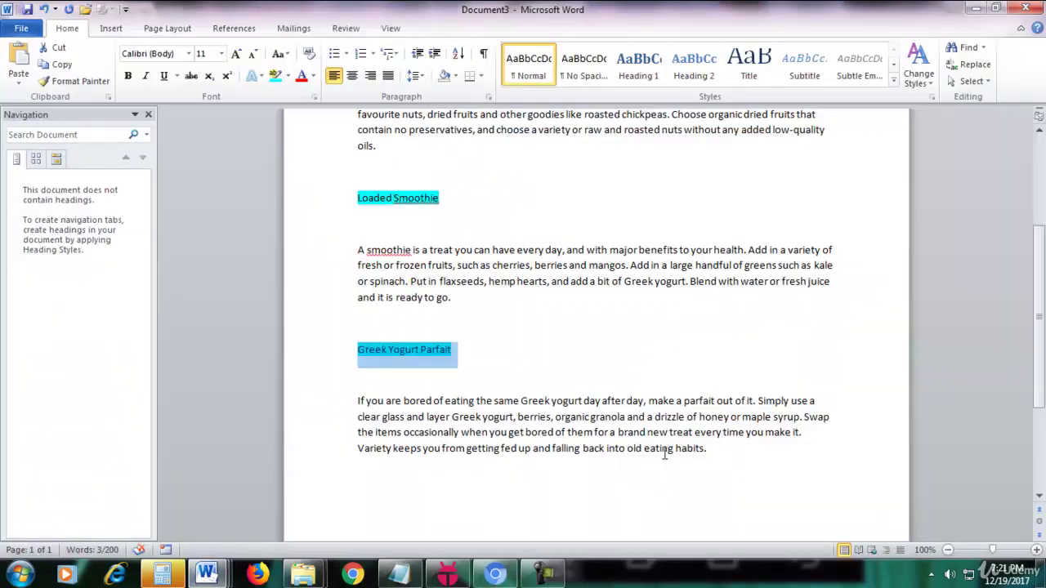
left_click_drag(707, 448, 363, 405)
key("ctrl+c")
key("alt+Tab")
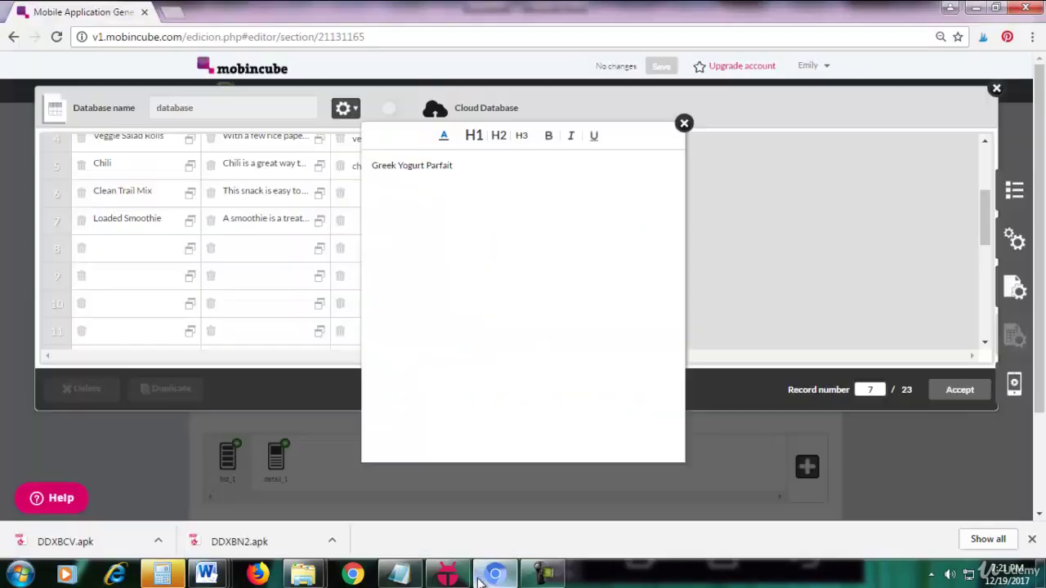
left_click(683, 124)
left_click(320, 248)
key("ctrl+v")
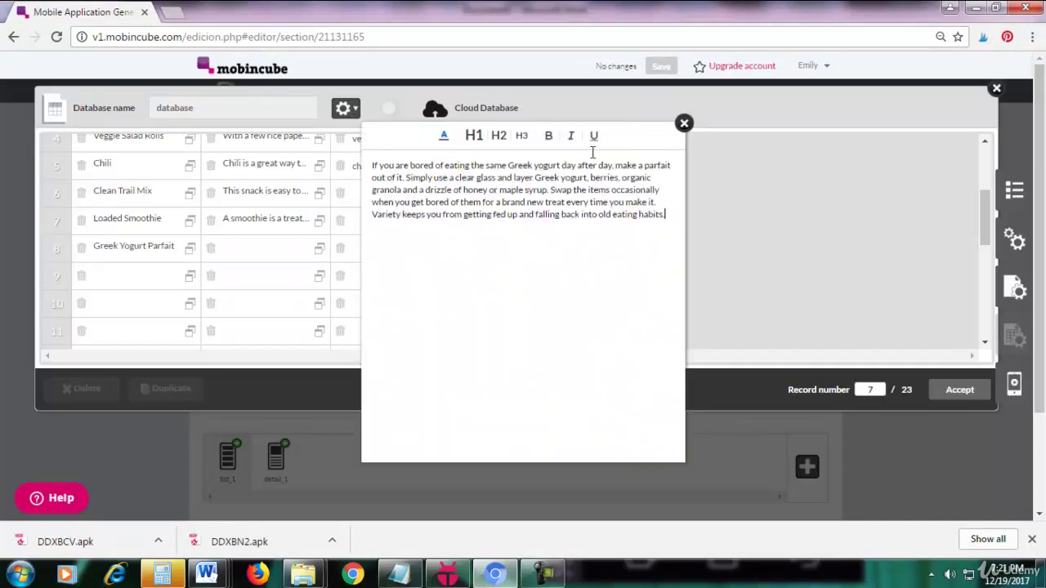
left_click(684, 124)
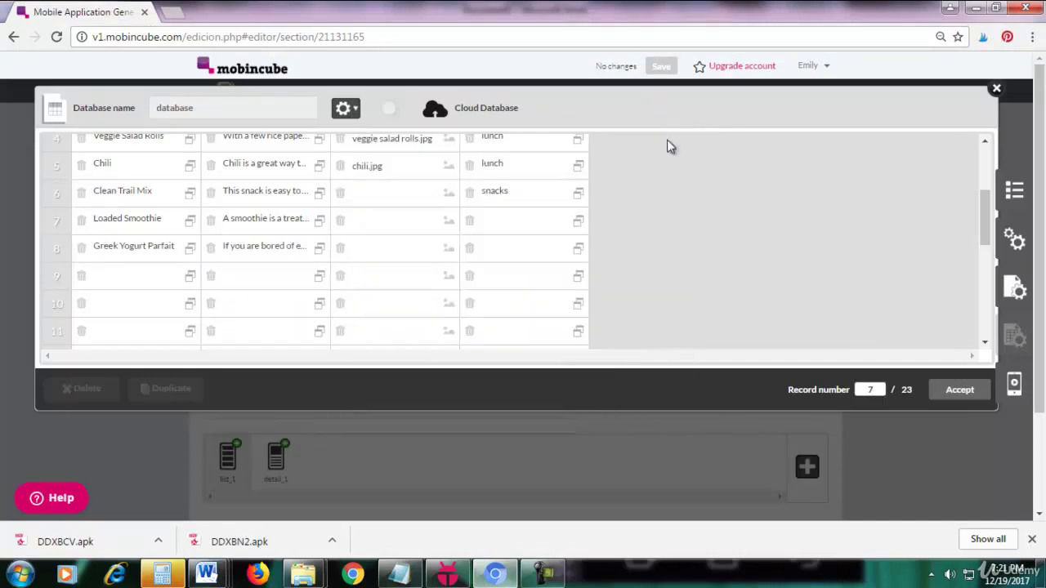
Set the type of the Loaded Smoothie and Greek Yogurt Parfait records to "snacks".
left_click(579, 222)
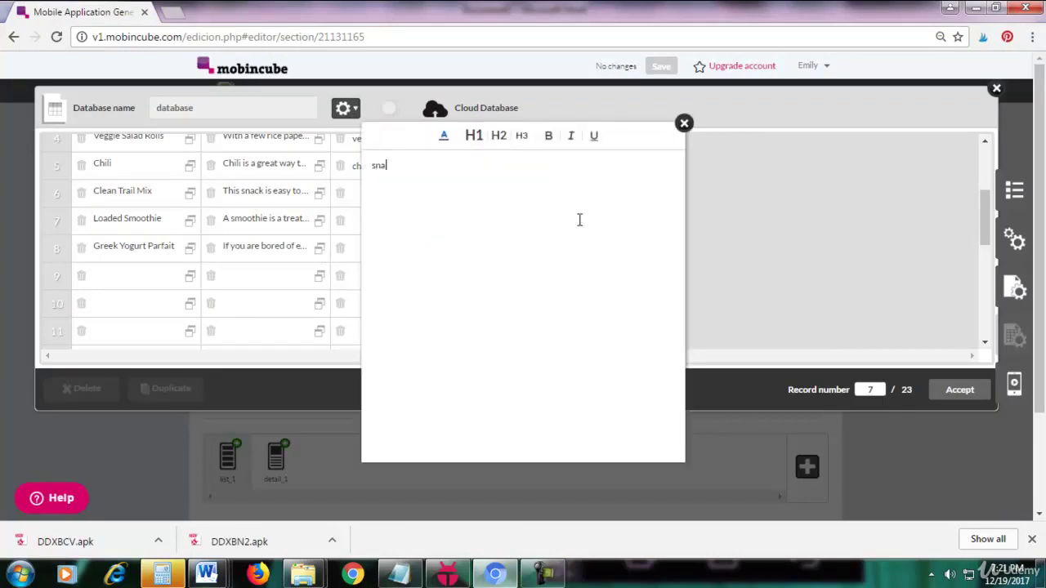
left_click(684, 123)
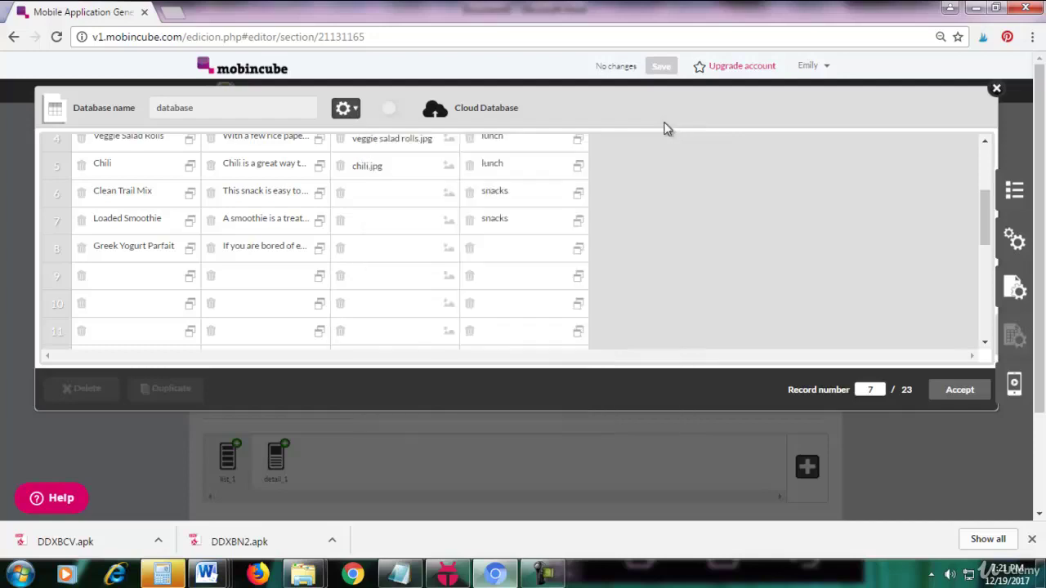
left_click(579, 248)
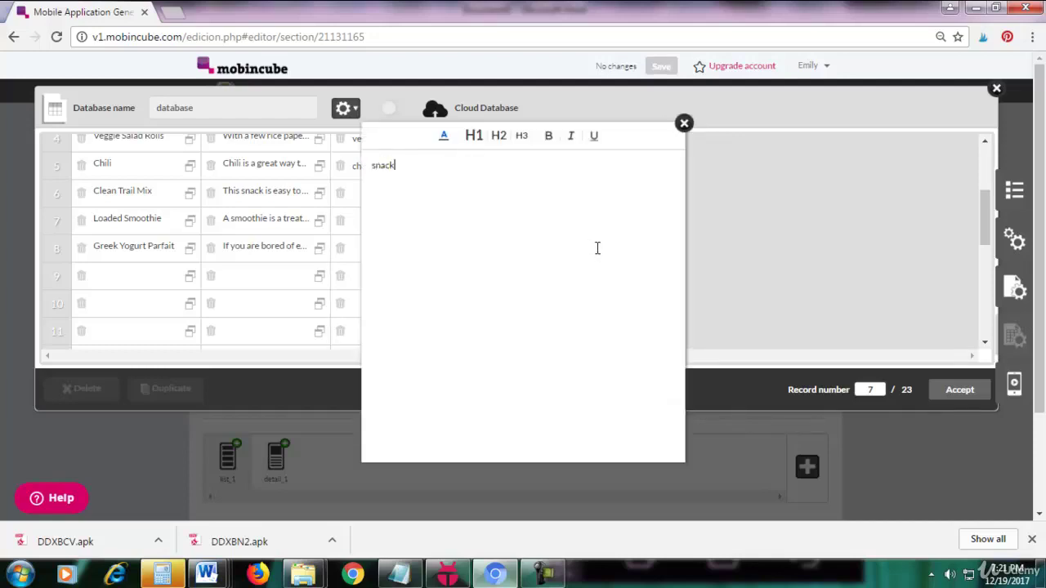
left_click(684, 123)
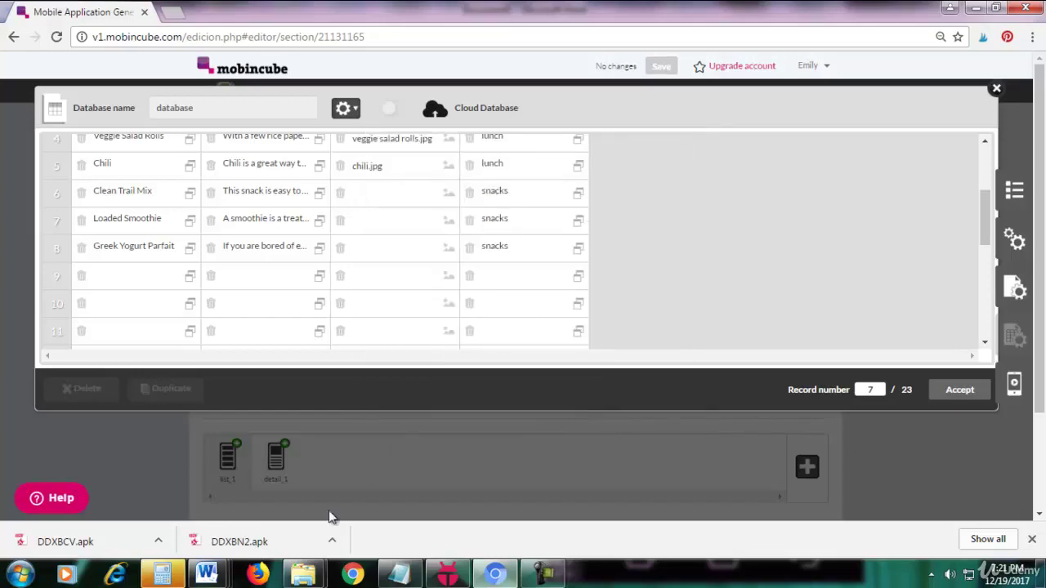
Copy the heading "Chia" from the Superfoods document in Word into the name of database record 9.
mouse_move(206, 574)
left_click(382, 507)
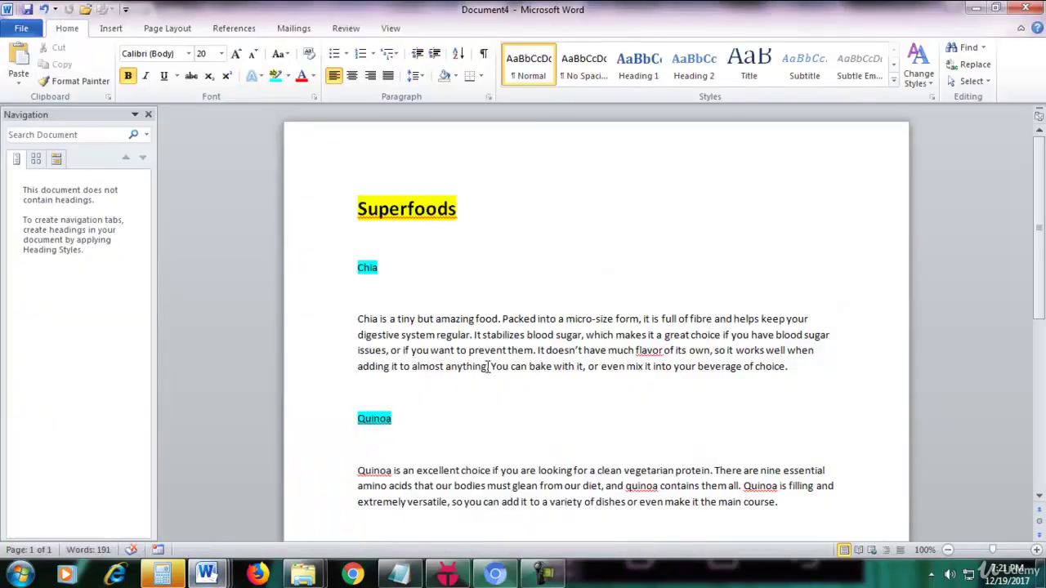
scroll(451, 248, "down", 1)
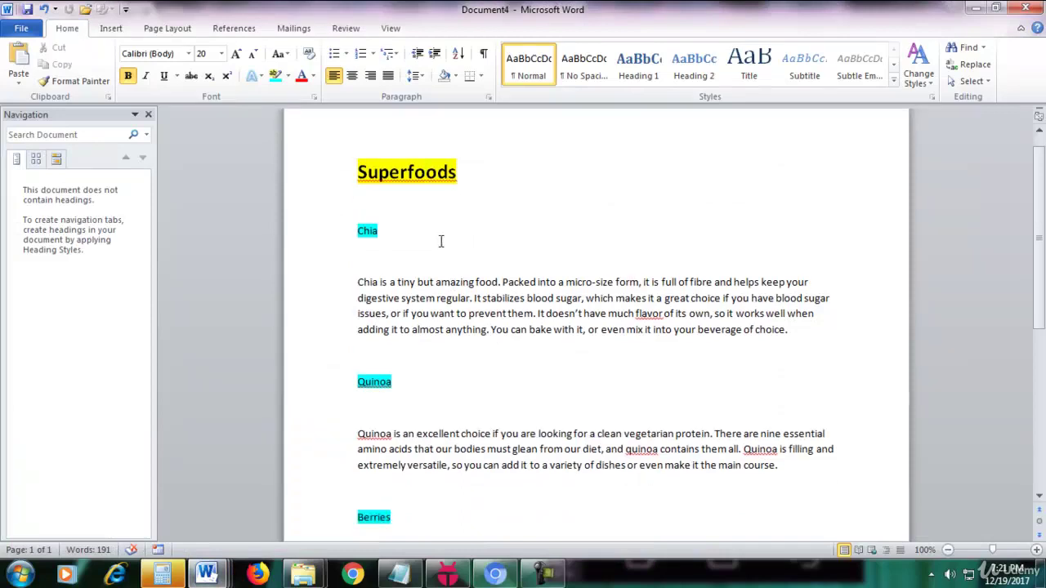
left_click_drag(392, 231, 327, 243)
key("ctrl+c")
left_click(495, 575)
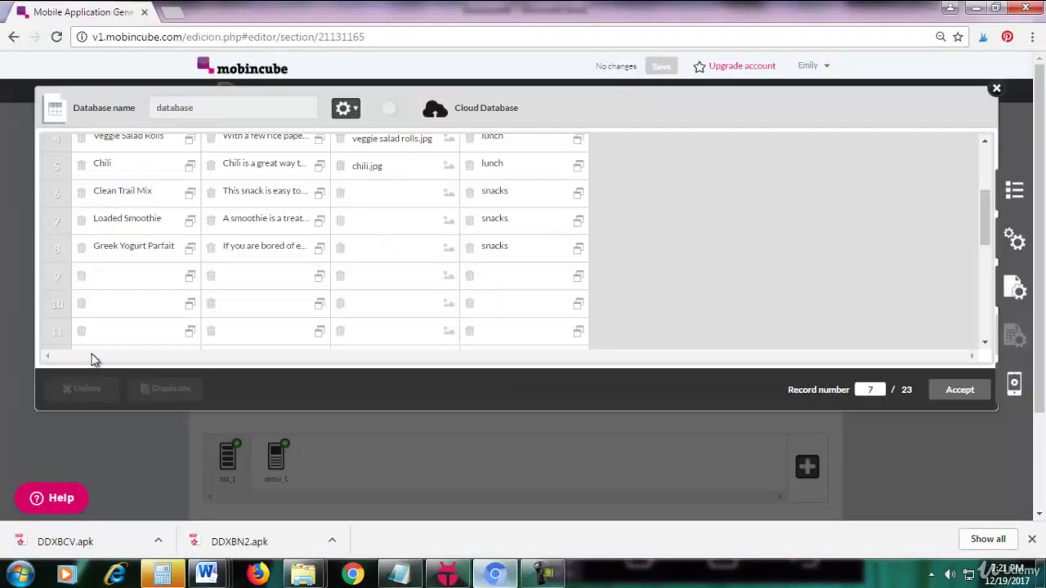
left_click(190, 276)
key("ctrl+v")
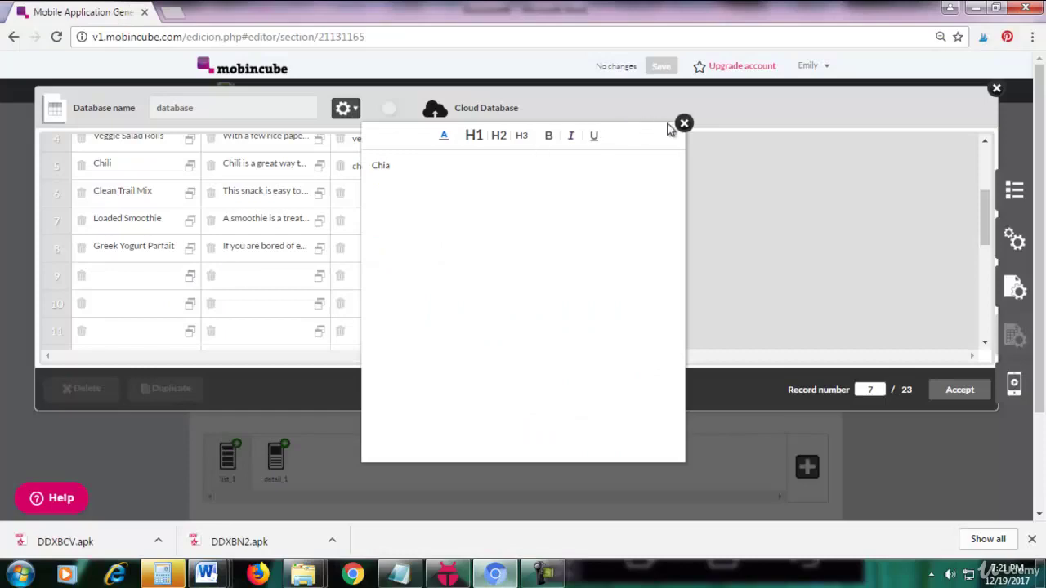
Copy the Chia paragraph from the Word Superfoods document into the description of record 9.
left_click(206, 575)
left_click(460, 514)
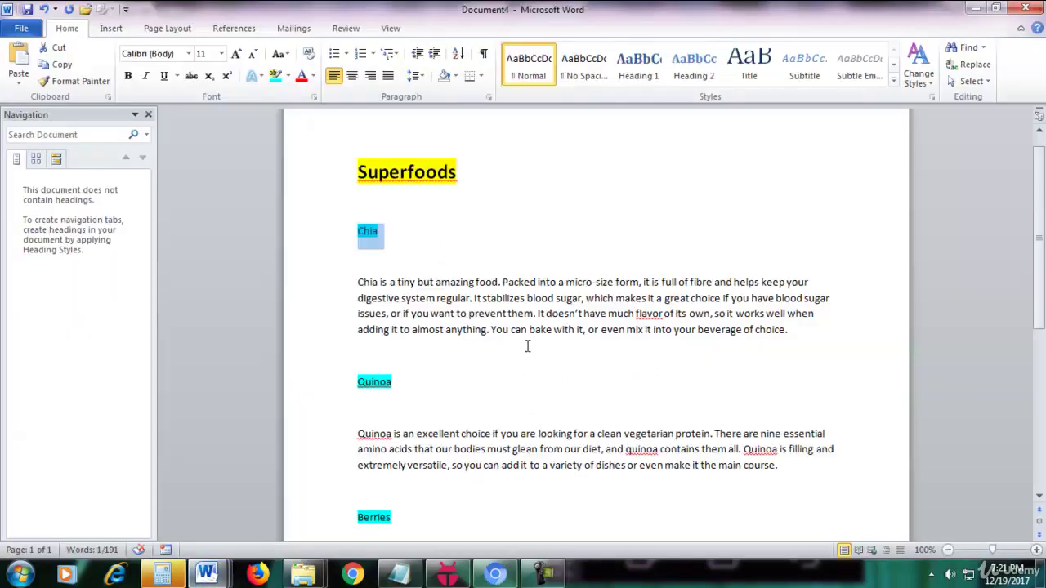
left_click_drag(807, 341, 343, 282)
key("ctrl+c")
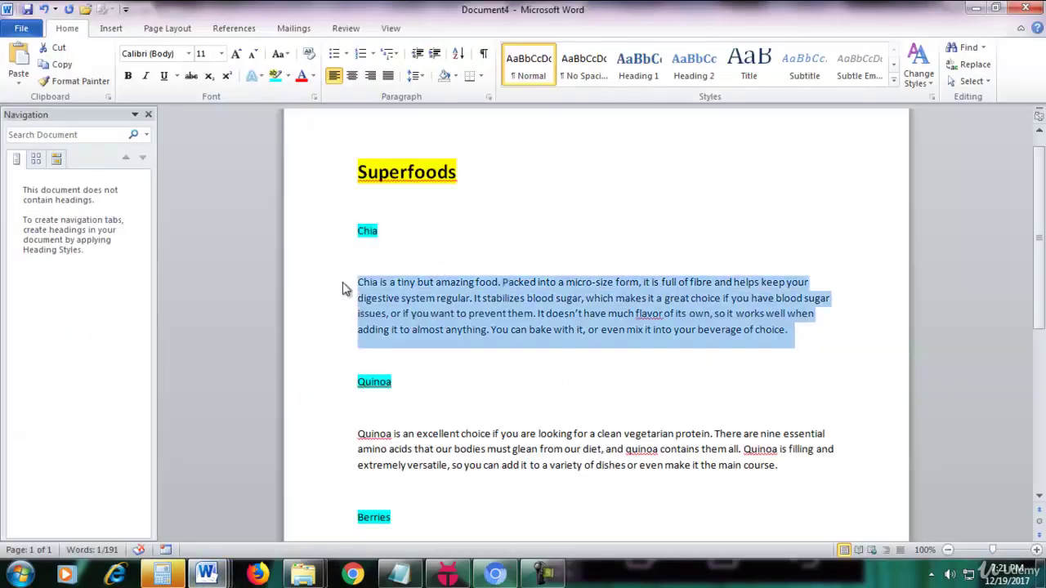
left_click(491, 575)
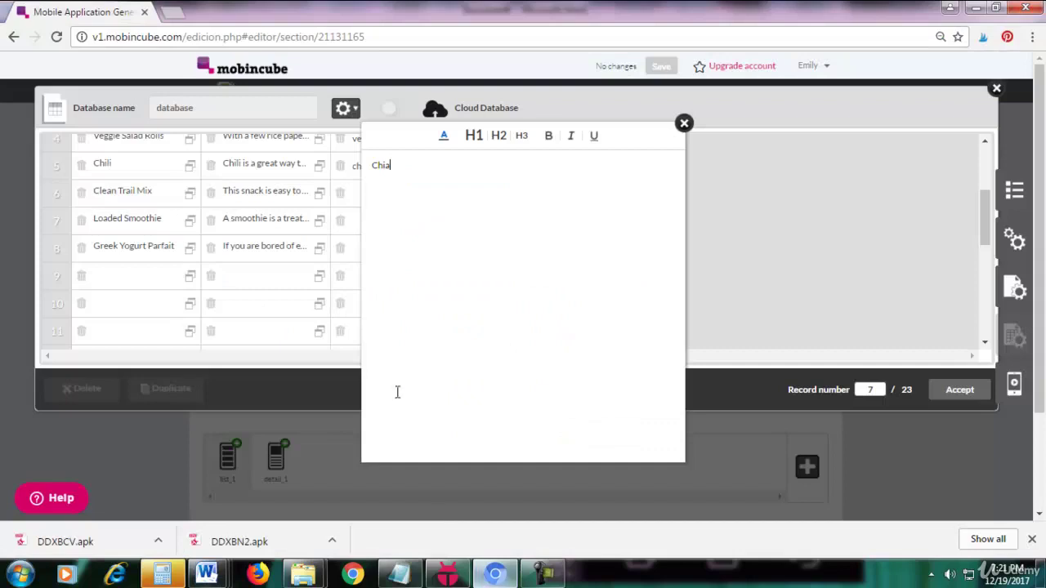
left_click(684, 125)
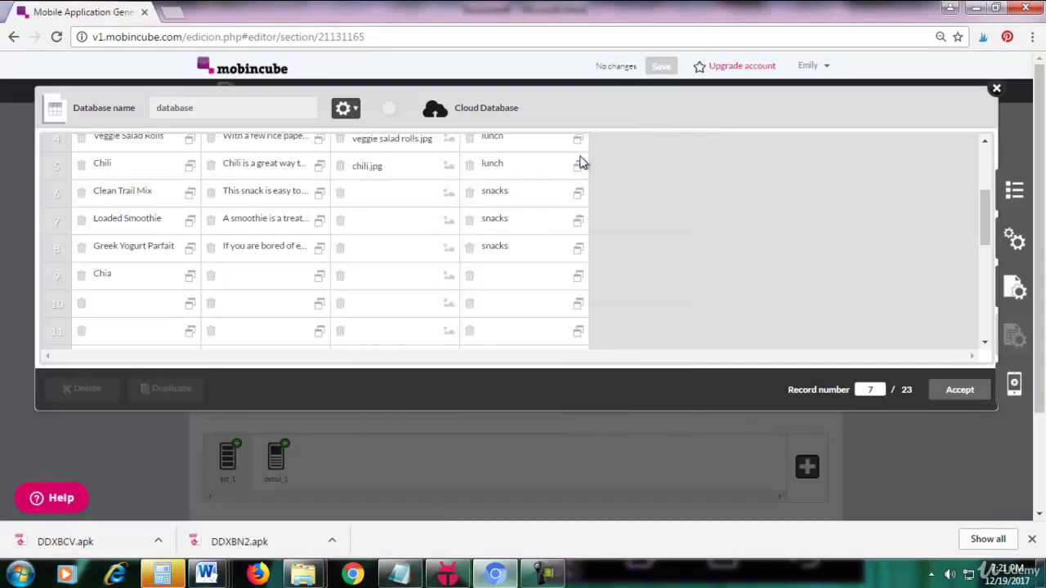
left_click(320, 276)
key("ctrl+v")
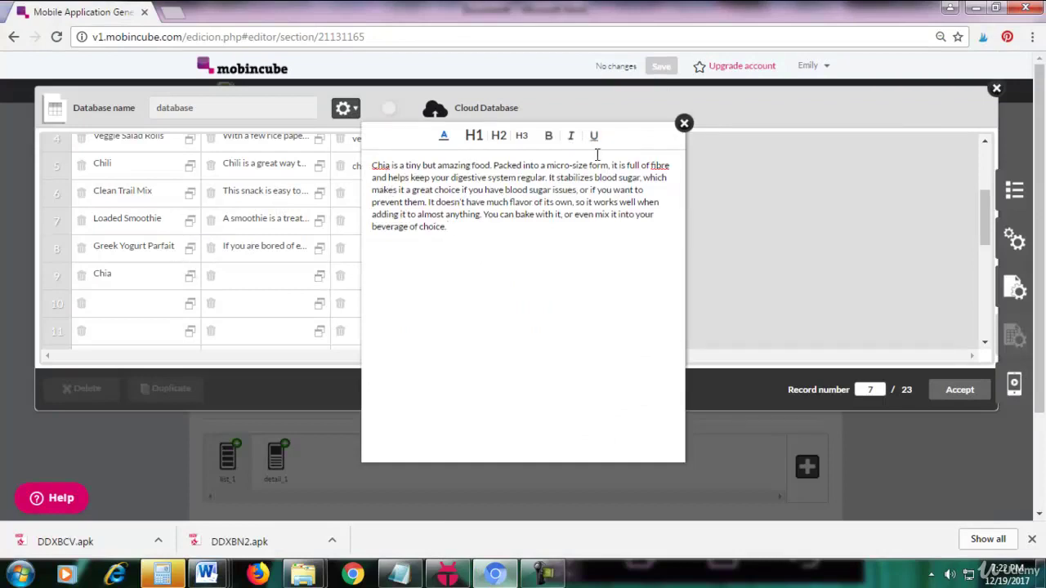
left_click(684, 124)
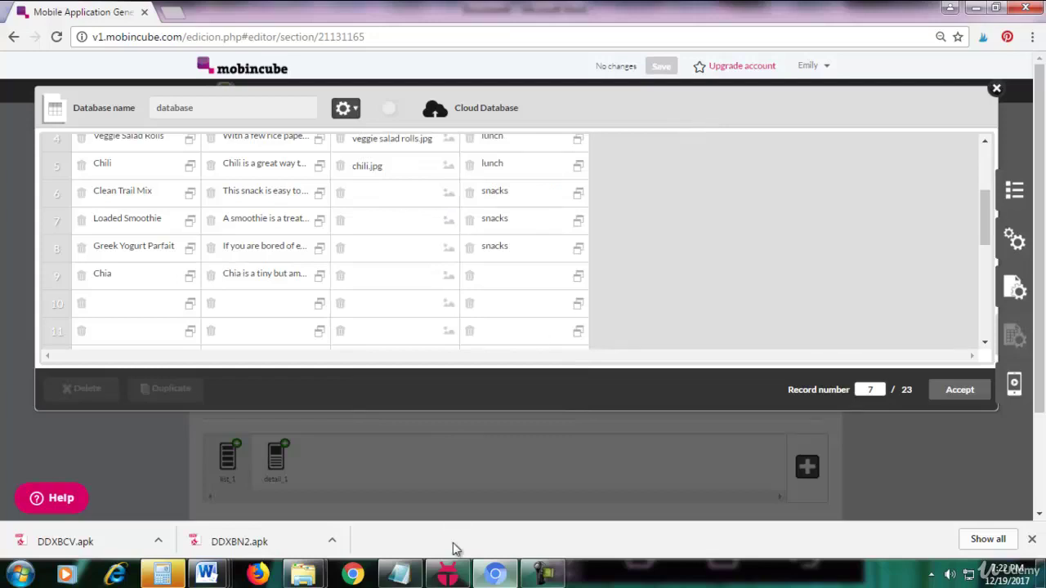
left_click(543, 574)
left_click(969, 495)
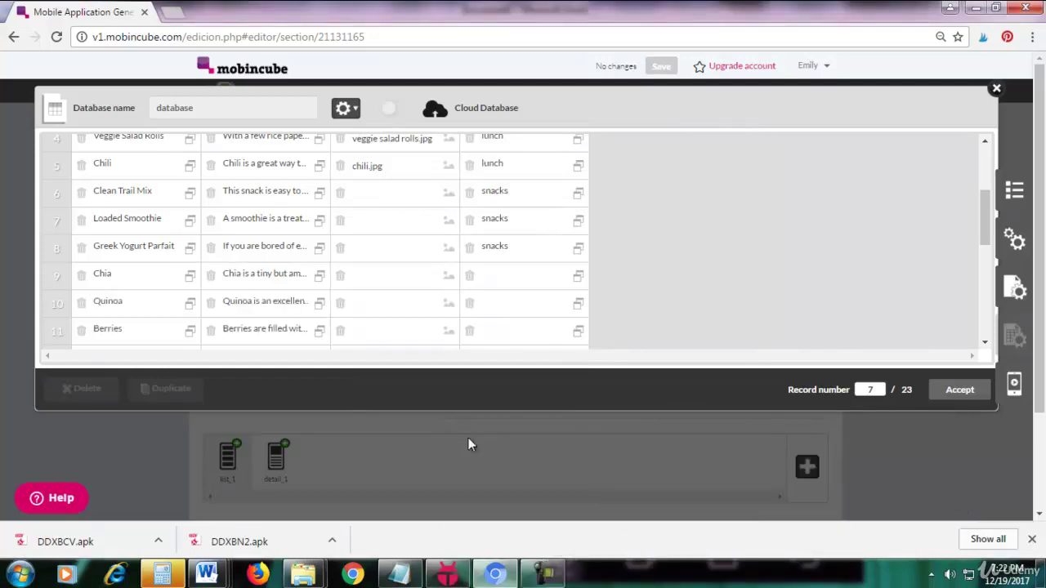
Check the Superfoods document's title and its Chia and Quinoa entries in Word, and return to the database in the browser.
left_click_drag(983, 213, 983, 231)
mouse_move(207, 574)
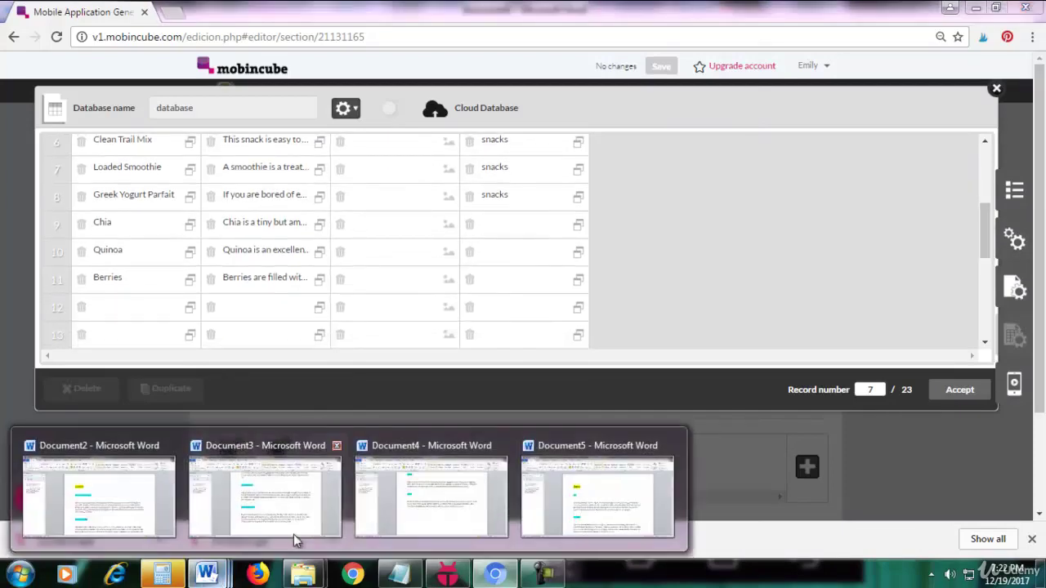
left_click(399, 493)
scroll(400, 493, "up", 6)
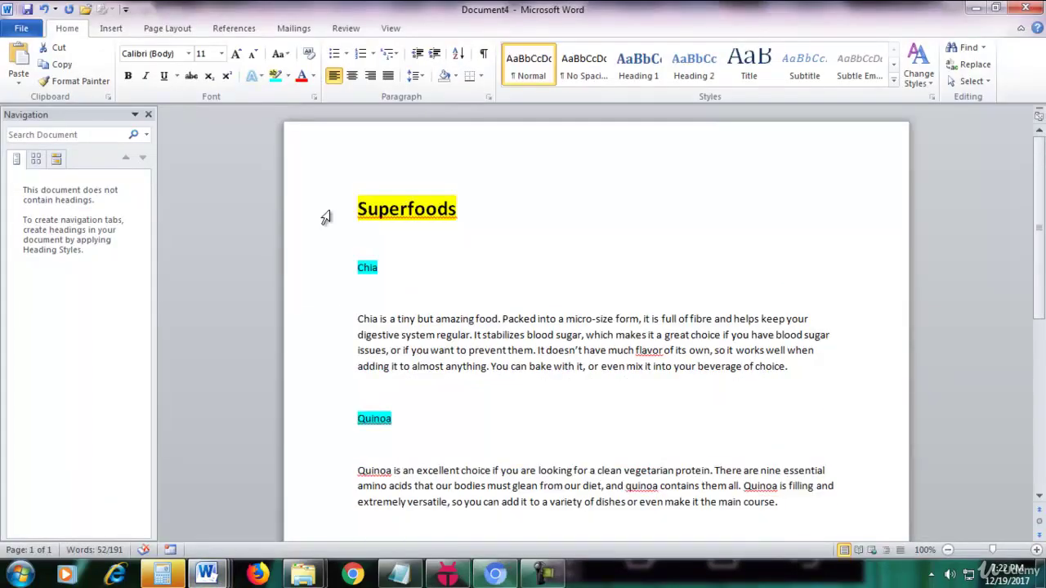
scroll(423, 226, "down", 1)
scroll(423, 226, "down", 1)
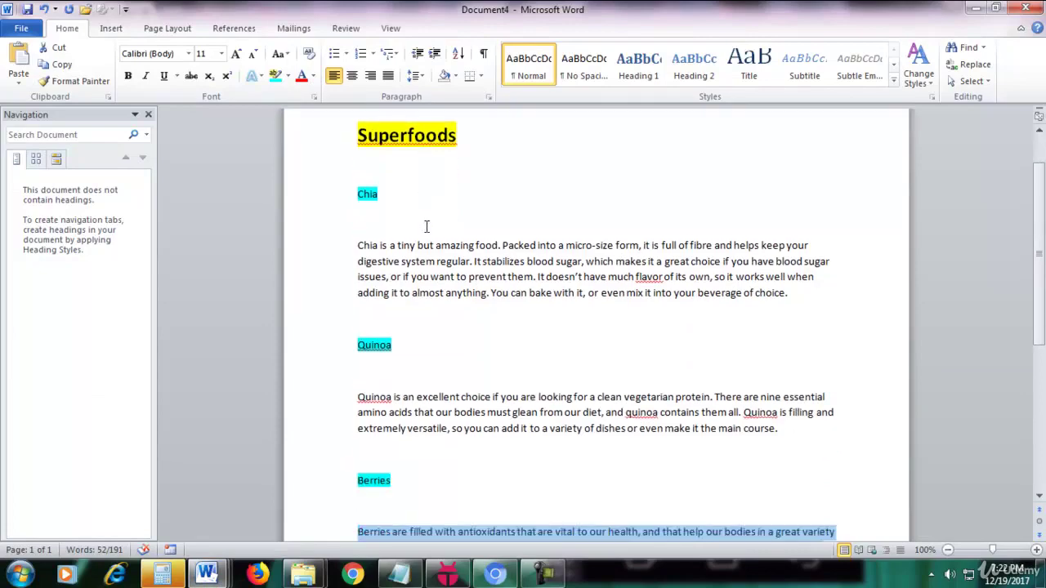
left_click_drag(373, 214, 317, 213)
left_click_drag(419, 347, 388, 358)
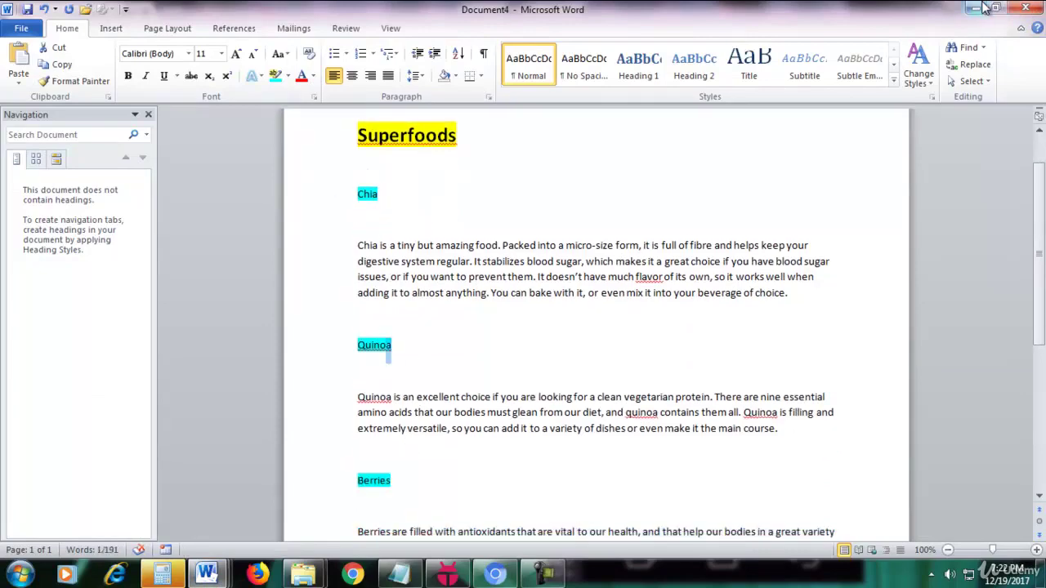
key("alt+Tab")
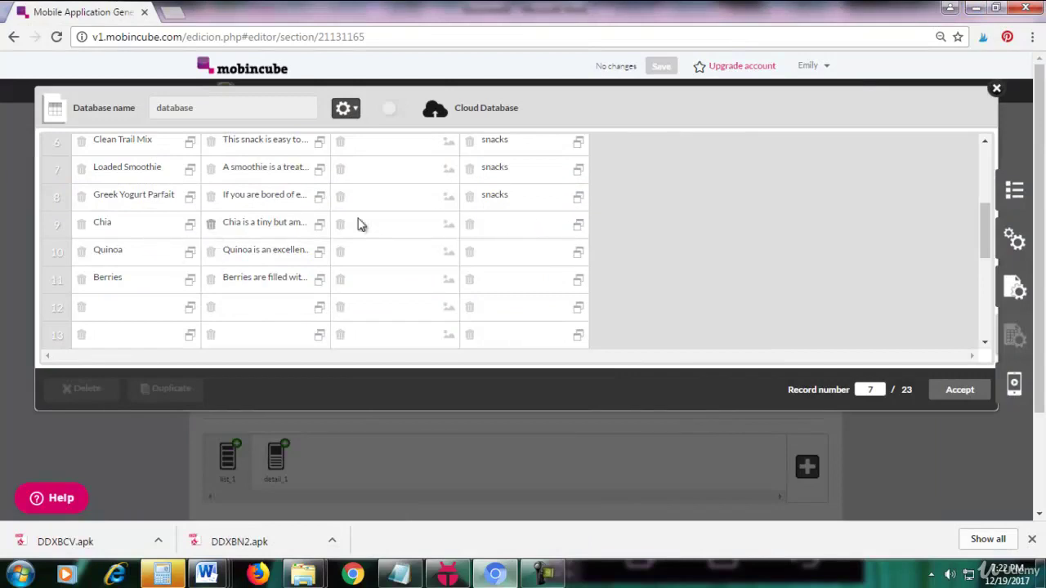
Set the type of the Chia record to "superfoods" and copy that word for reuse.
left_click(577, 225)
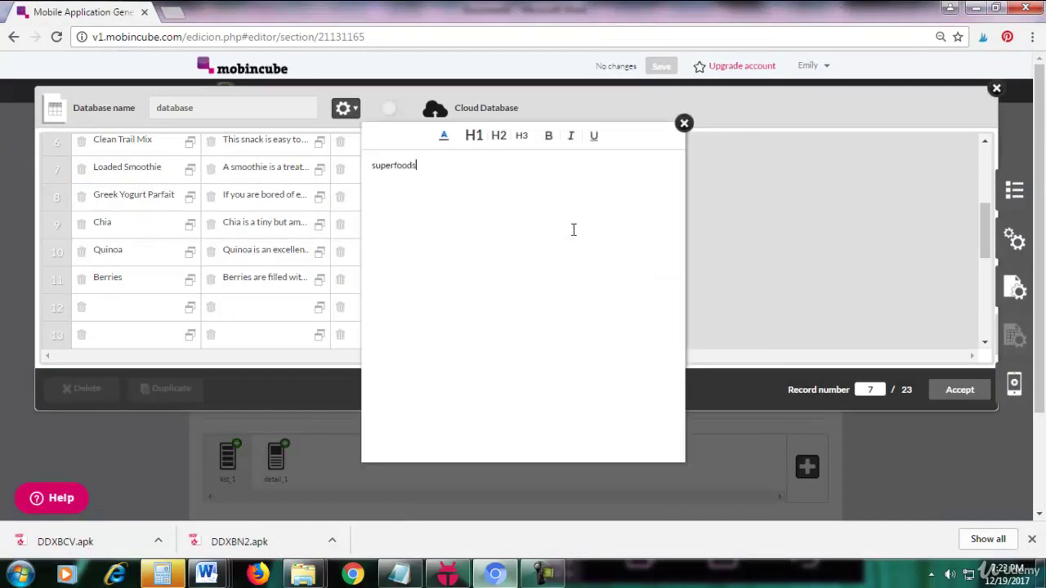
left_click_drag(574, 230, 297, 200)
key("ctrl+c")
left_click(684, 124)
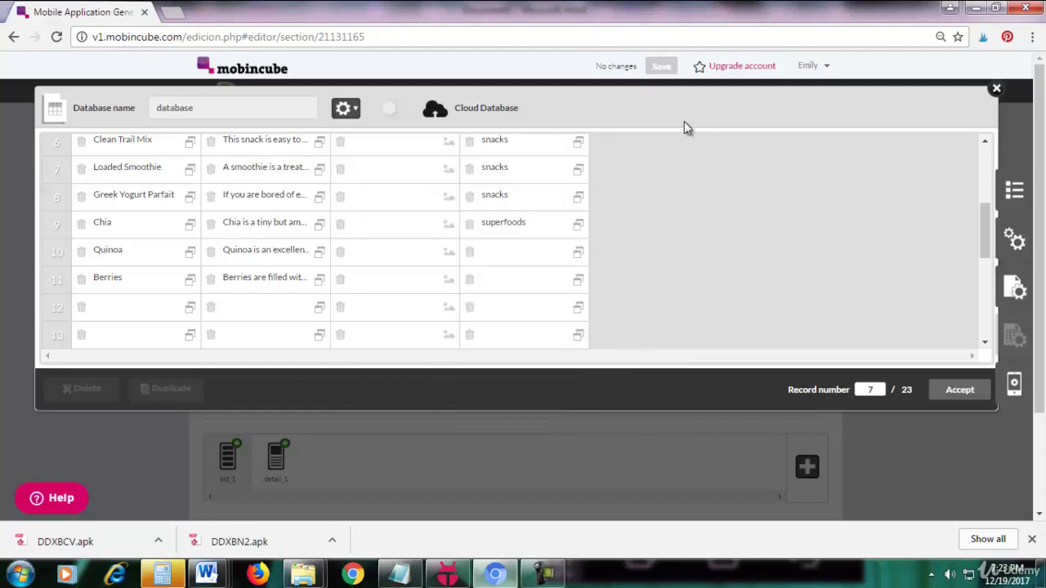
Paste "superfoods" as the type of the Quinoa and Berries records.
left_click(578, 252)
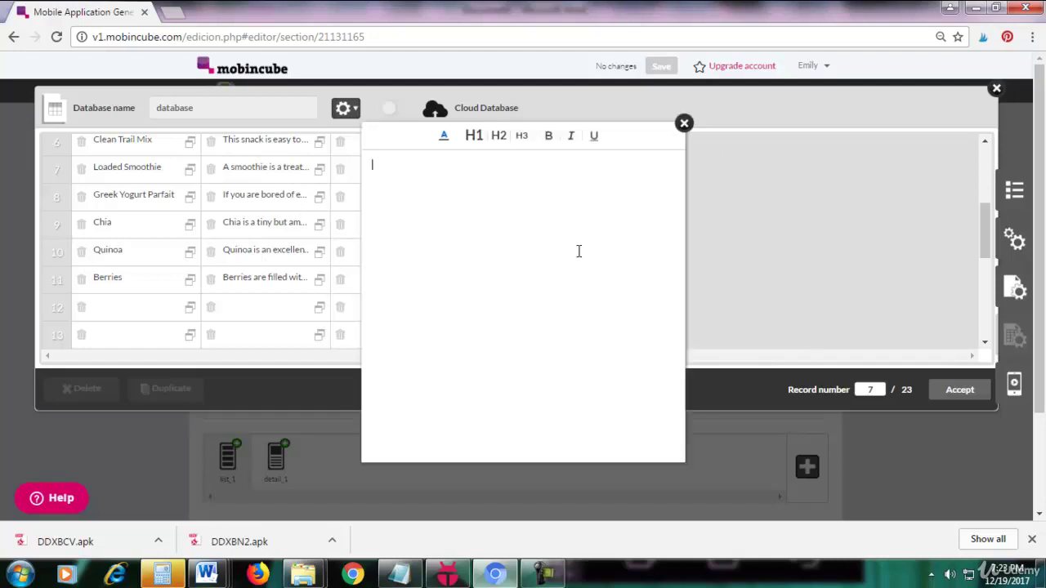
key("ctrl+v")
left_click(684, 125)
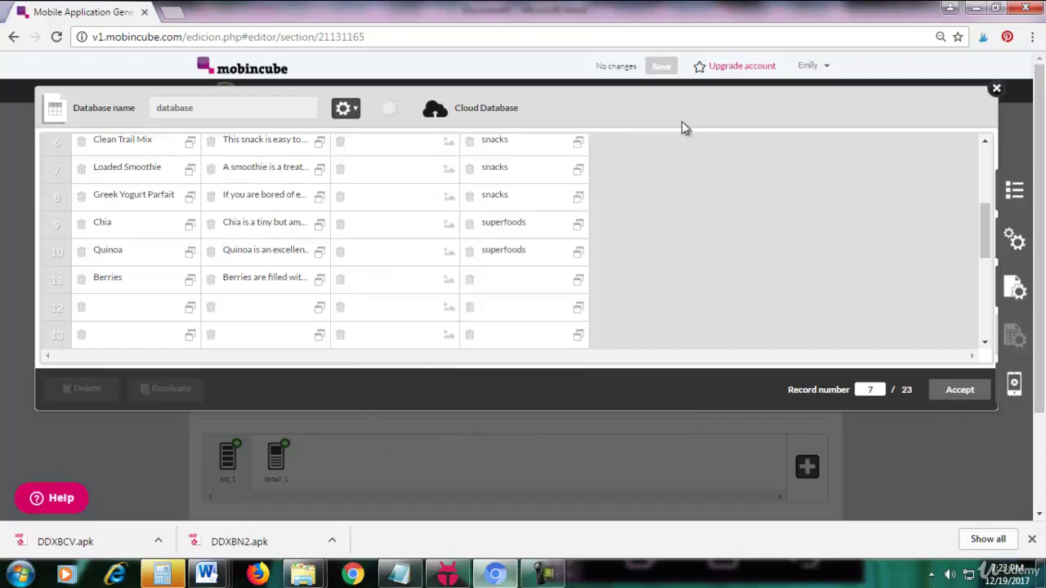
left_click(578, 280)
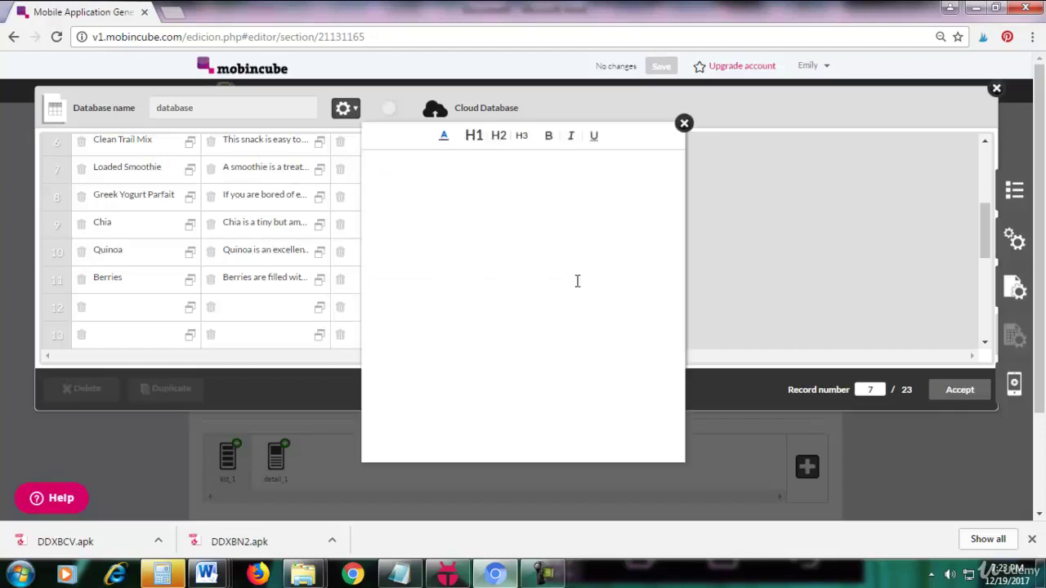
key("ctrl+v")
left_click(684, 125)
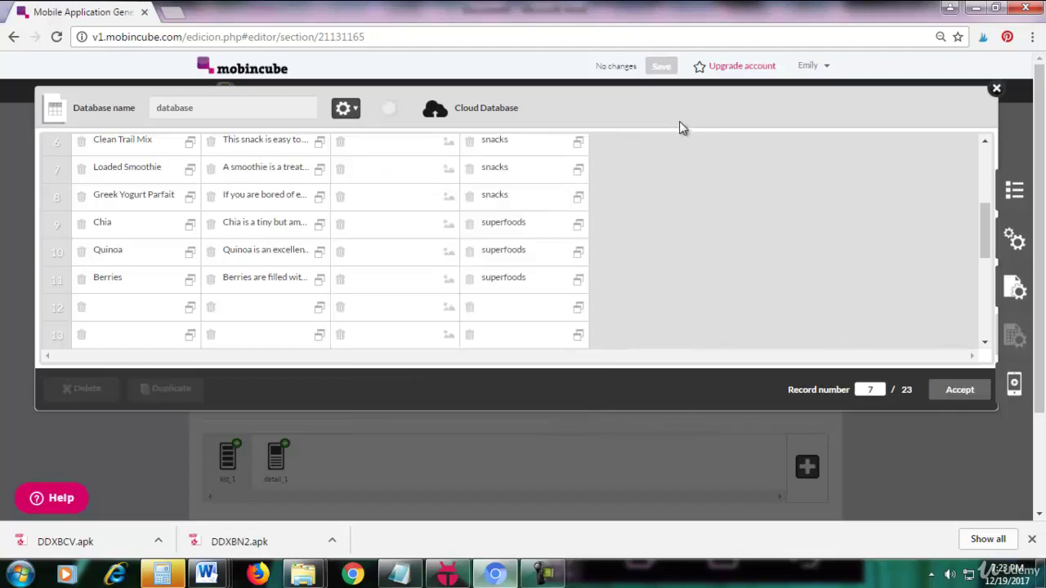
Copy the heading "Milk" from the Dairy document in Word into the name of database record 12.
scroll(668, 215, "down", 1)
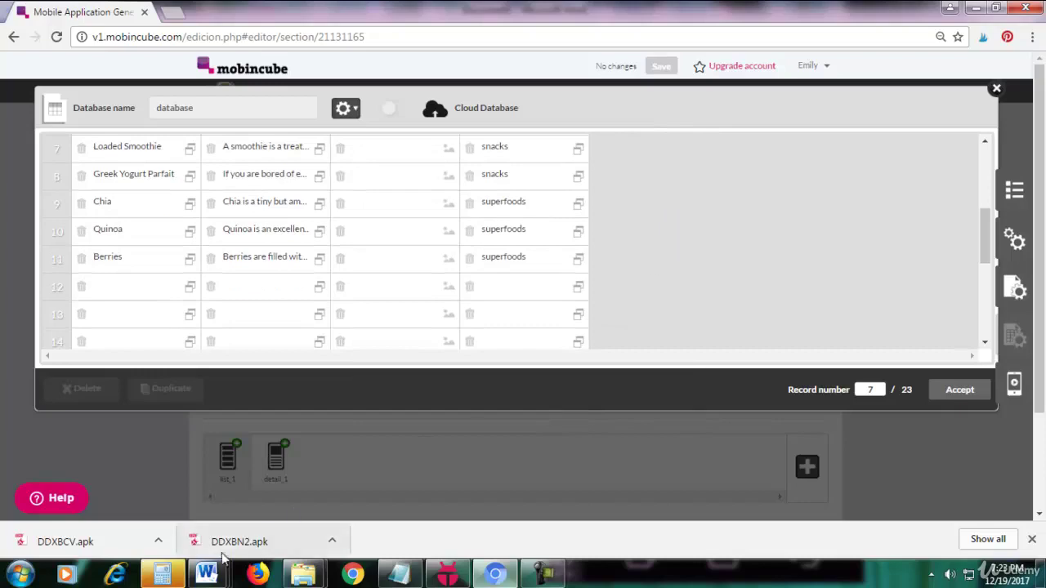
mouse_move(207, 574)
left_click(567, 508)
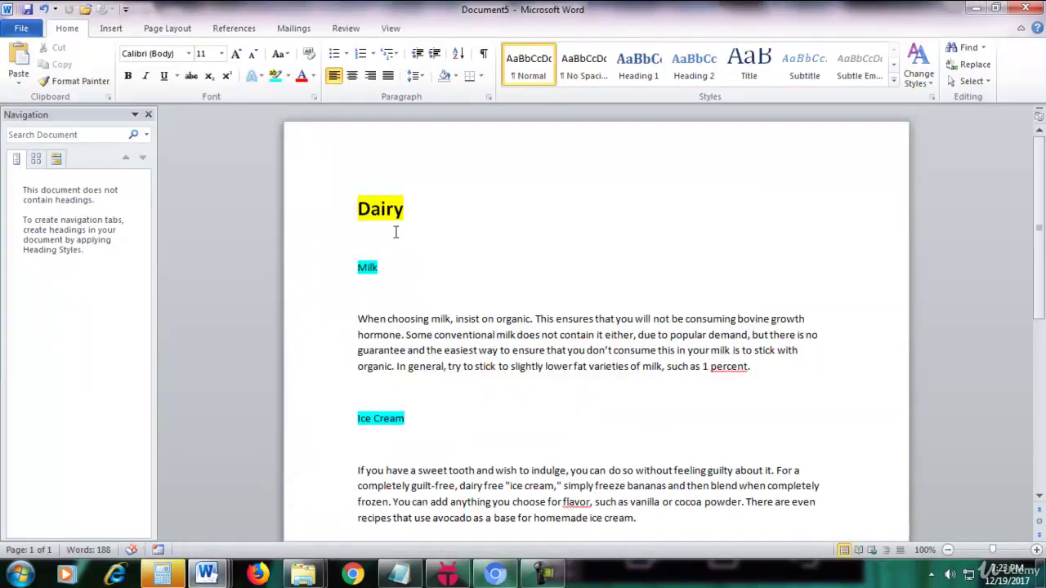
left_click_drag(411, 275, 339, 273)
key("ctrl+c")
left_click(411, 277)
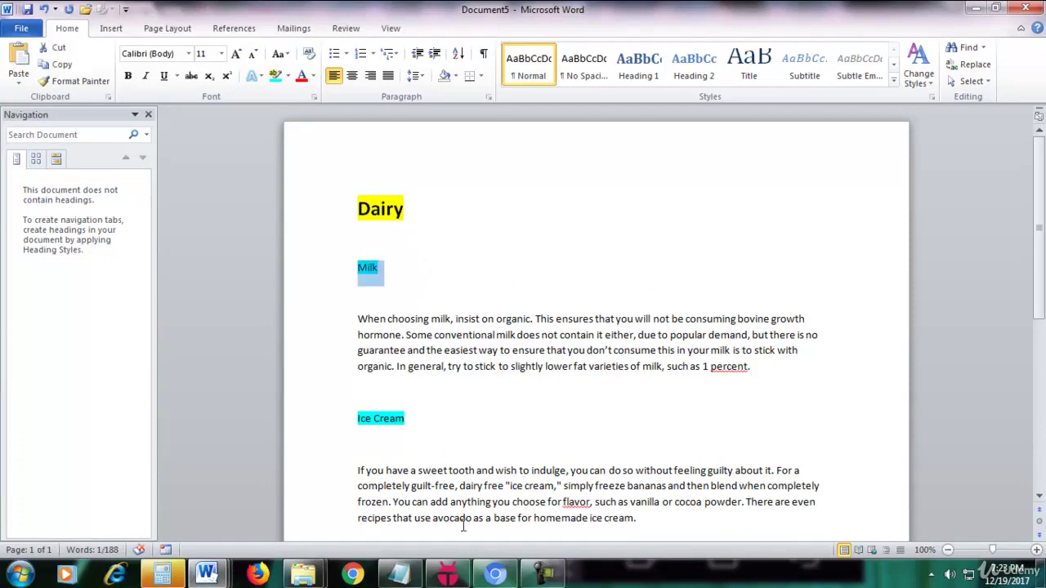
left_click(495, 574)
left_click(189, 286)
key("ctrl+v")
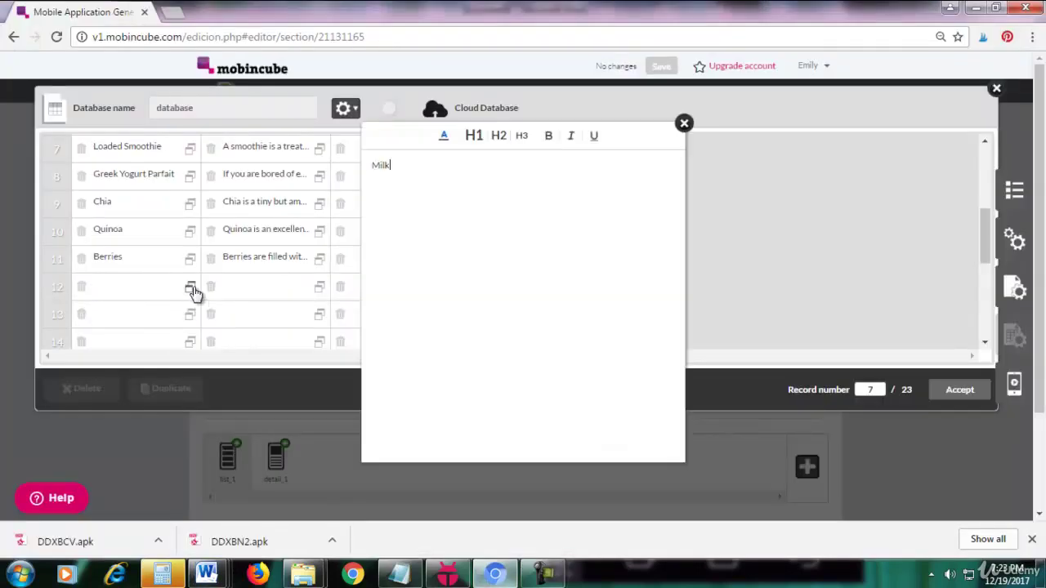
Copy the Milk paragraph from the Word Dairy document into the description of record 12.
left_click(206, 574)
left_click(552, 474)
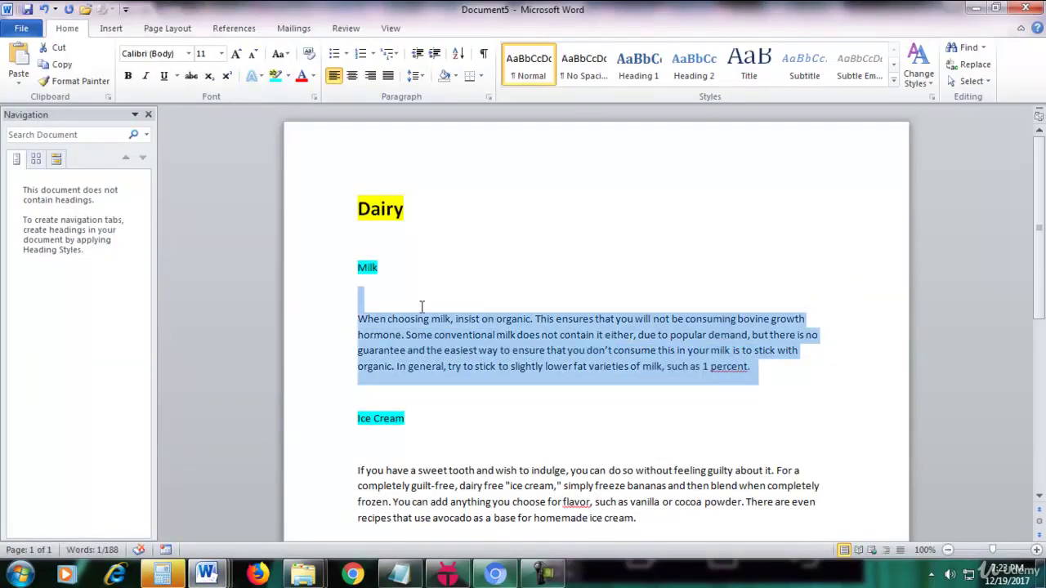
left_click_drag(703, 374, 354, 303)
key("ctrl+c")
left_click(495, 575)
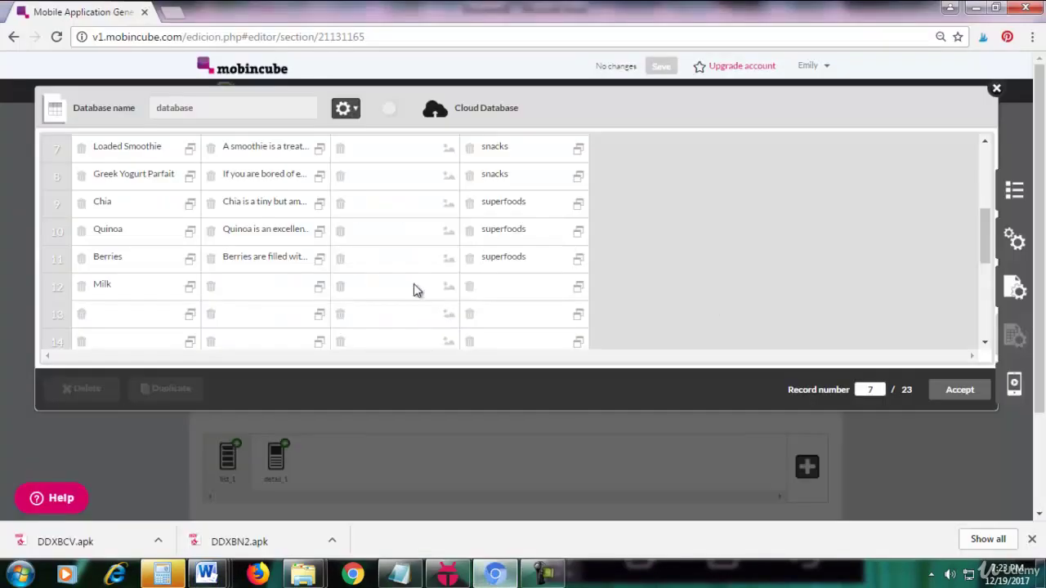
left_click(319, 287)
key("ctrl+v")
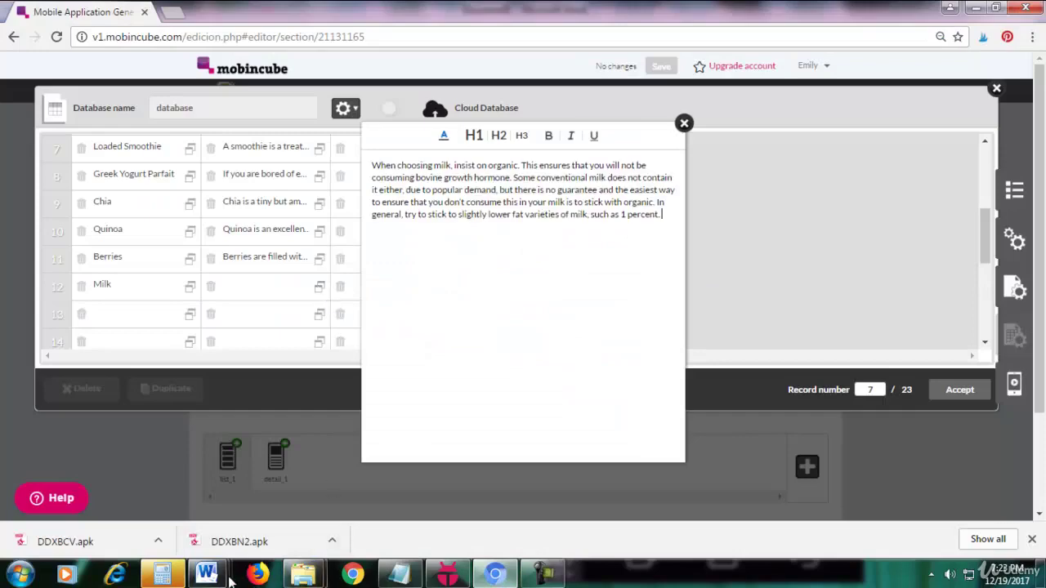
Copy the heading "Ice Cream" from the Word Dairy document into the name of record 13.
mouse_move(206, 574)
left_click(569, 501)
scroll(491, 392, "down", 2)
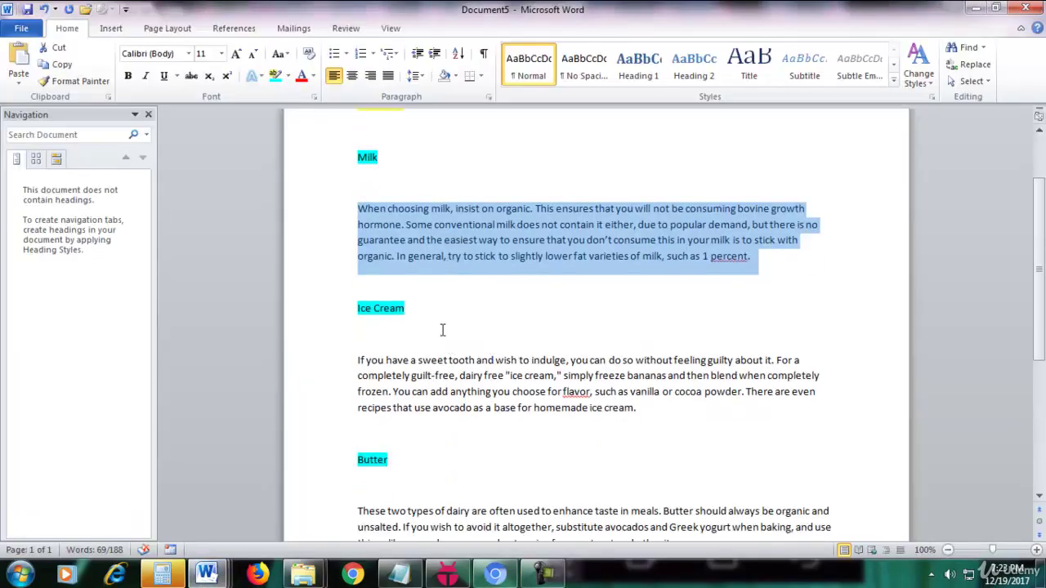
left_click_drag(408, 319, 313, 311)
left_click(497, 575)
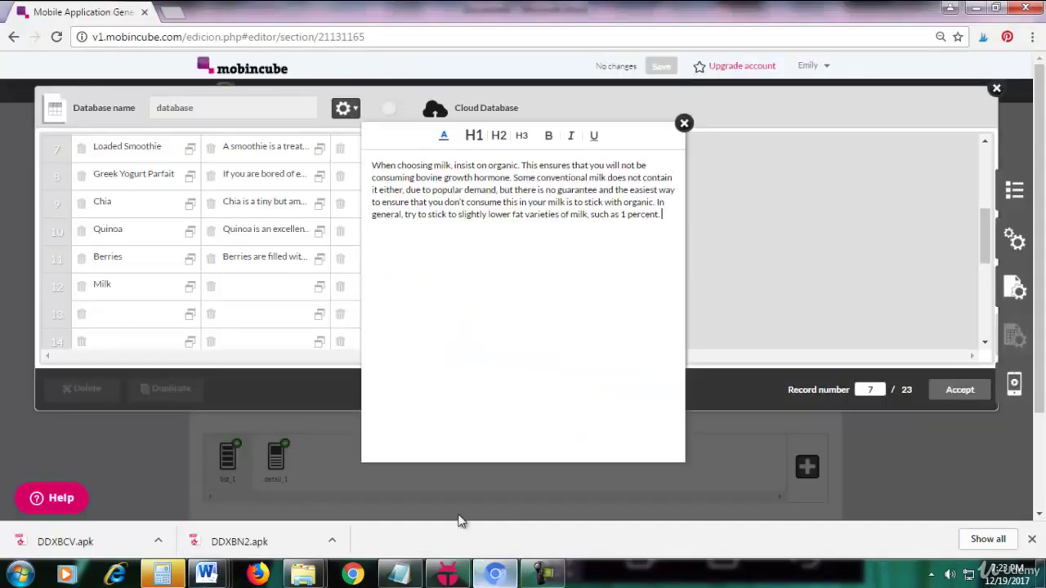
left_click(684, 125)
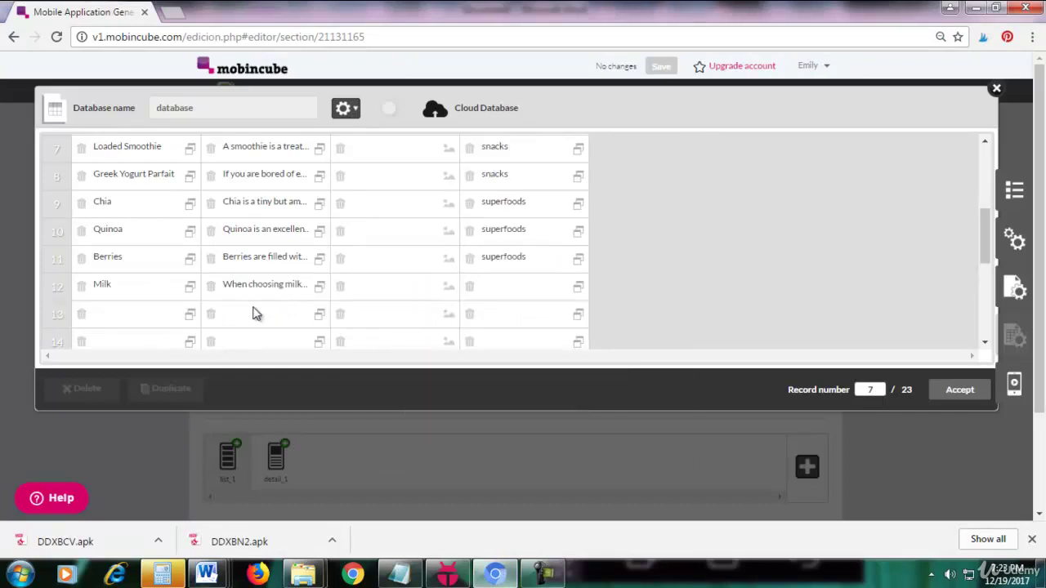
left_click(190, 317)
key("ctrl+v")
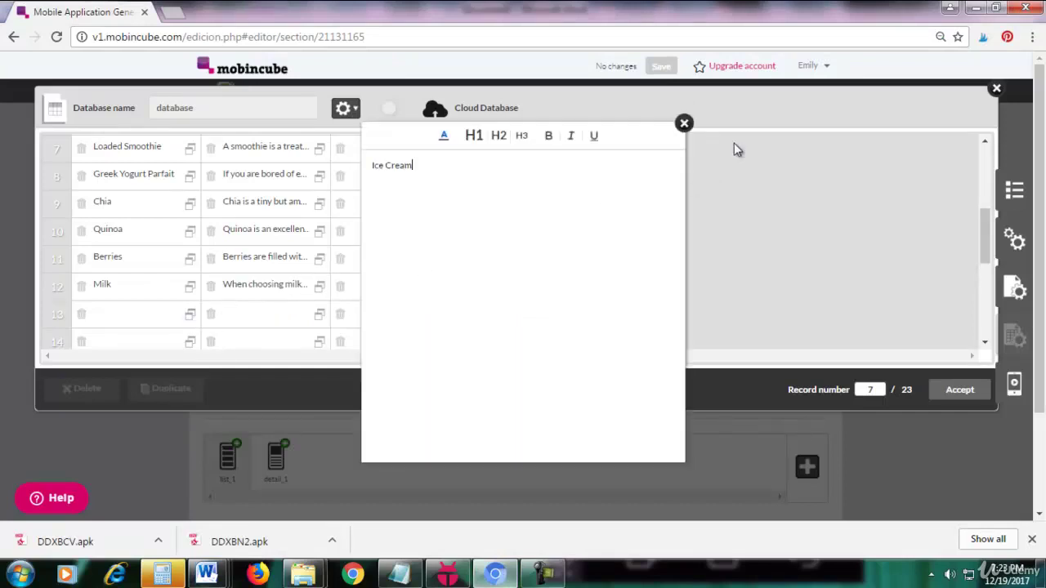
left_click(684, 125)
Copy the Ice Cream paragraph from the Word Dairy document into the description of record 13.
mouse_move(206, 575)
left_click(599, 502)
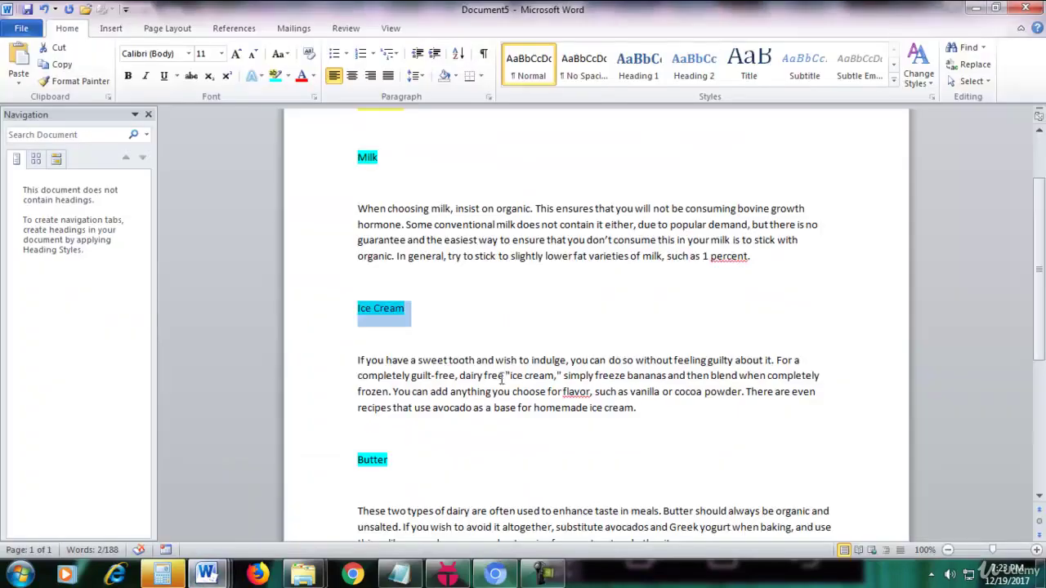
left_click_drag(638, 408, 359, 365)
left_click(494, 574)
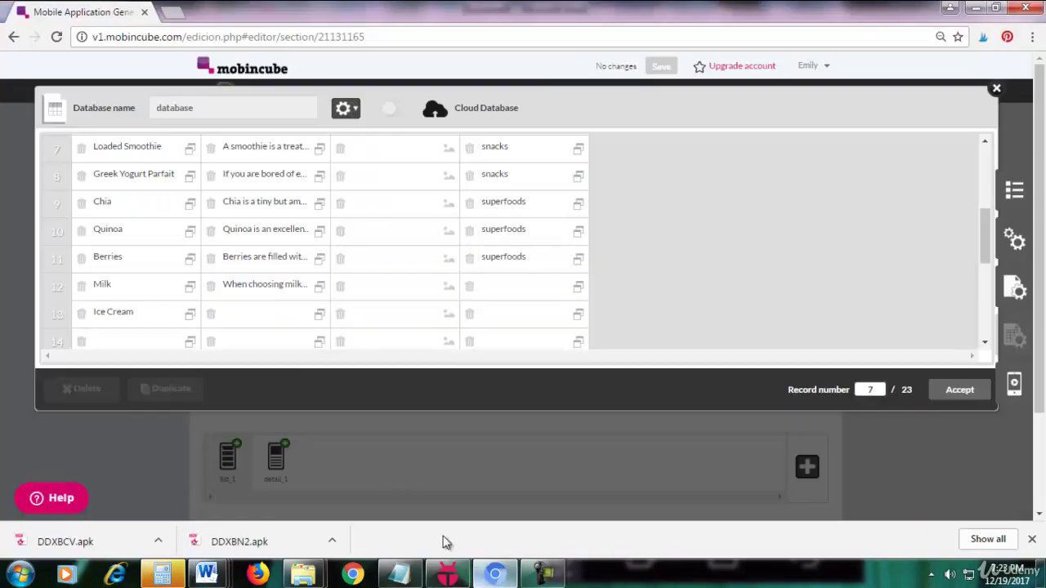
left_click(319, 314)
key("ctrl+v")
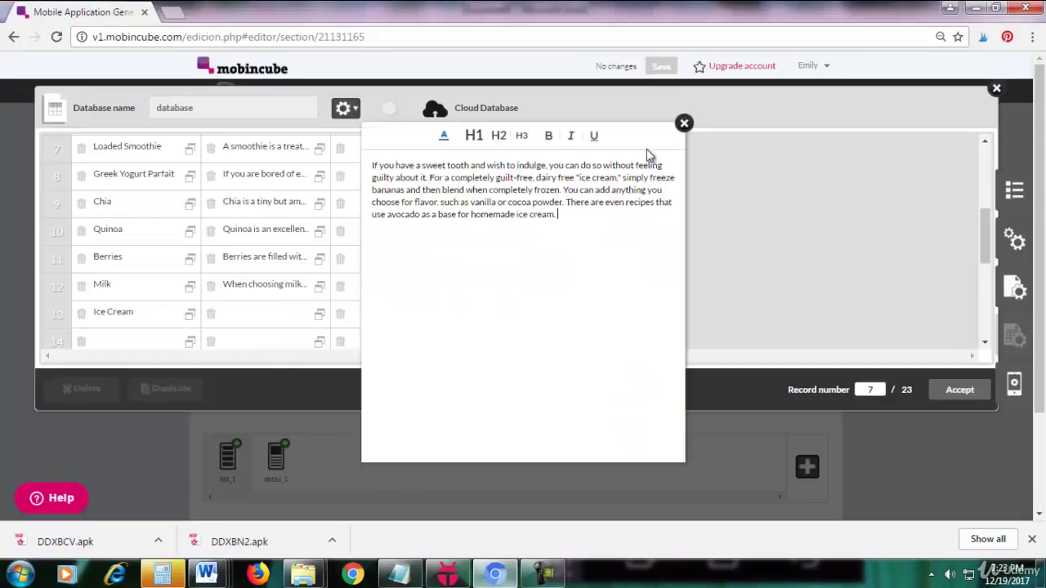
left_click(684, 124)
Copy the heading "Butter" from the Word Dairy document into the name of record 14.
mouse_move(227, 577)
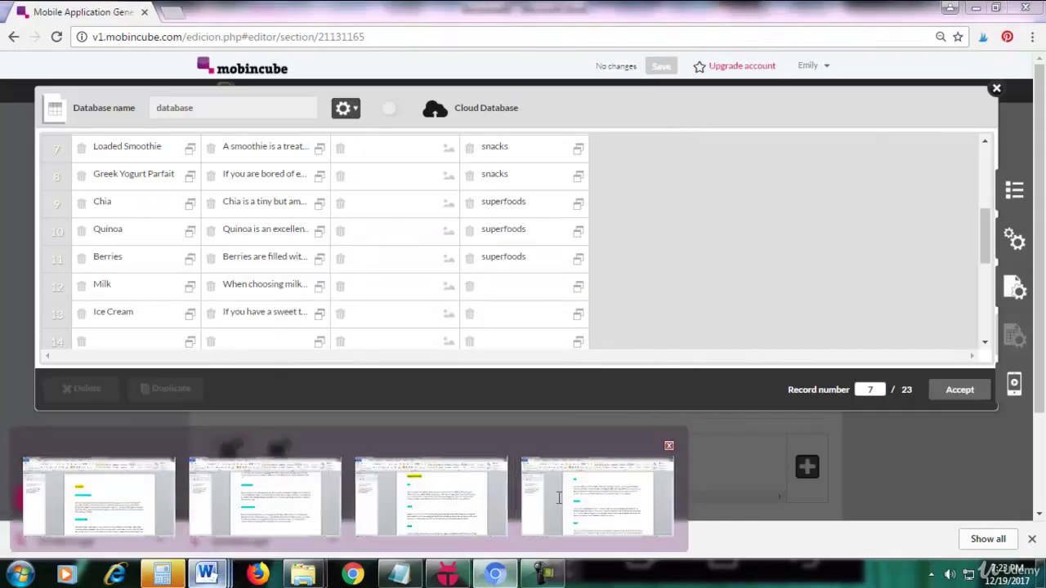
left_click(599, 499)
left_click_drag(397, 352, 357, 365)
key("ctrl+c")
left_click(495, 575)
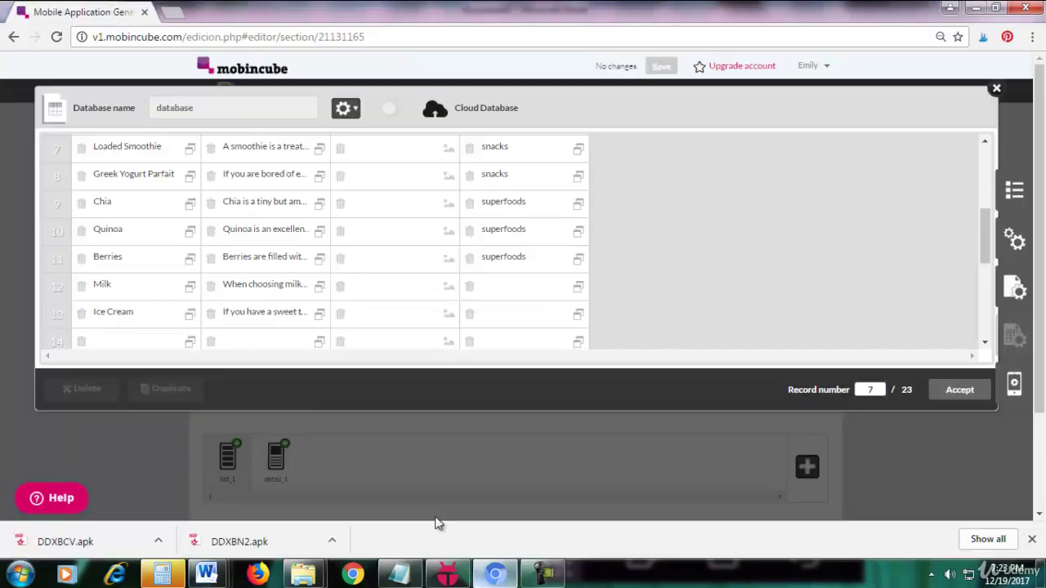
left_click(191, 343)
key("ctrl+v")
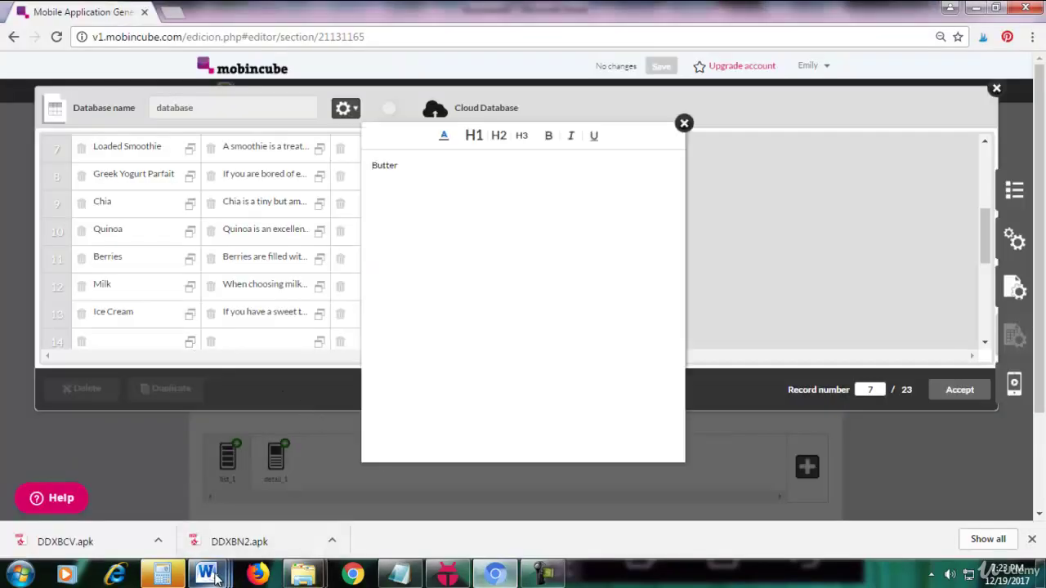
left_click(685, 123)
Copy the Butter paragraph from the Word Dairy document into the description of record 14.
mouse_move(207, 574)
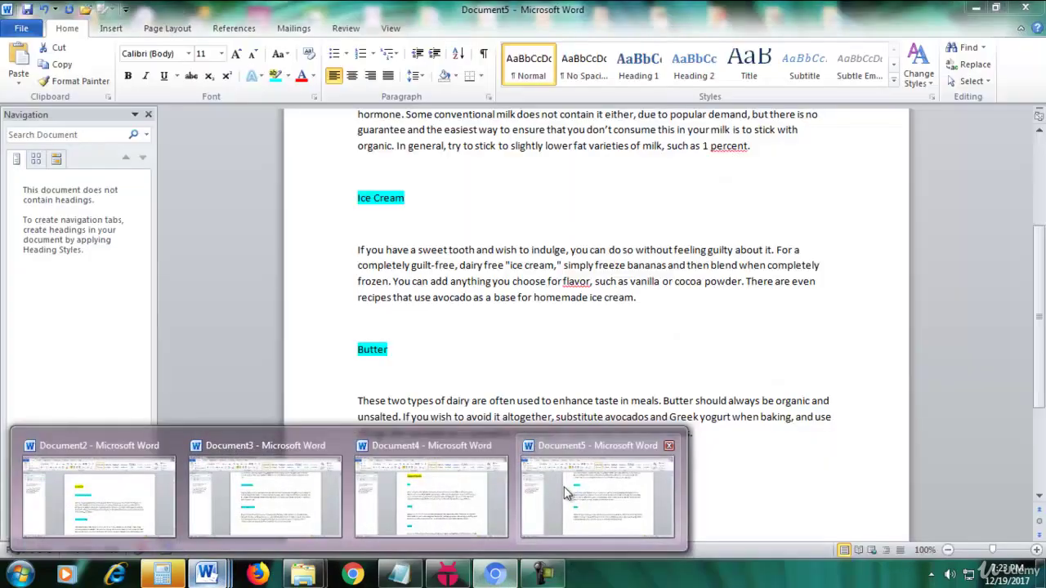
left_click(567, 493)
left_click_drag(724, 434, 346, 401)
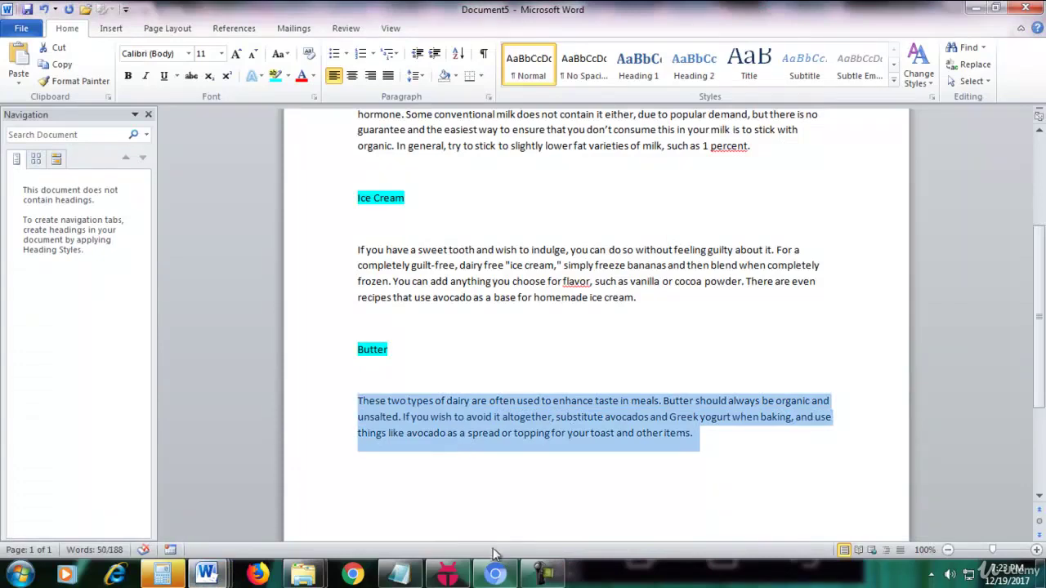
left_click(495, 573)
left_click(320, 342)
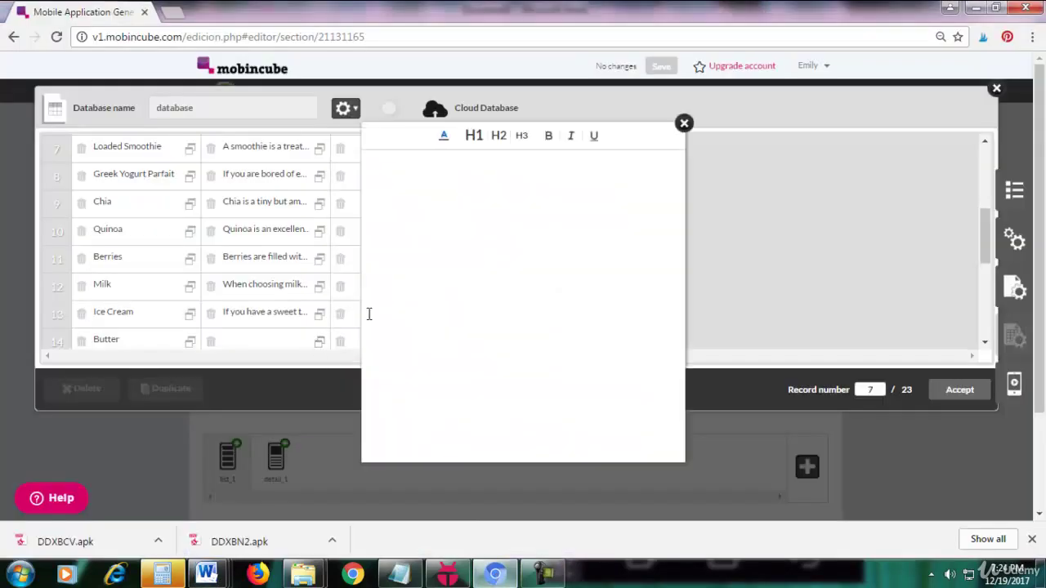
key("ctrl+v")
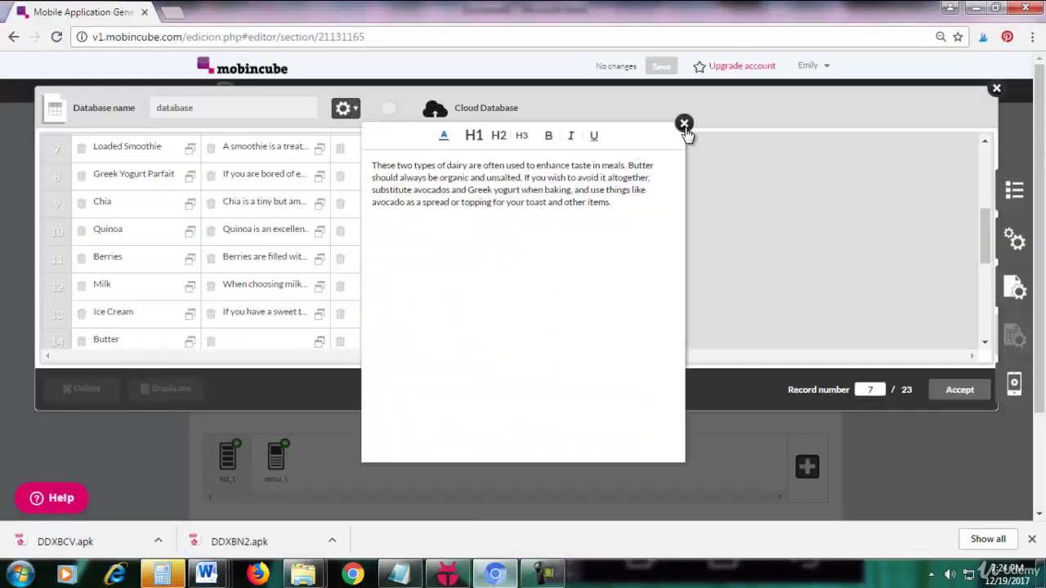
left_click(684, 124)
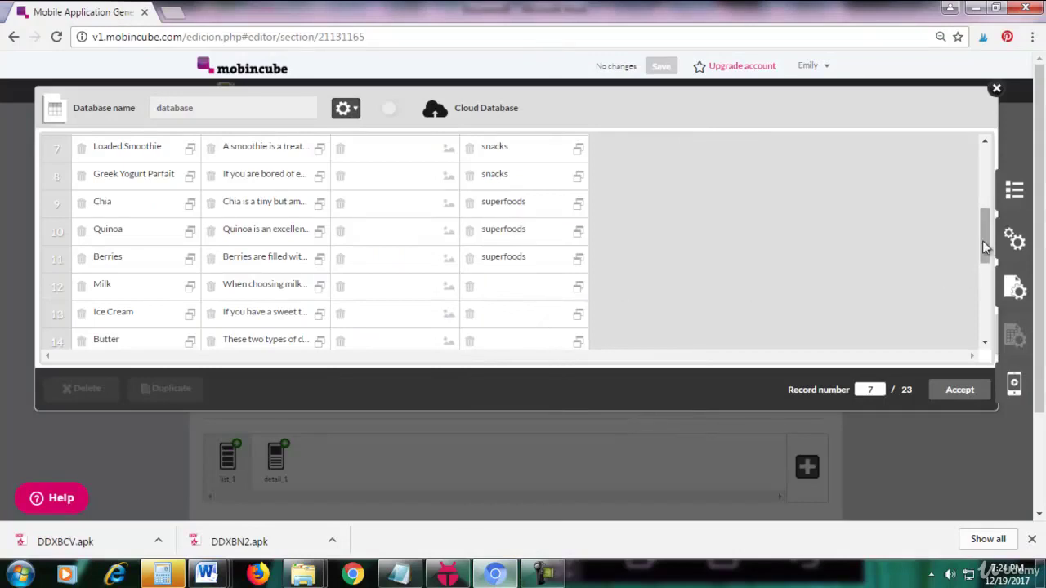
Enter "dairy" as the type of the Milk record and copy that text for reuse.
mouse_move(982, 240)
left_mouse_down()
mouse_move(980, 171)
mouse_move(983, 294)
mouse_move(983, 244)
left_mouse_up()
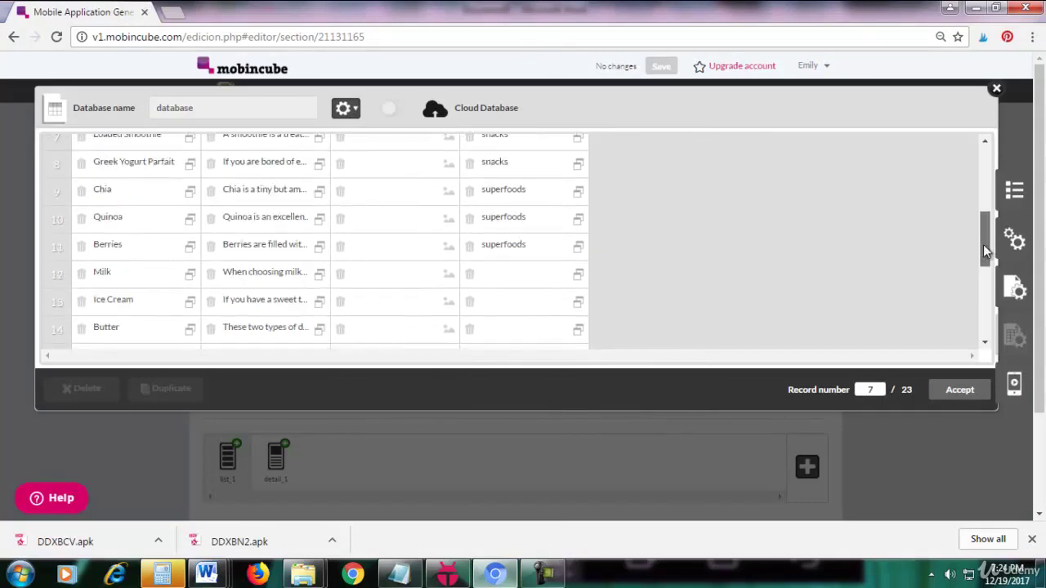
left_click(578, 276)
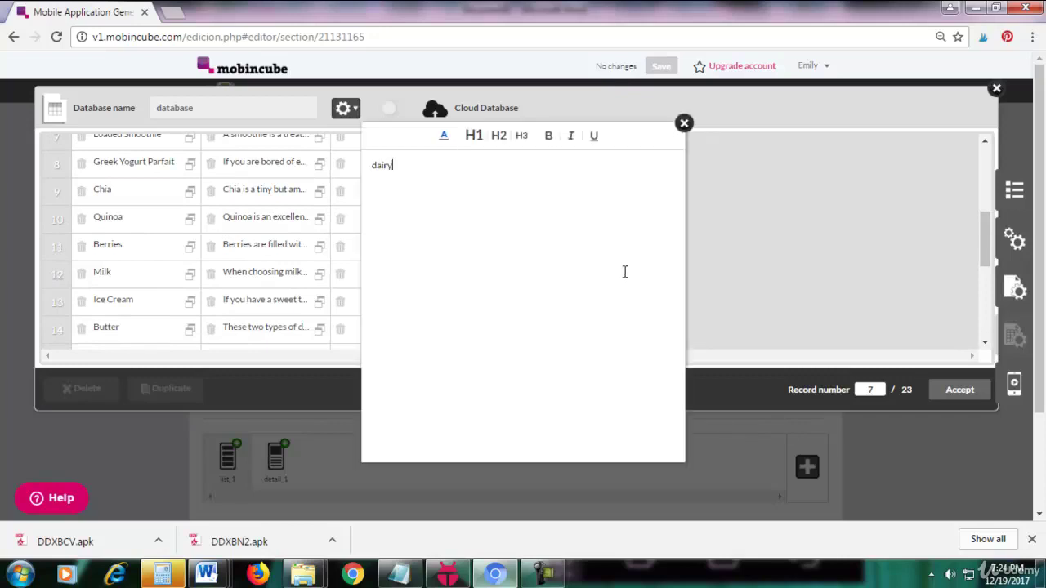
left_click_drag(556, 223, 347, 182)
left_click(683, 125)
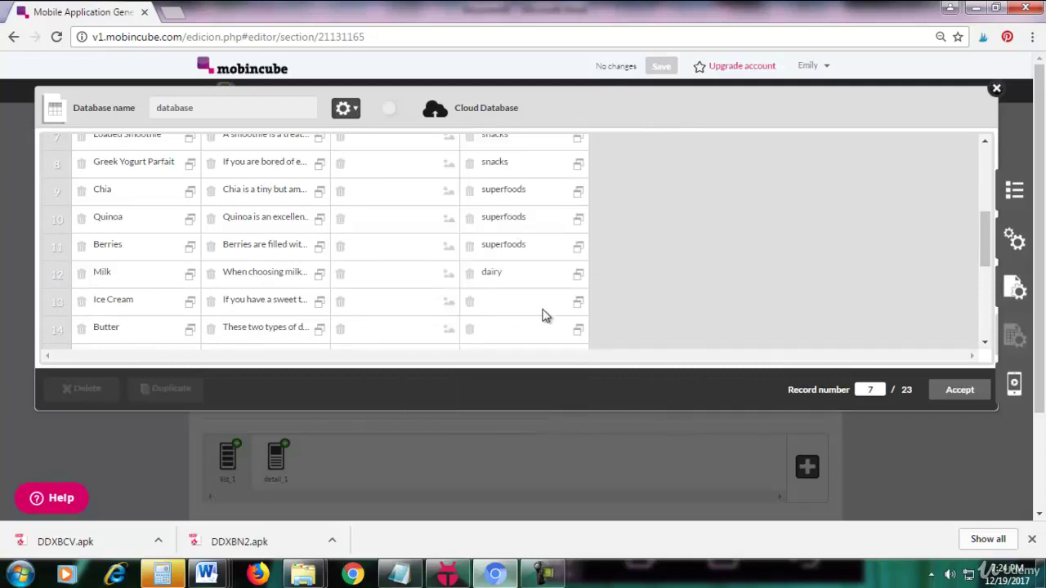
Paste "dairy" as the type of the Ice Cream and Butter records.
left_click(579, 305)
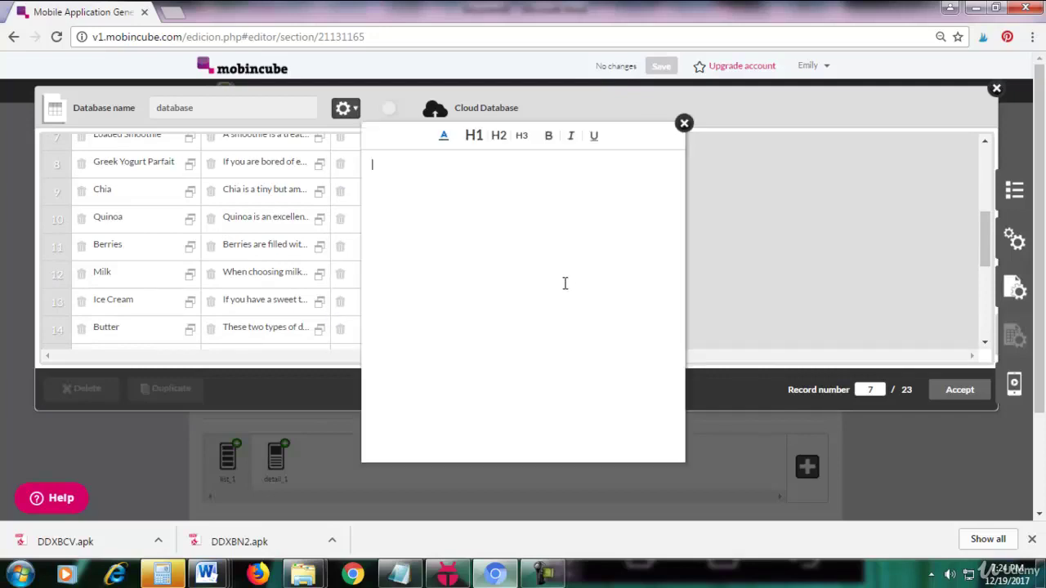
key("ctrl+v")
left_click(690, 127)
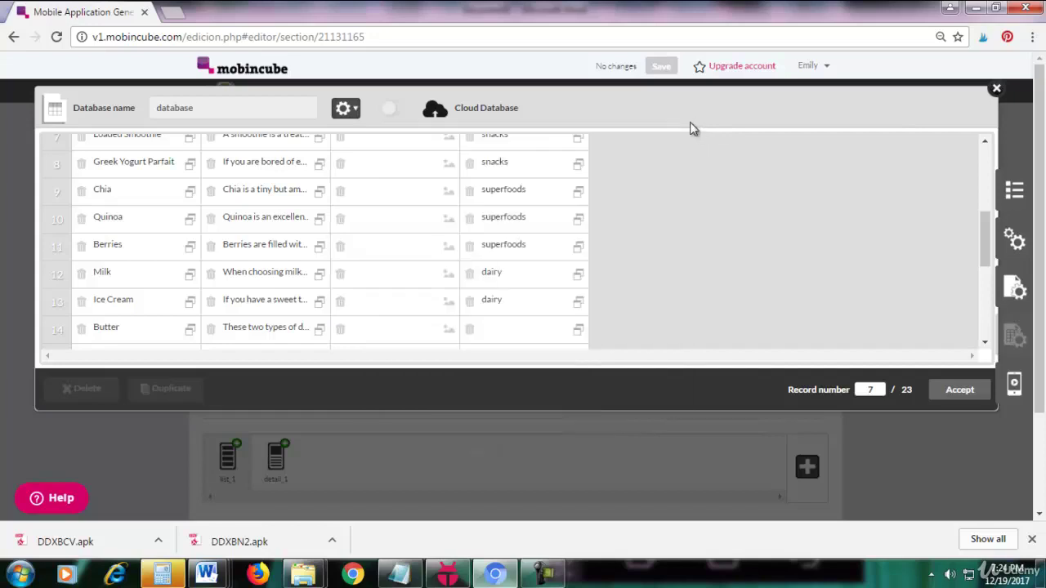
left_click(585, 329)
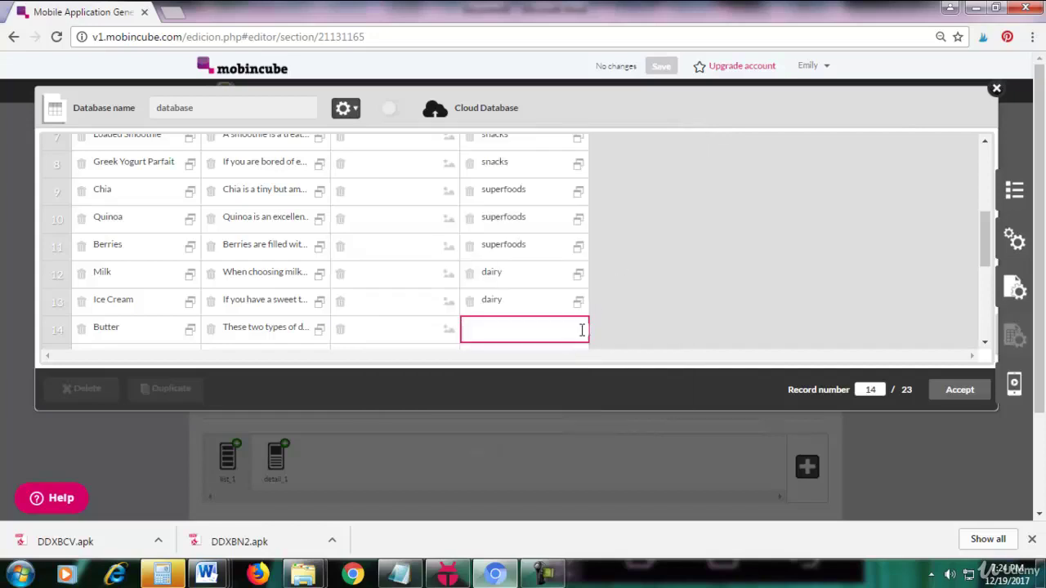
key("ctrl+v")
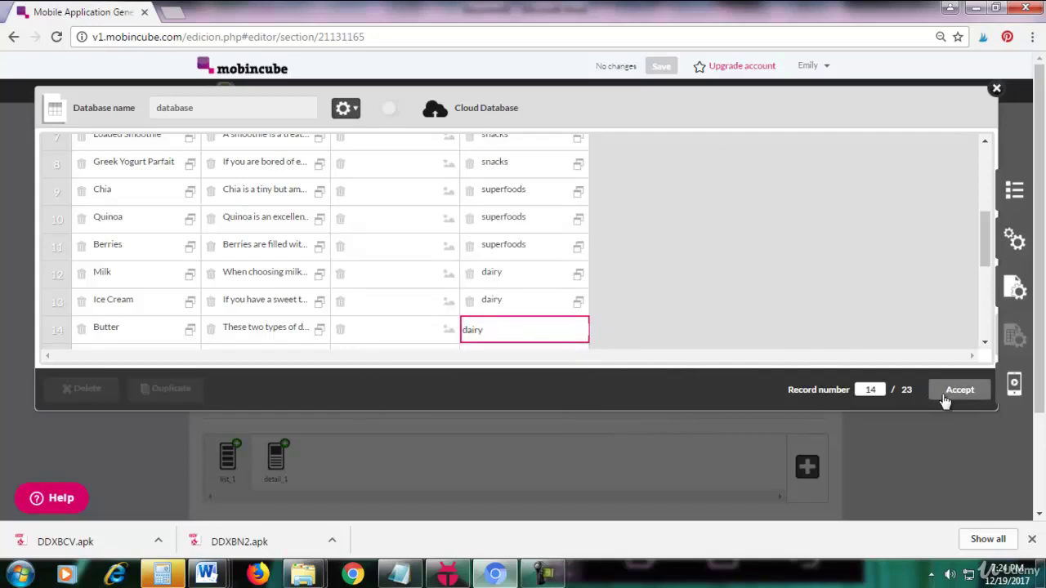
Assign the image clean trail mix.jpg to the Clean Trail Mix record and loaded smoothie.jpg to the Loaded Smoothie record.
scroll(975, 278, "up", 5)
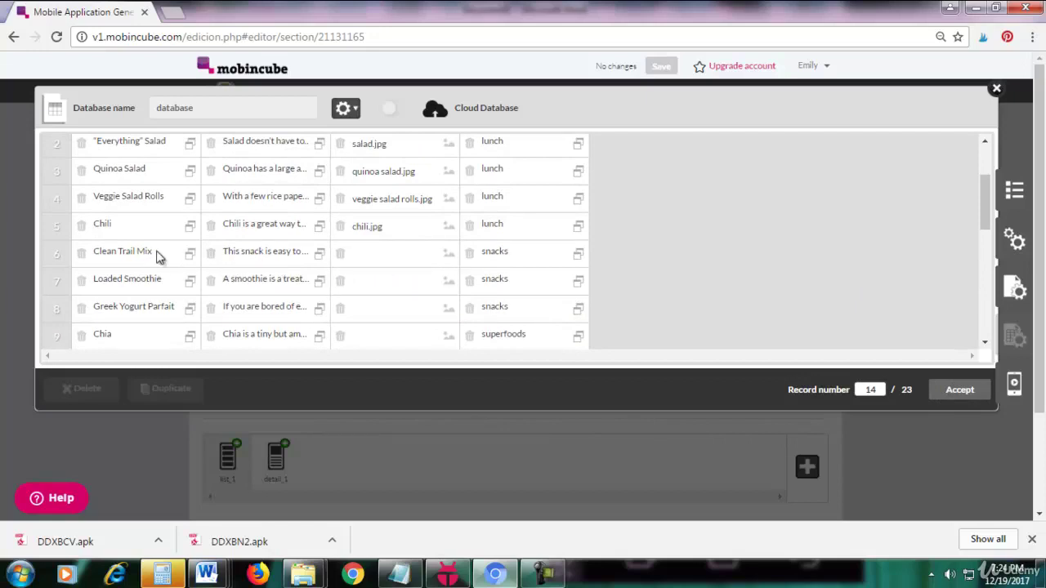
left_click(447, 258)
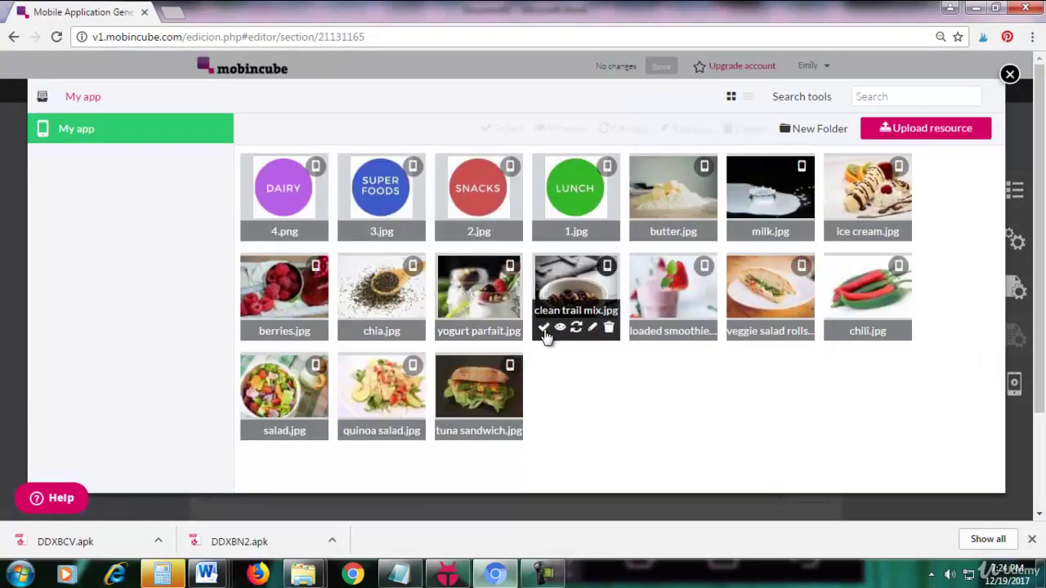
left_click(544, 328)
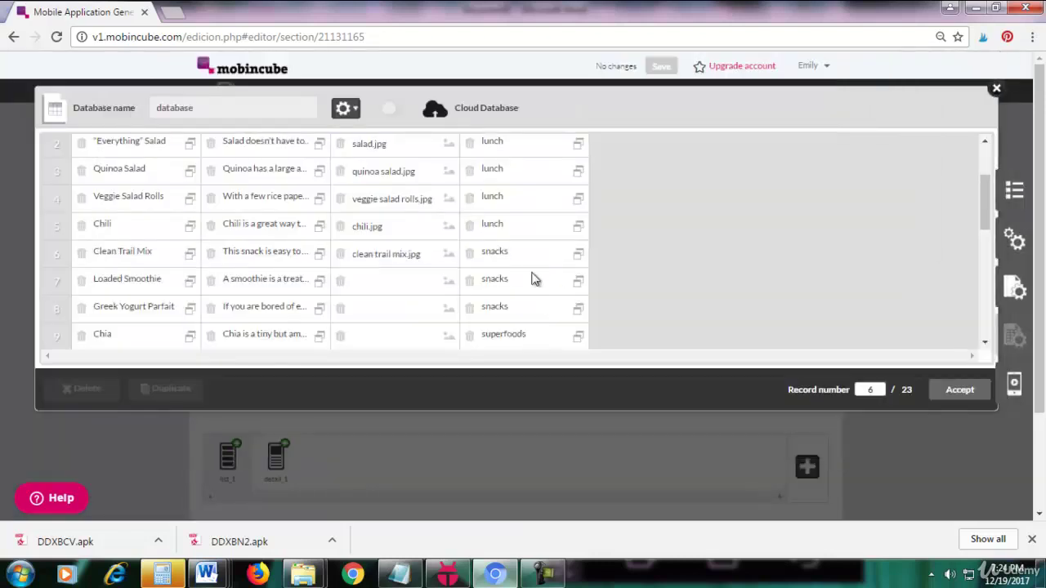
left_click(449, 285)
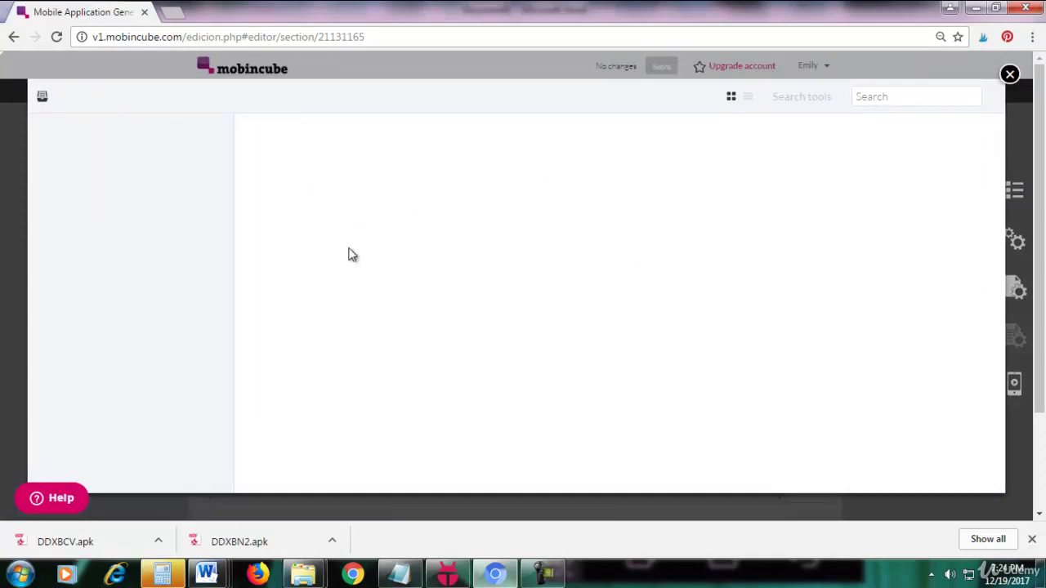
left_click(641, 330)
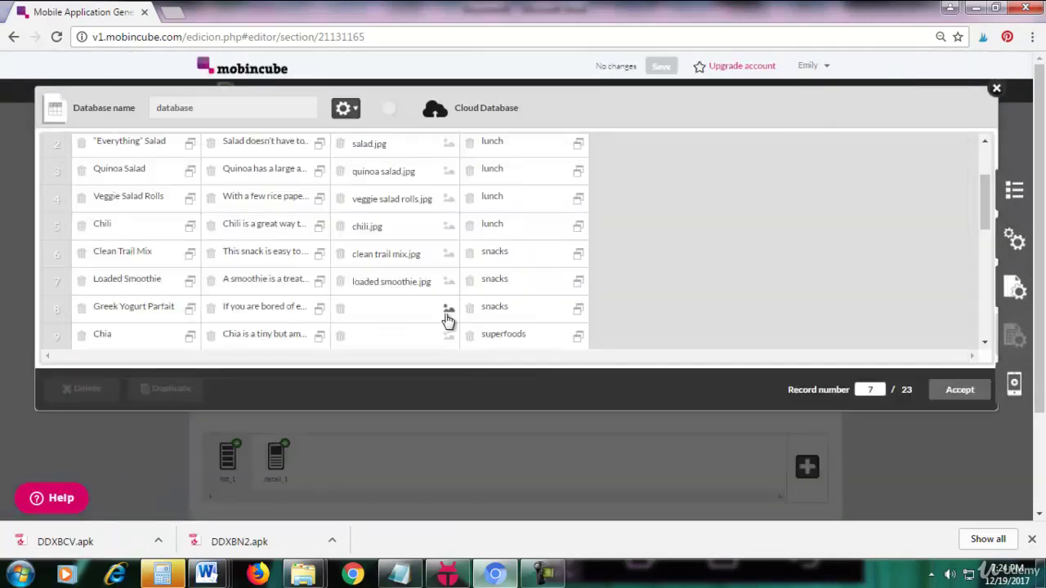
Assign the image yogurt parfait.jpg to the Greek Yogurt Parfait record and chia.jpg to the Chia record.
left_click(447, 319)
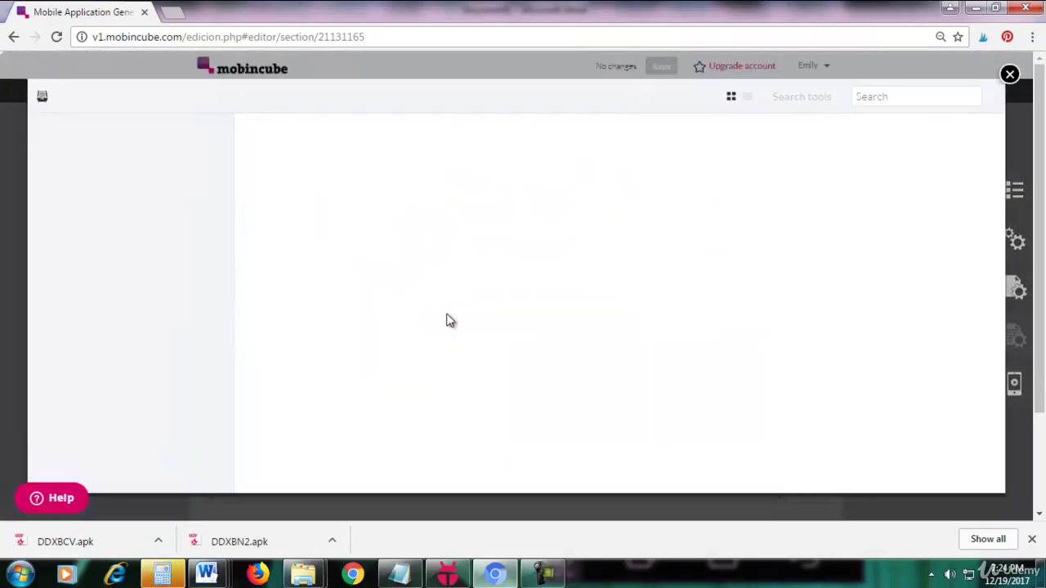
mouse_move(523, 326)
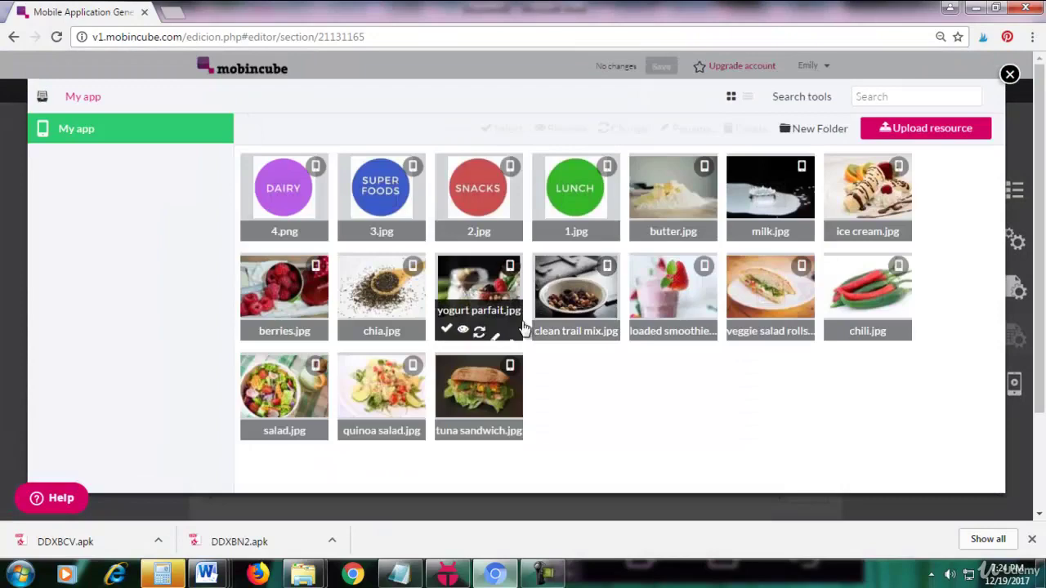
left_click(446, 328)
scroll(470, 330, "down", 1)
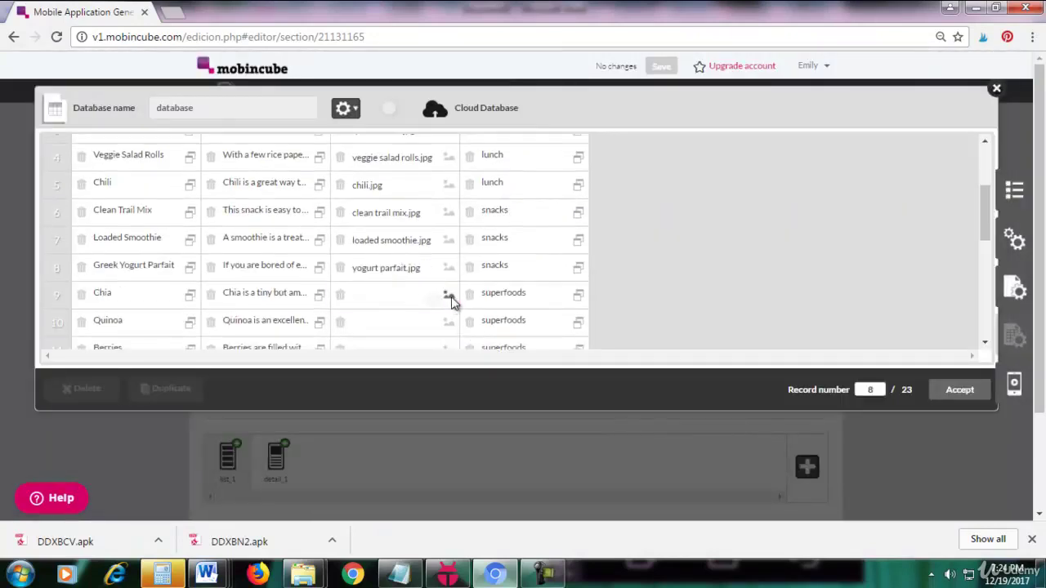
left_click(449, 298)
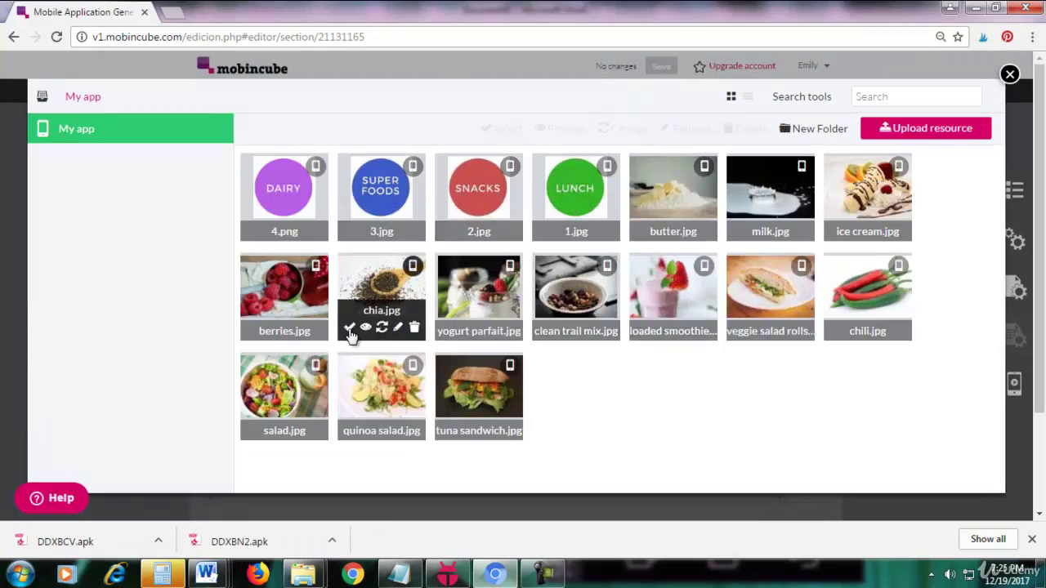
left_click(349, 330)
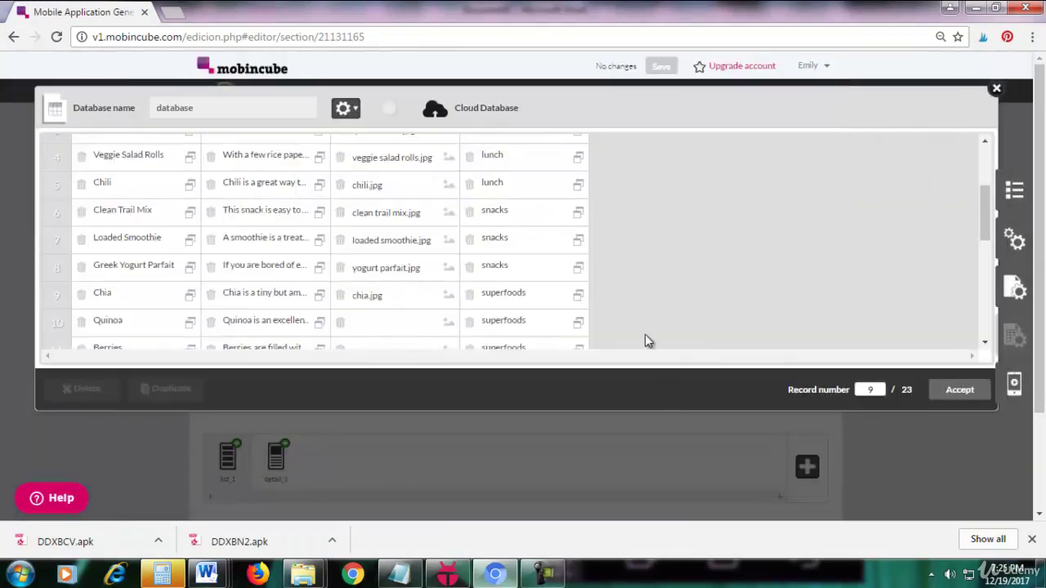
scroll(689, 270, "down", 1)
scroll(690, 269, "down", 3)
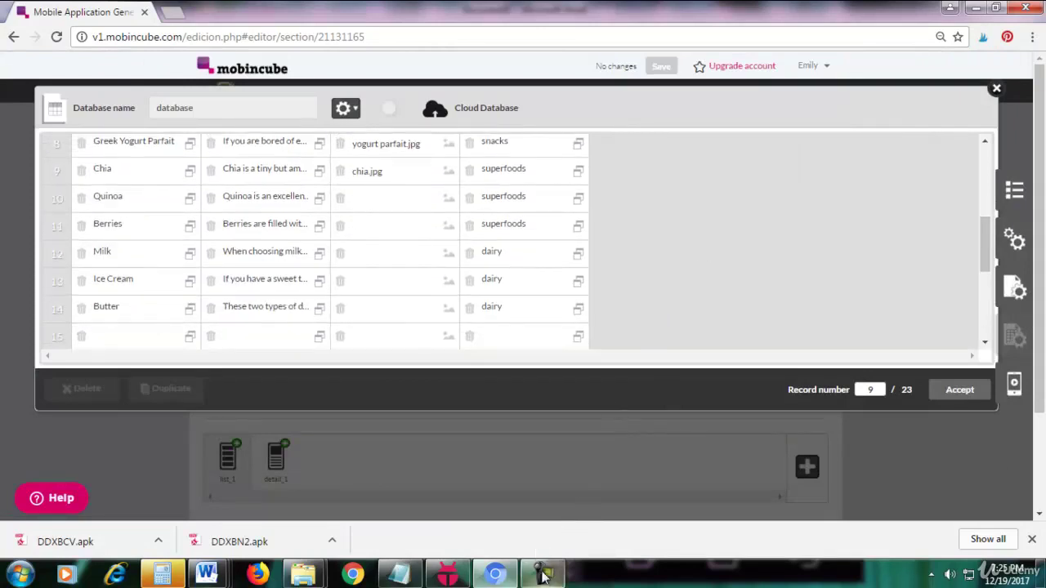
left_click(543, 575)
left_click(971, 503)
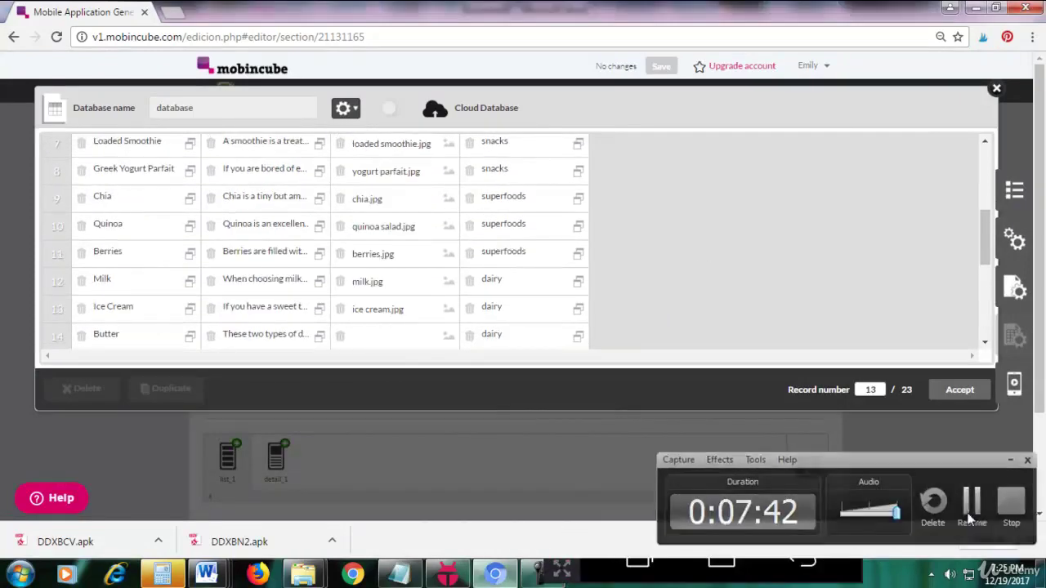
left_click(971, 502)
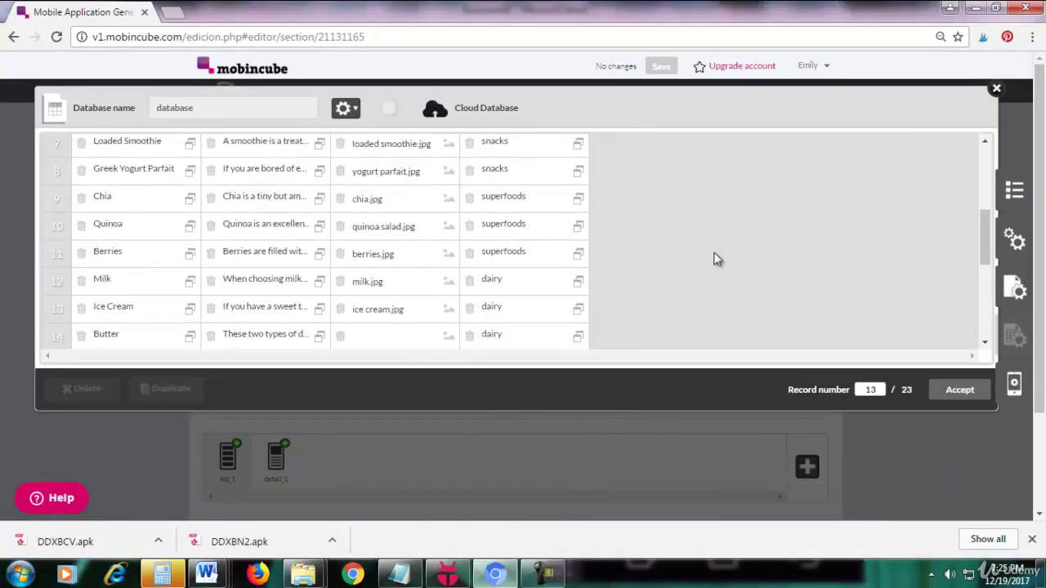
Assign the image butter.jpg to the Butter record.
scroll(713, 257, "down", 1)
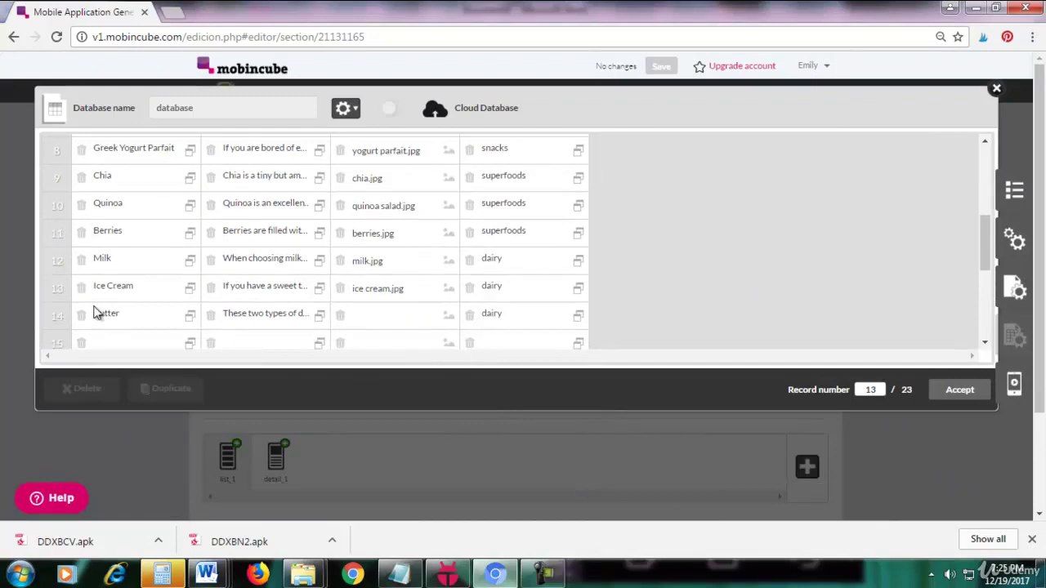
left_click(448, 317)
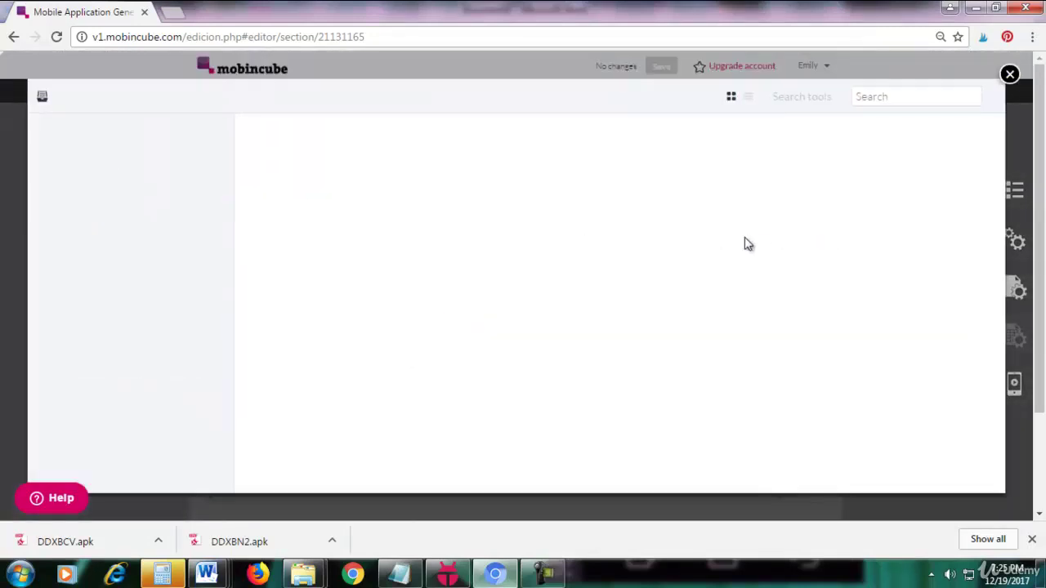
mouse_move(645, 235)
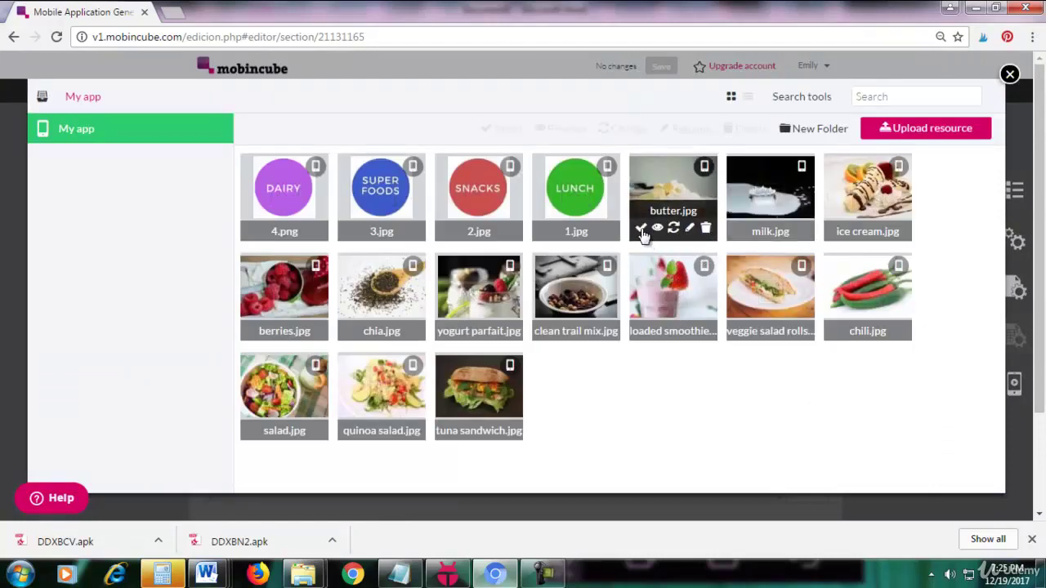
left_click(642, 232)
scroll(785, 261, "up", 3)
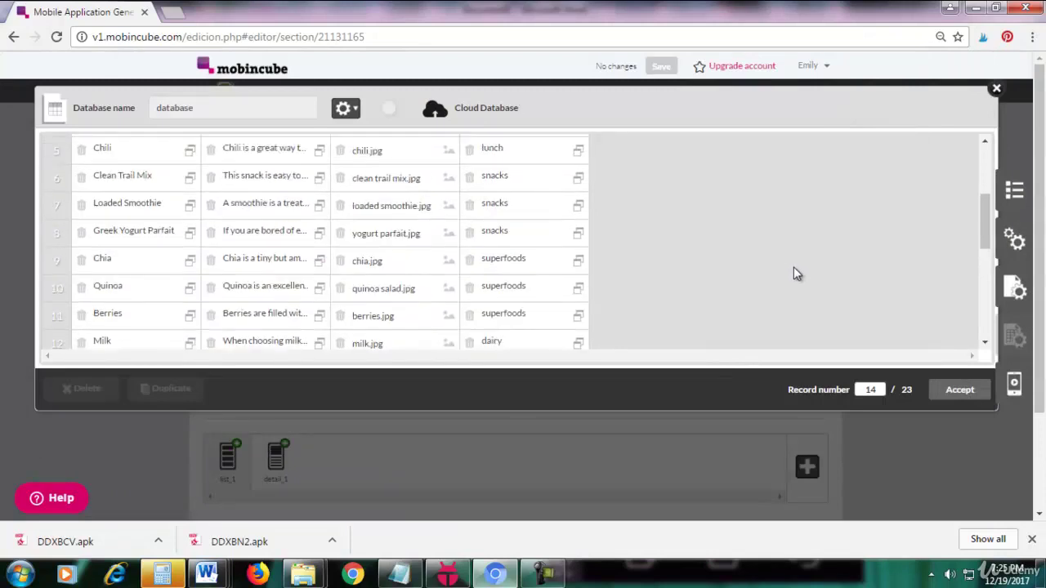
Review the names, images and types of the database records, close the database, and look over the list of app screens.
scroll(799, 273, "up", 1)
scroll(799, 274, "up", 3)
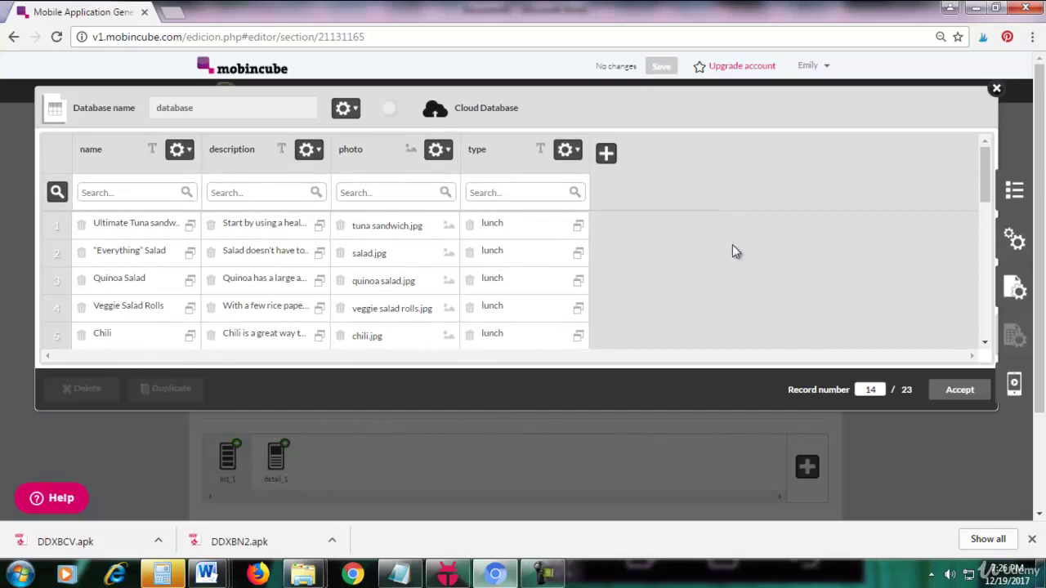
scroll(667, 245, "down", 2)
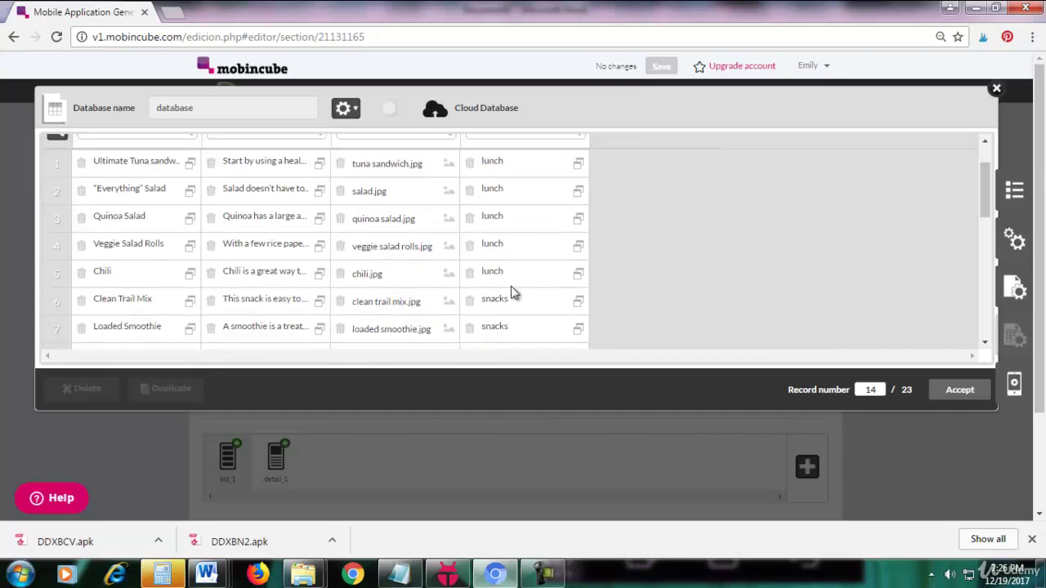
scroll(625, 274, "down", 2)
scroll(626, 279, "down", 5)
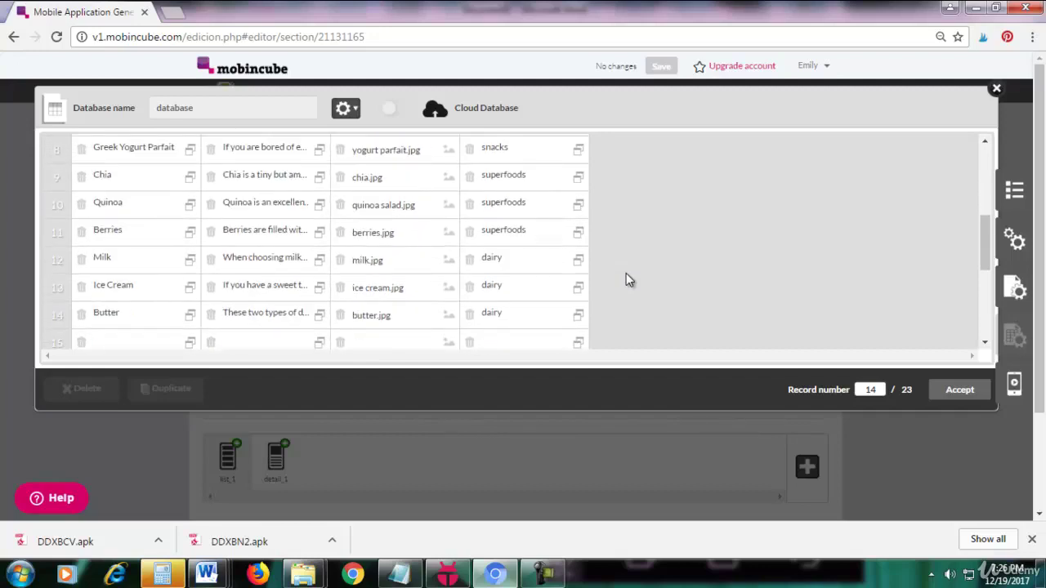
scroll(792, 308, "up", 4)
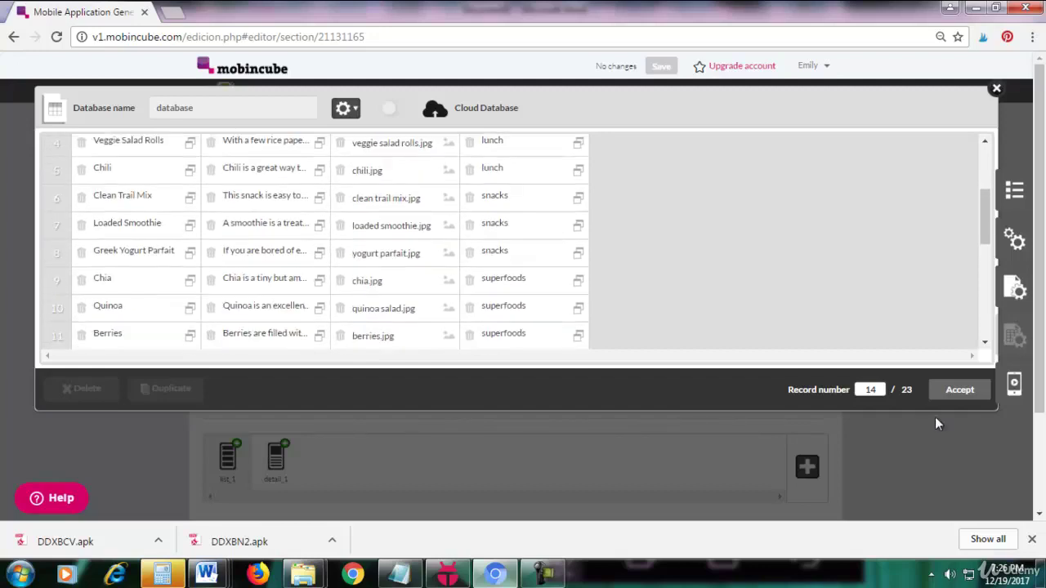
left_click(944, 391)
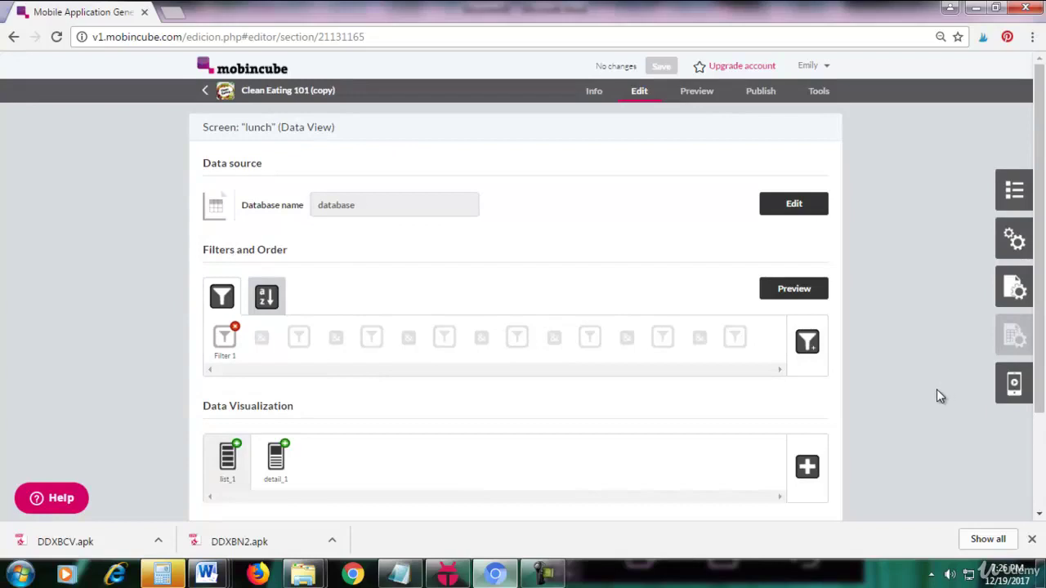
left_click(1014, 189)
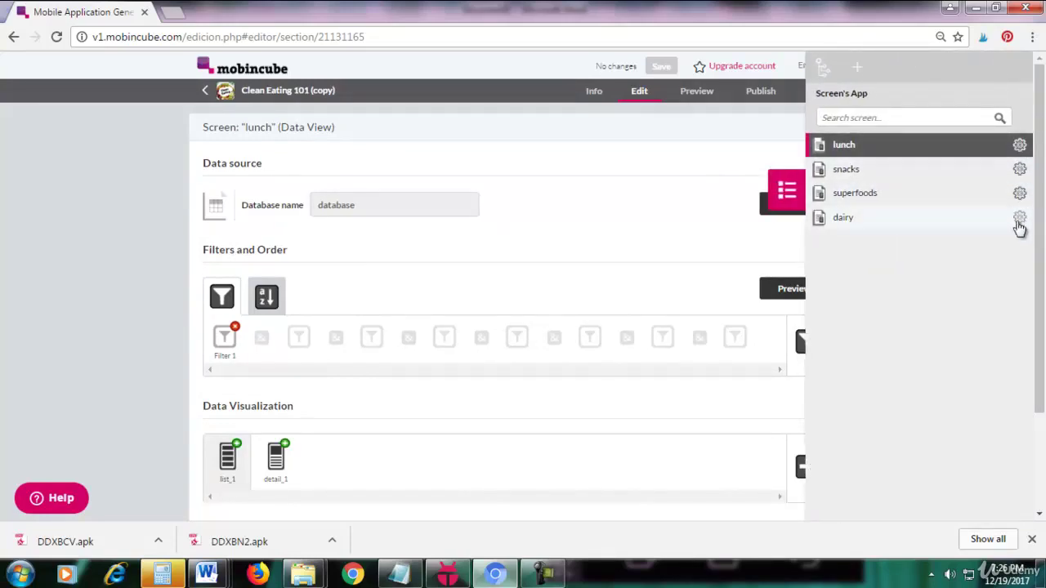
left_click(632, 186)
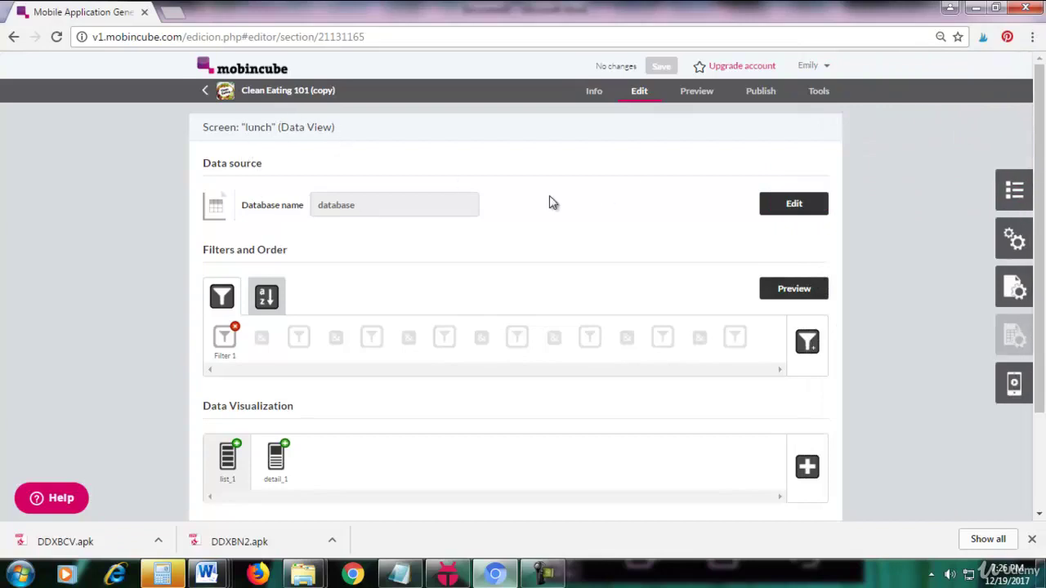
Delete the existing filter of the lunch screen and add a new empty filter in its place.
left_click(235, 328)
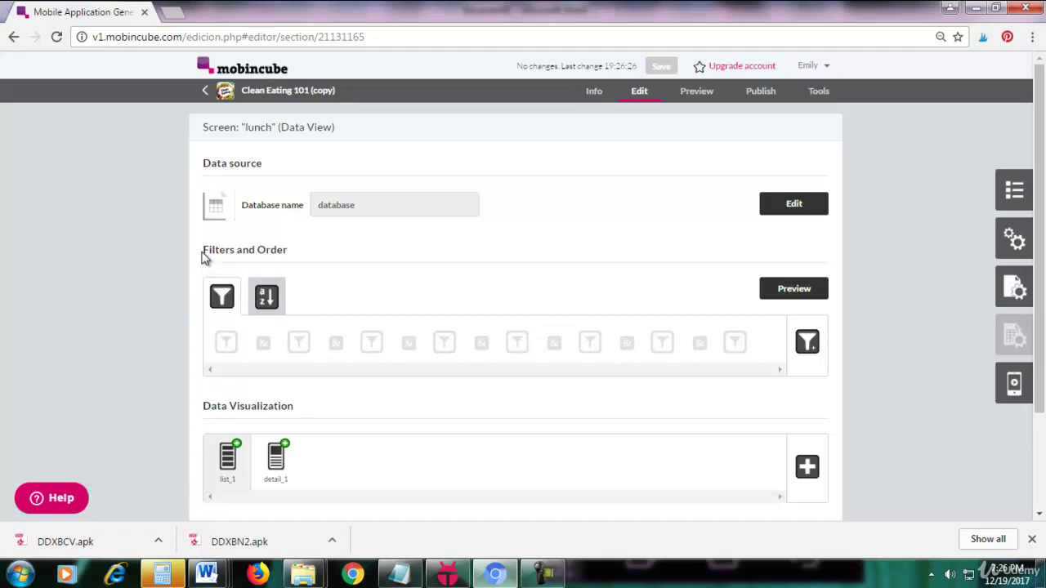
left_click_drag(203, 251, 310, 246)
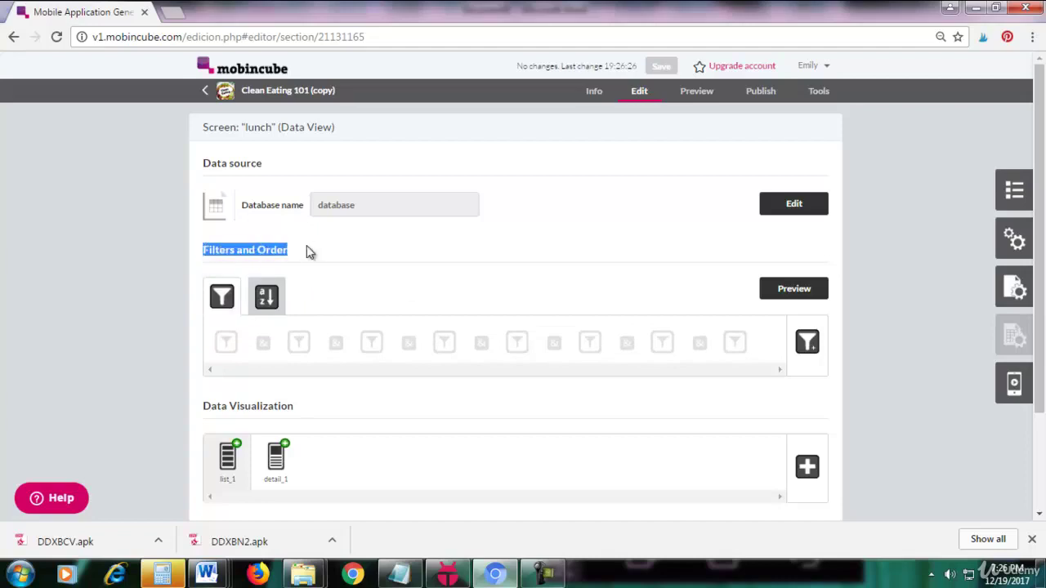
left_click(309, 252)
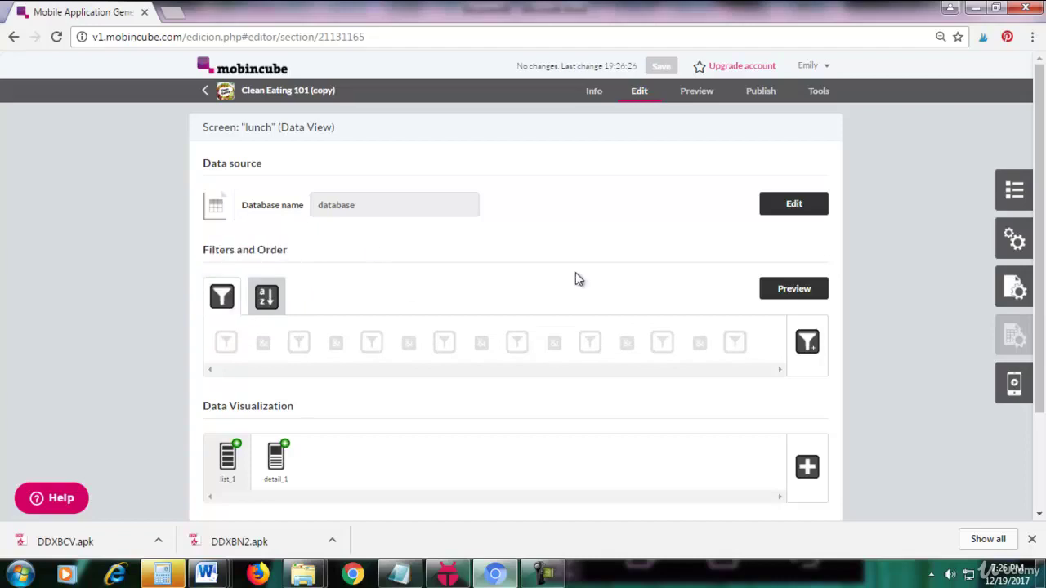
left_click(806, 345)
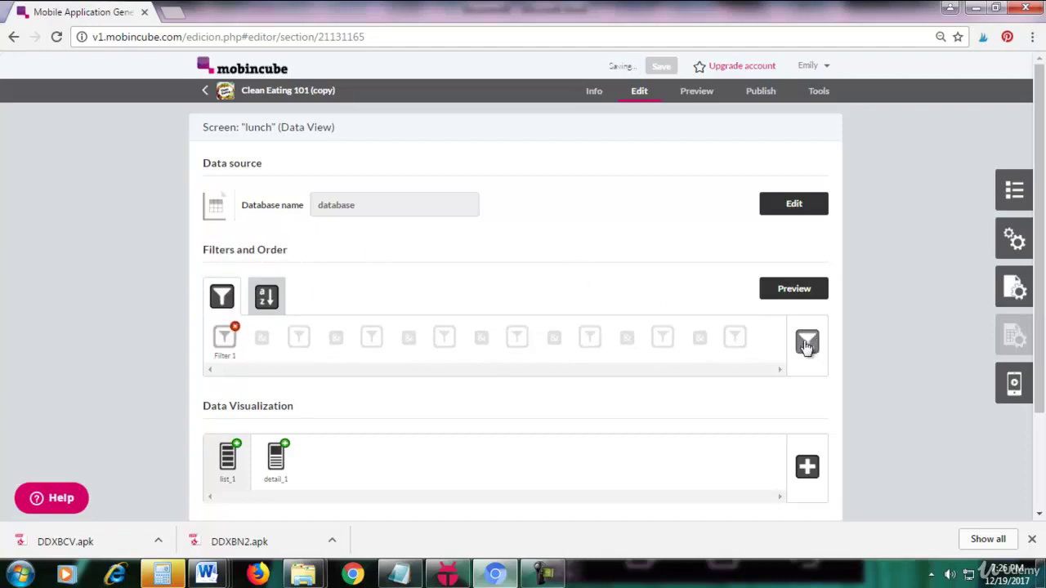
Add a condition to the lunch screen's new filter so that the type field must equal "lunch".
left_click(225, 344)
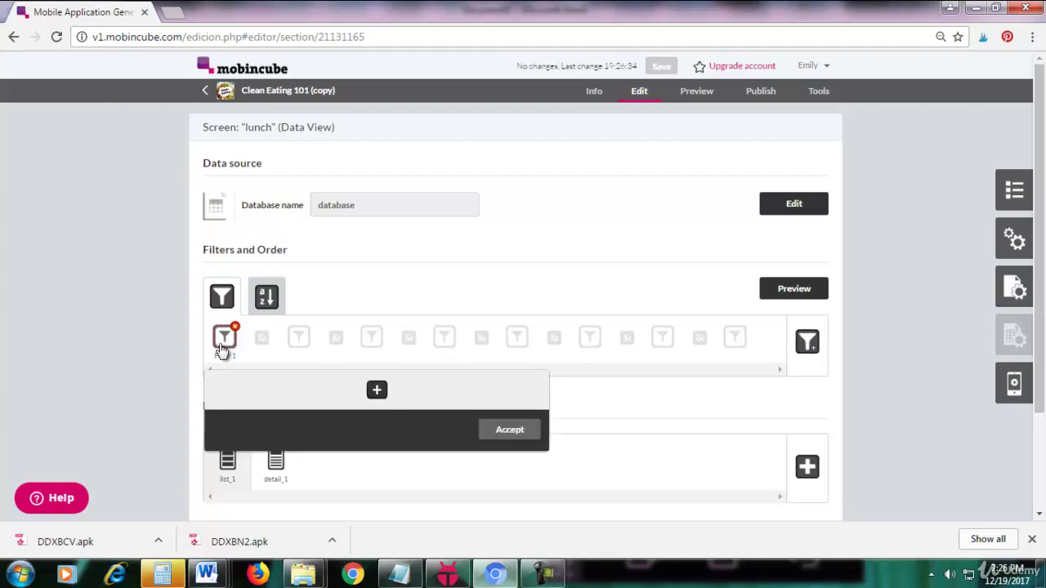
left_click(369, 391)
left_click(313, 400)
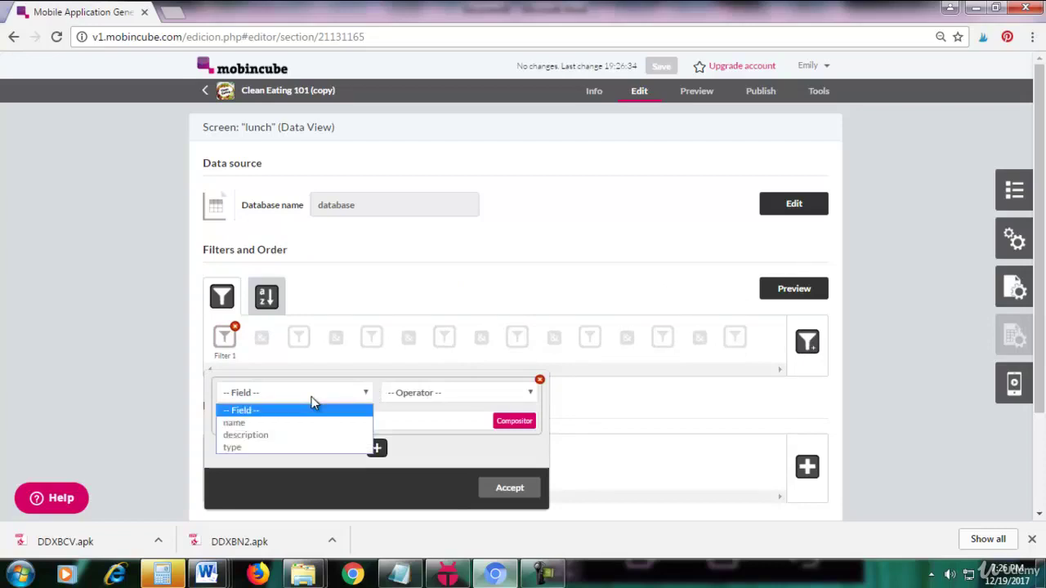
left_click(285, 447)
left_click(422, 397)
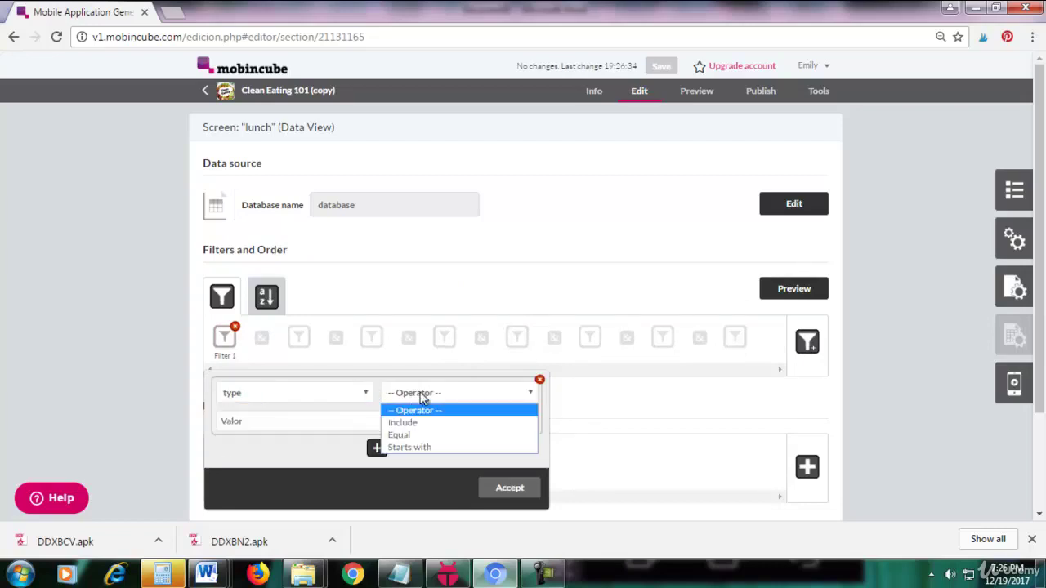
left_click(400, 434)
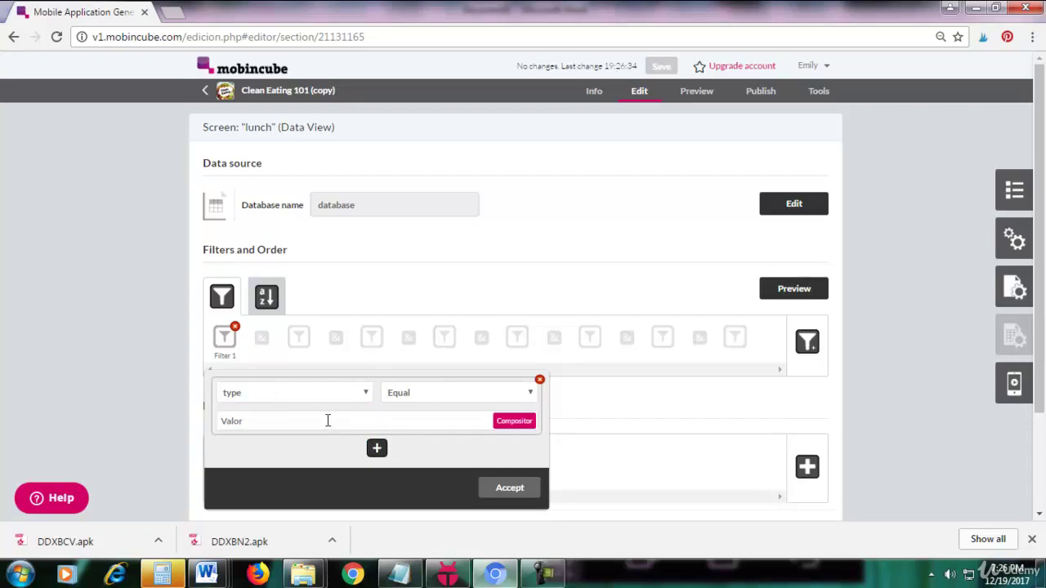
type("lunch")
left_click(509, 488)
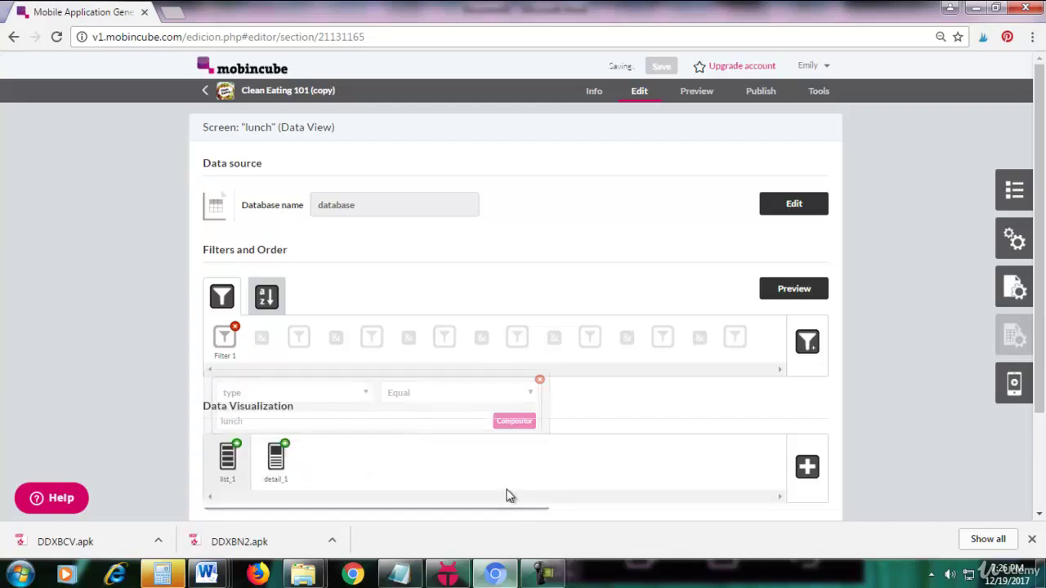
left_click(539, 572)
left_click(973, 516)
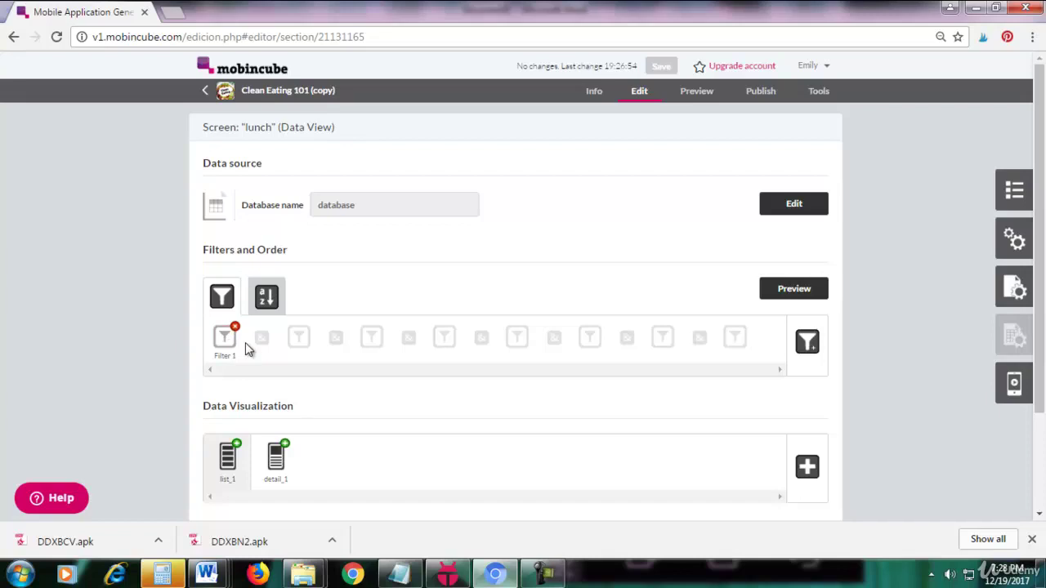
Open the snacks screen for editing from the list of app screens.
left_click(1014, 190)
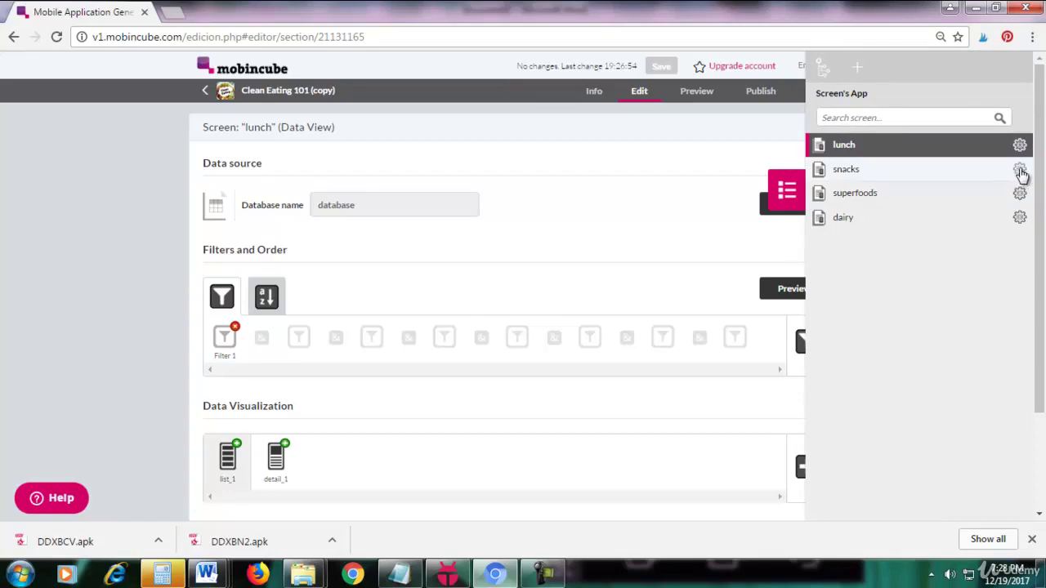
left_click(1022, 171)
left_click(883, 150)
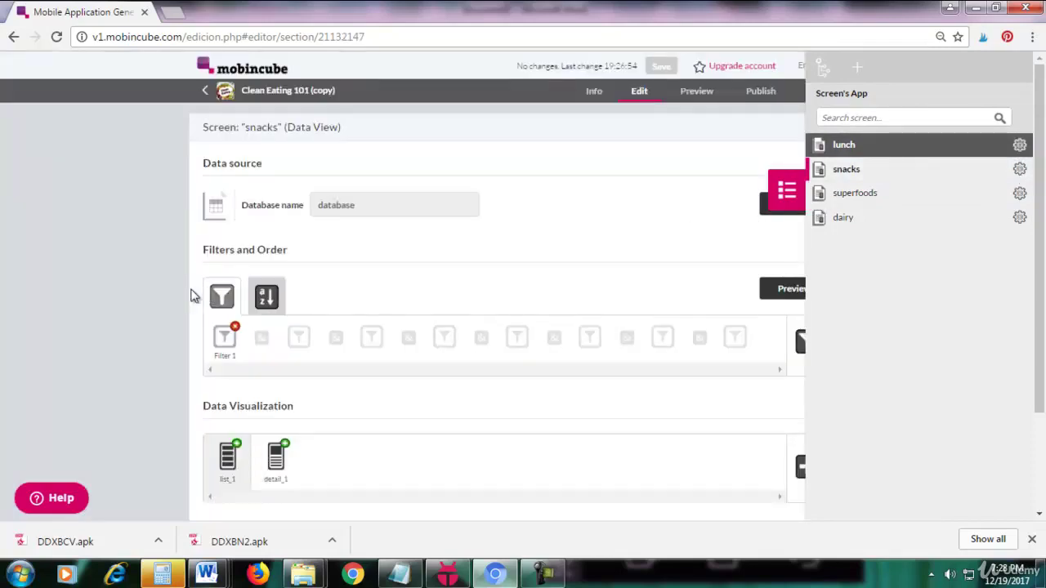
left_click(149, 301)
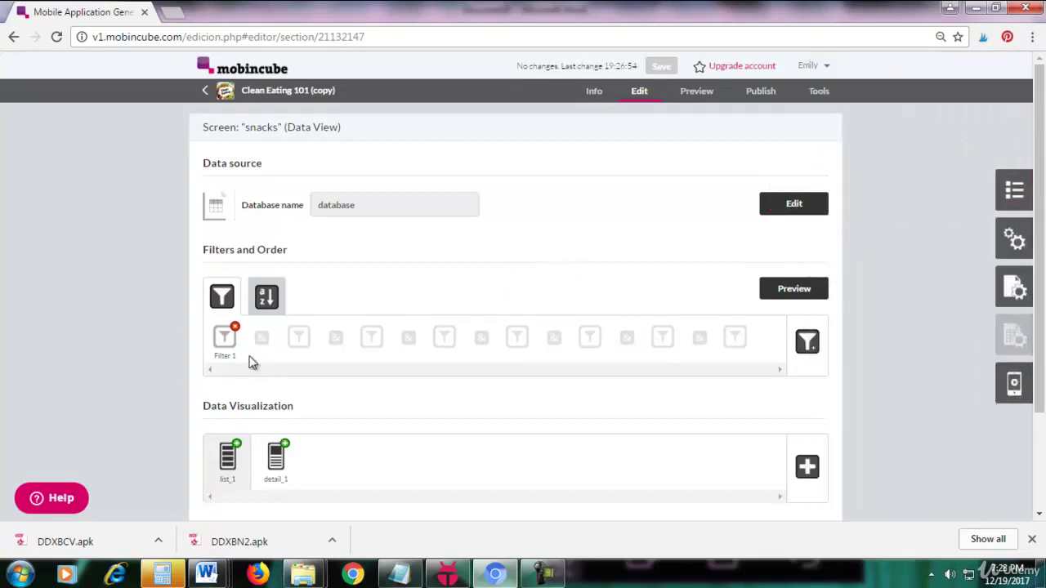
Set the value of the type condition in the snacks screen's filter to "snacks".
left_click(222, 342)
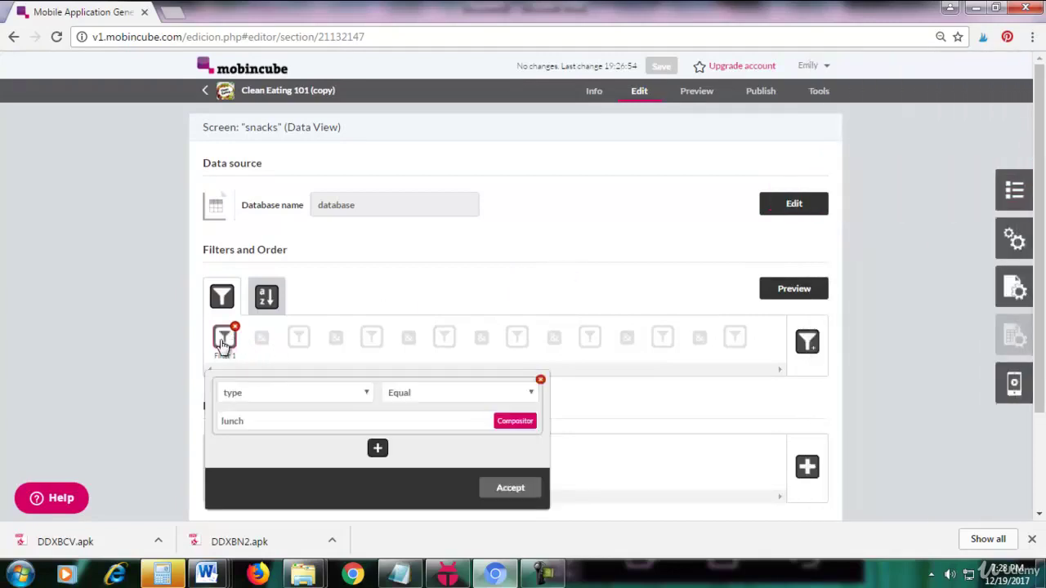
scroll(192, 338, "down", 2)
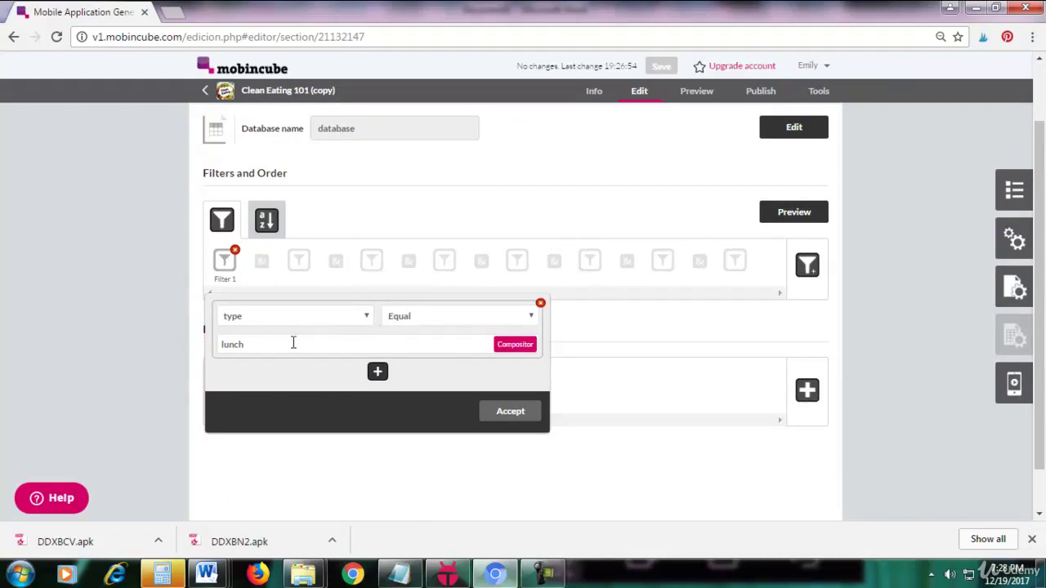
double_click(293, 344)
type("snacks")
left_click(500, 414)
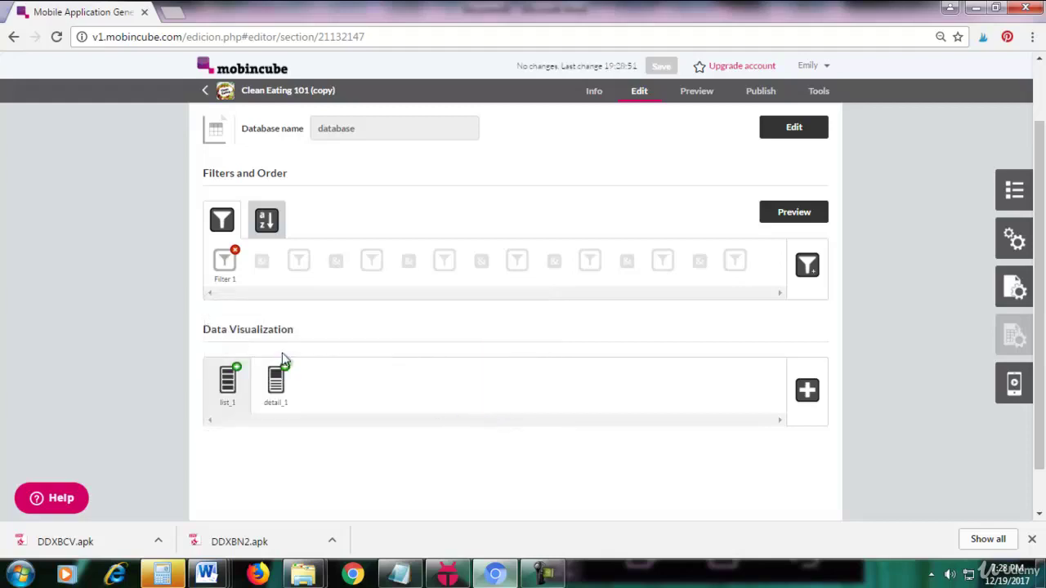
Reopen the snacks screen's filter, check the value of its type condition, and close it.
left_click(223, 274)
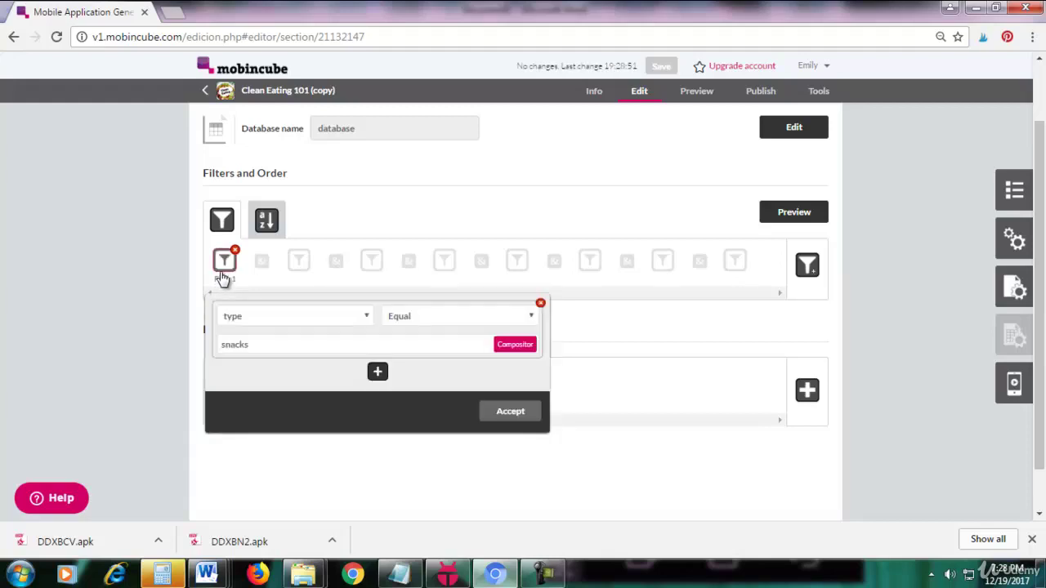
double_click(262, 350)
left_click(263, 349)
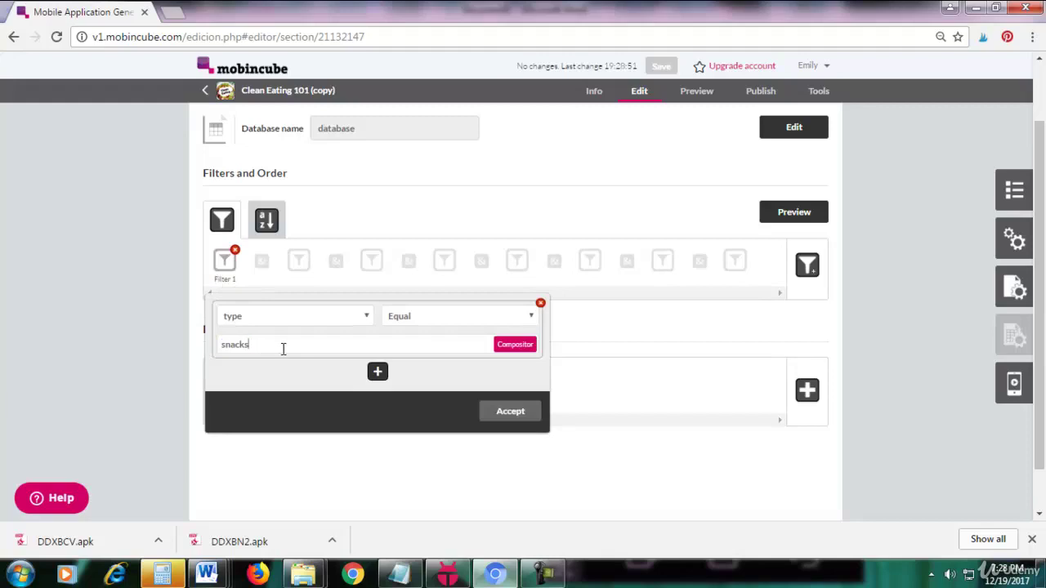
left_click_drag(282, 349, 152, 337)
left_click(510, 411)
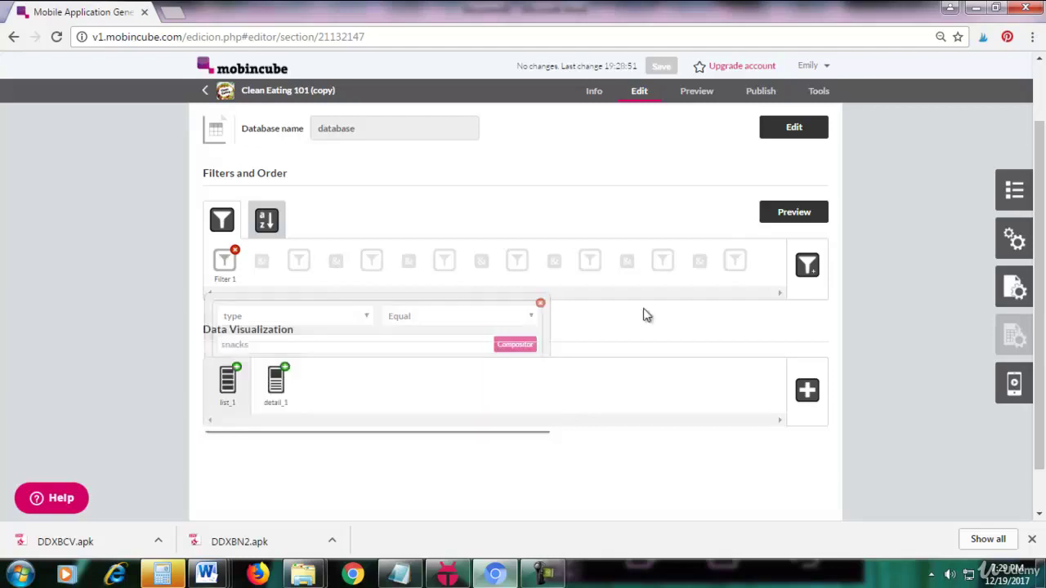
Open the database from the snacks screen, examine the type column of the records, and close it.
scroll(637, 302, "up", 2)
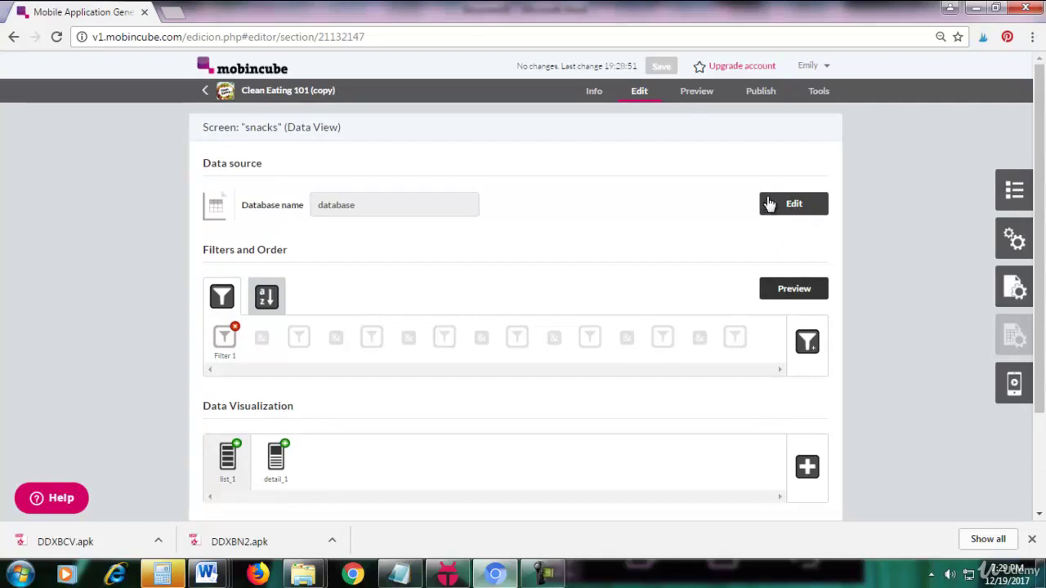
left_click(768, 203)
scroll(856, 215, "up", 2)
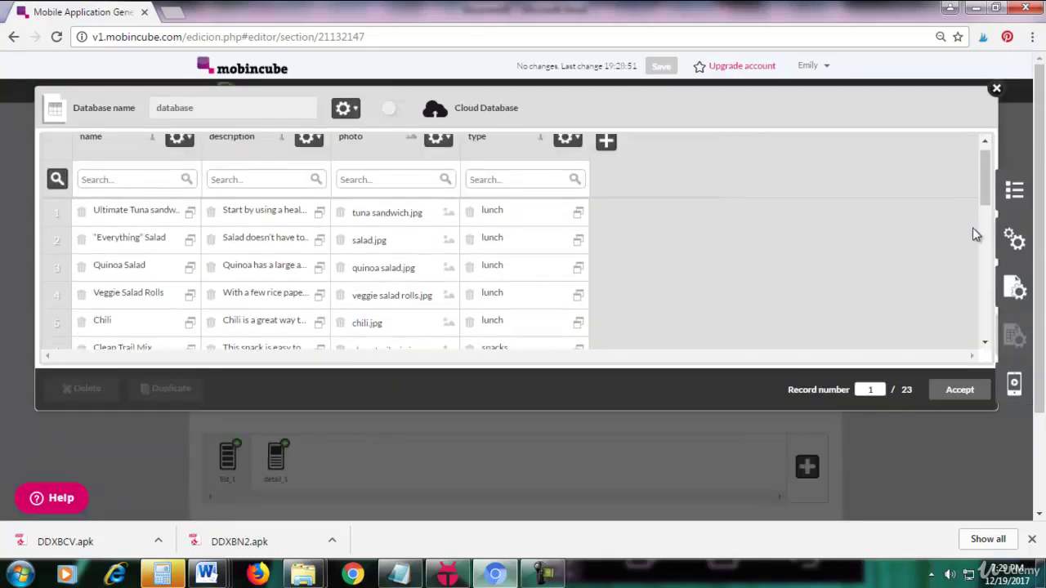
left_click_drag(472, 149, 494, 151)
left_click(490, 157)
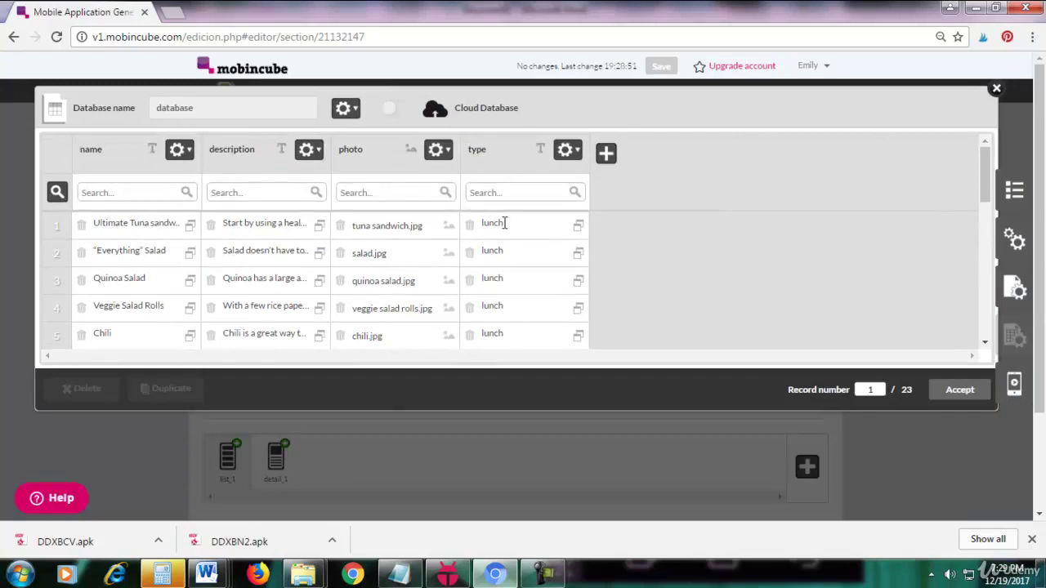
scroll(985, 216, "down", 3)
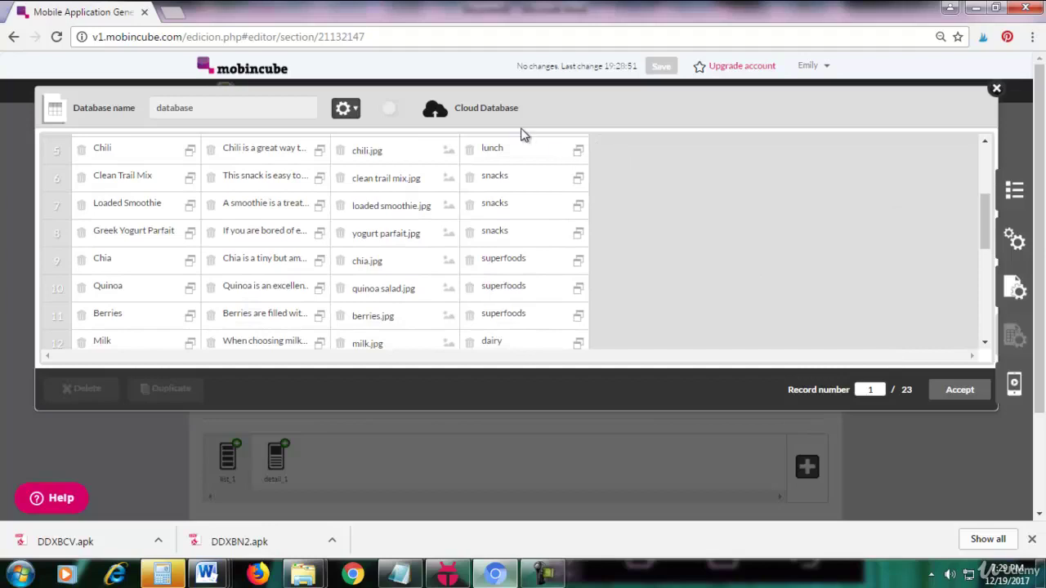
scroll(523, 273, "up", 3)
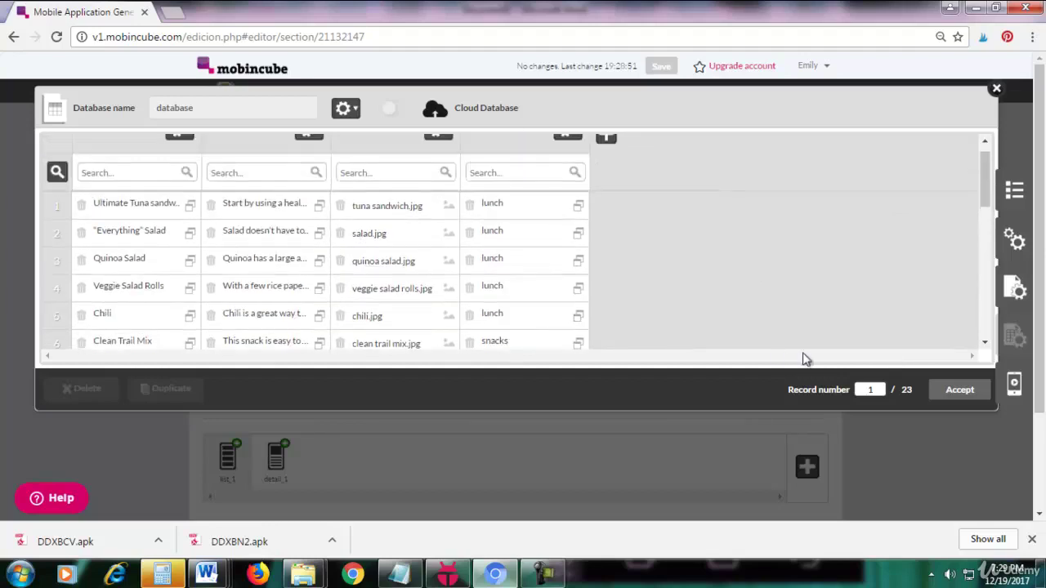
left_click(956, 387)
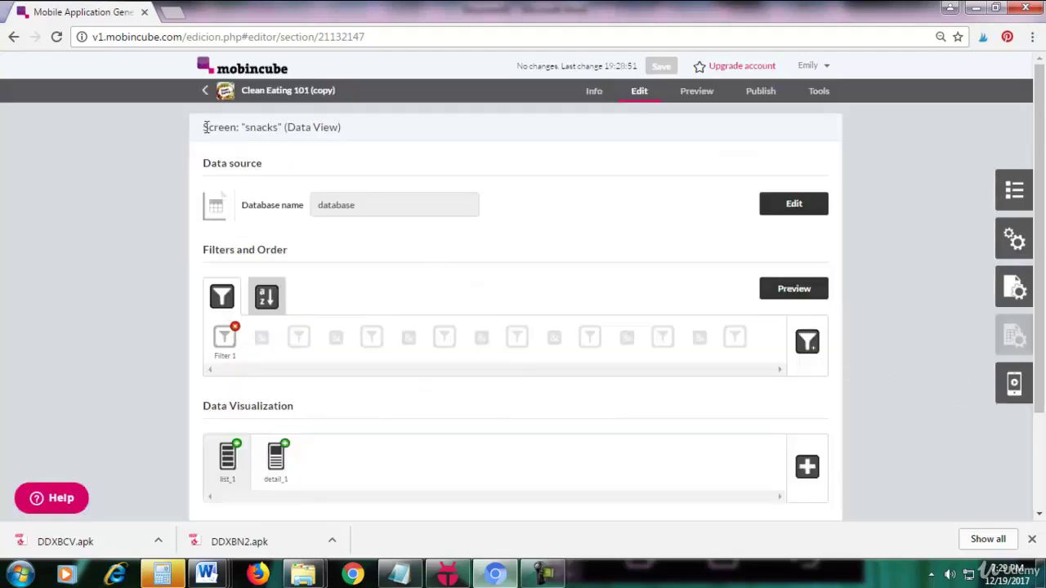
left_click_drag(205, 129, 303, 128)
left_click(239, 126)
left_click_drag(201, 131, 334, 126)
left_click(334, 126)
Open the superfoods screen for editing from the list of app screens.
left_click(1009, 186)
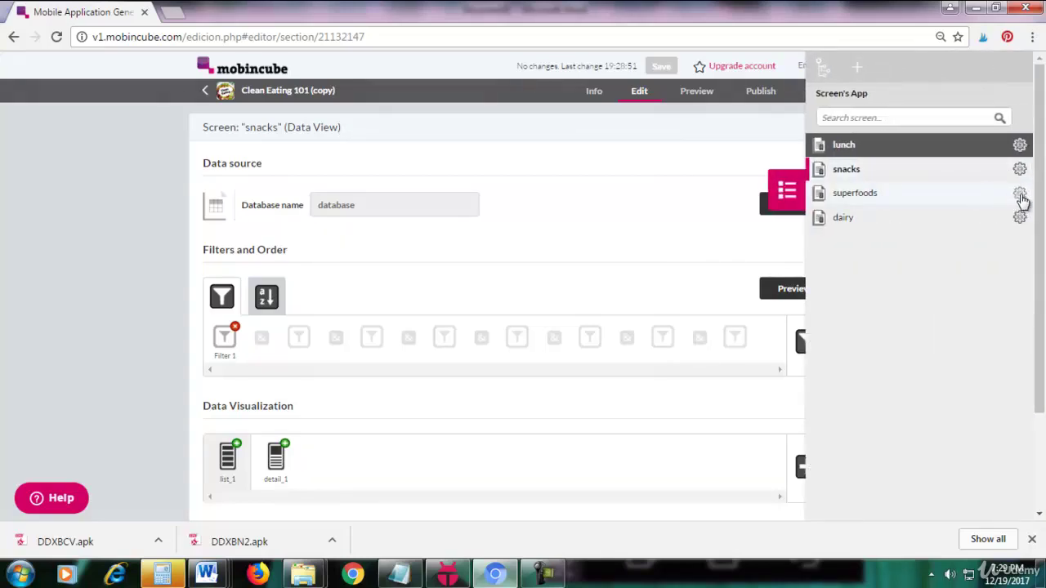
left_click(1020, 173)
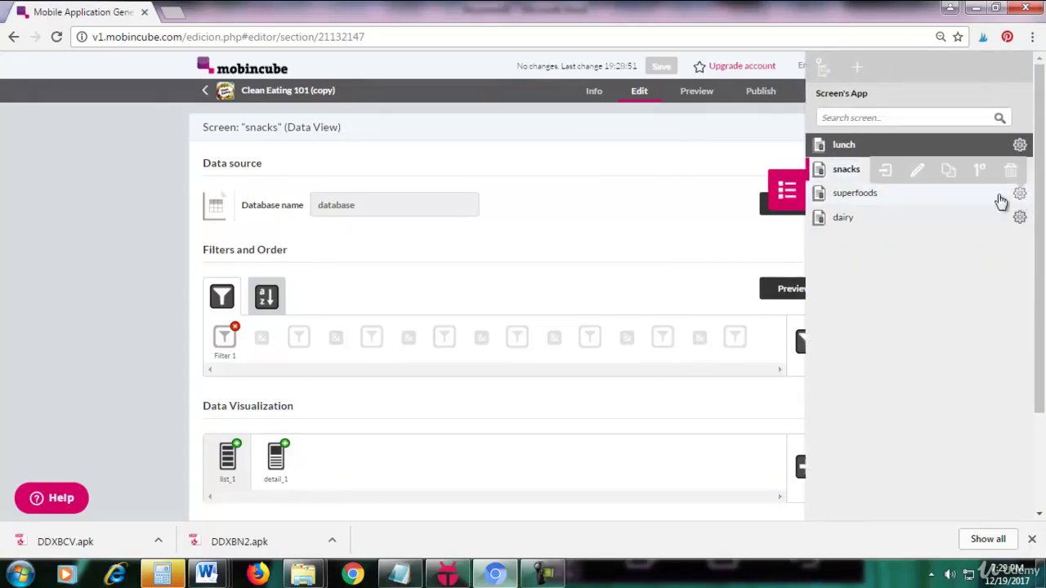
left_click(889, 180)
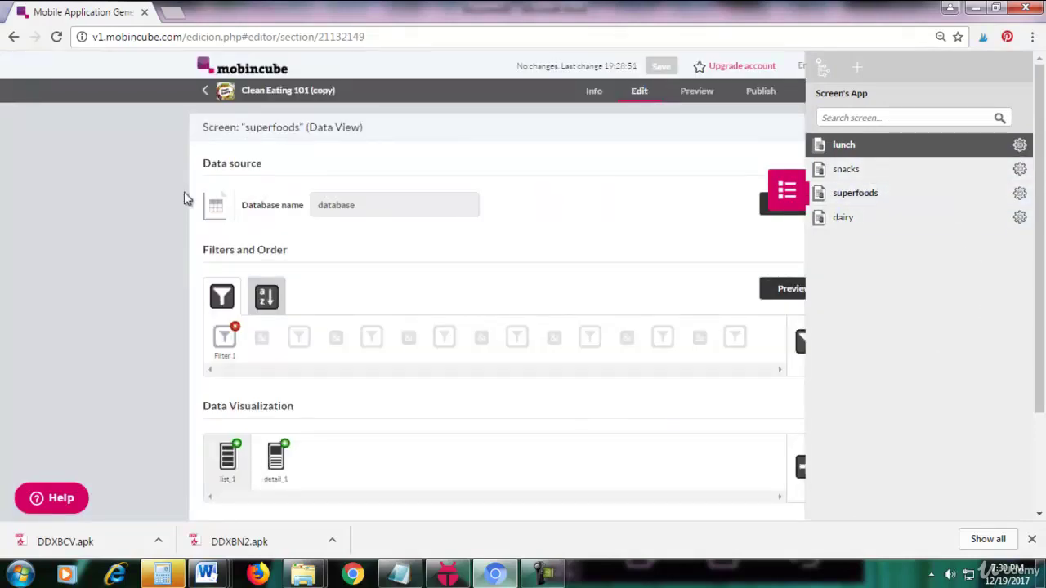
Set the value of the type condition in the superfoods screen's filter to "superfoods".
left_click(226, 342)
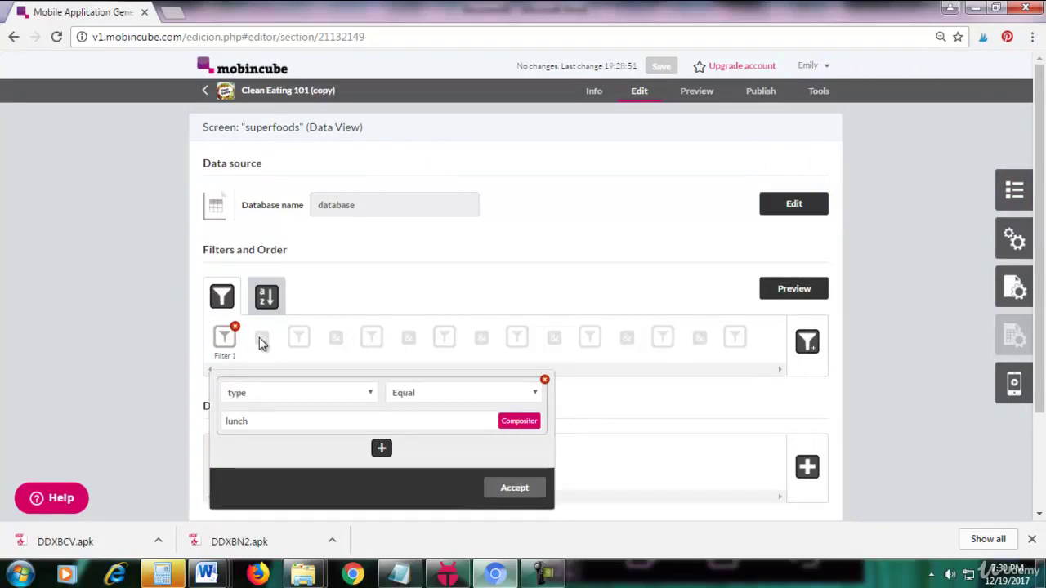
double_click(259, 421)
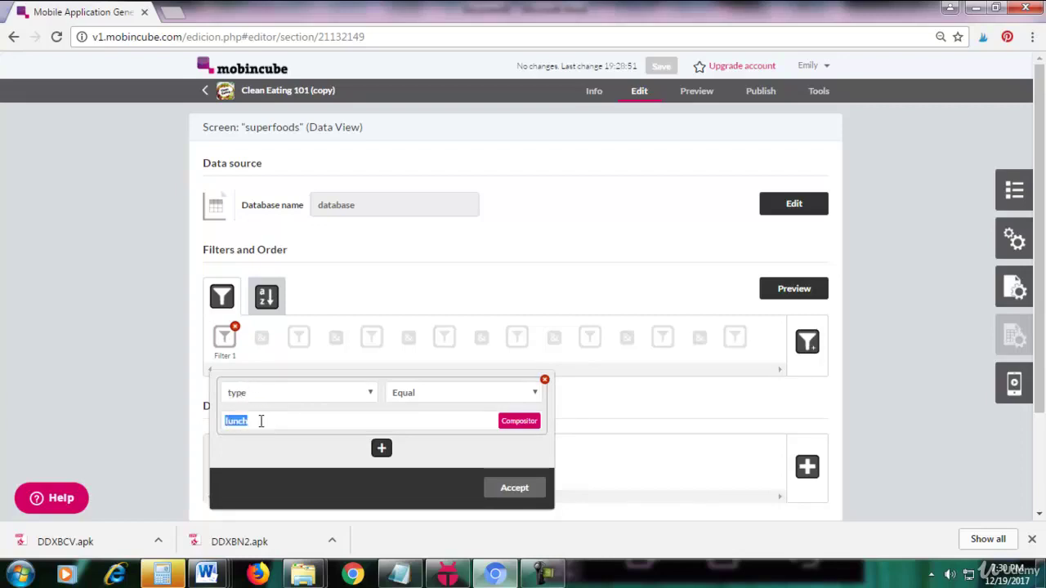
type("superfoods")
left_click(488, 488)
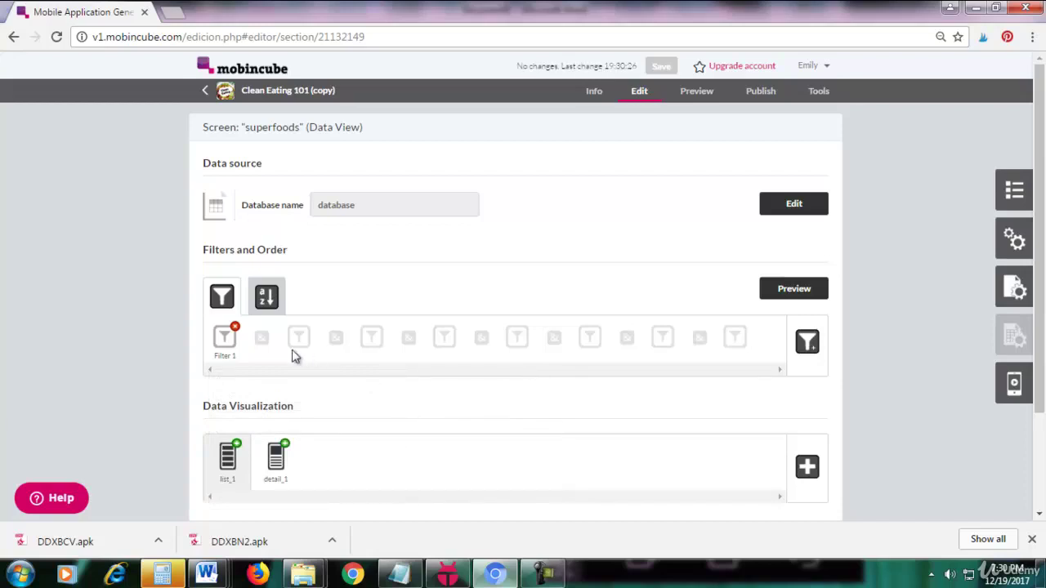
Delete the superfoods screen's existing filter and add a new filter containing one empty condition.
left_click(234, 327)
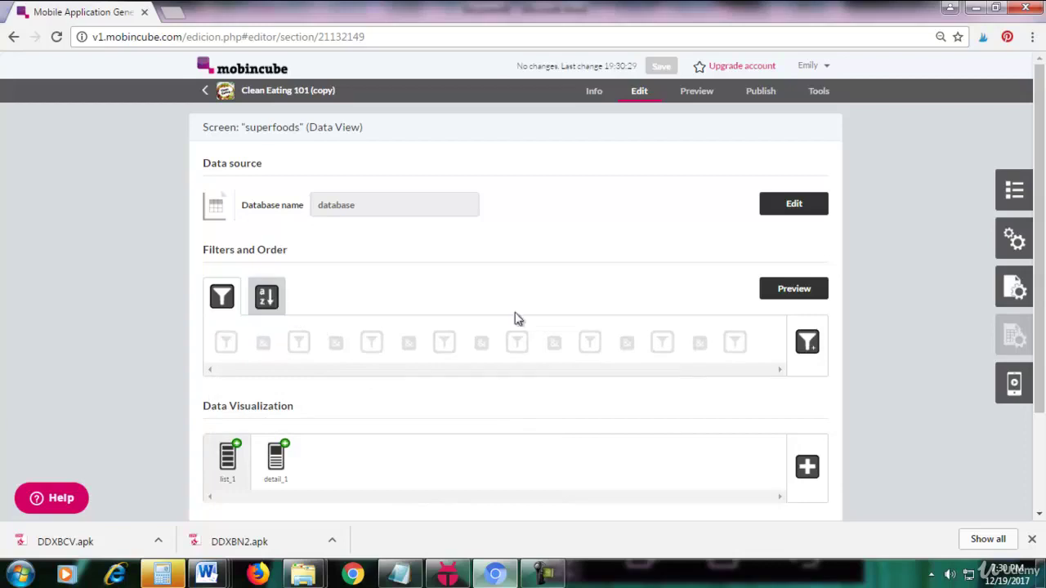
left_click(809, 343)
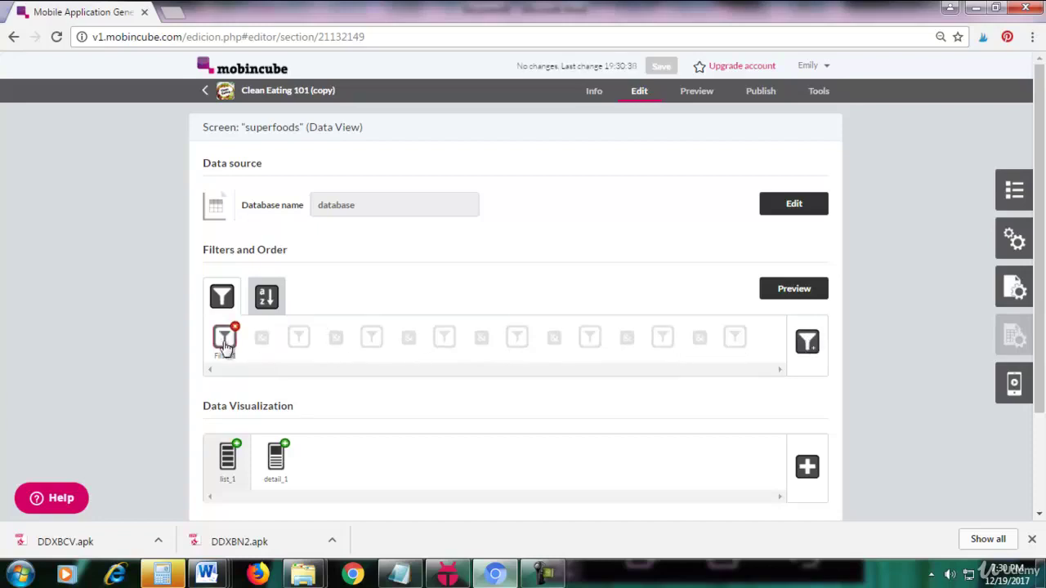
left_click(225, 337)
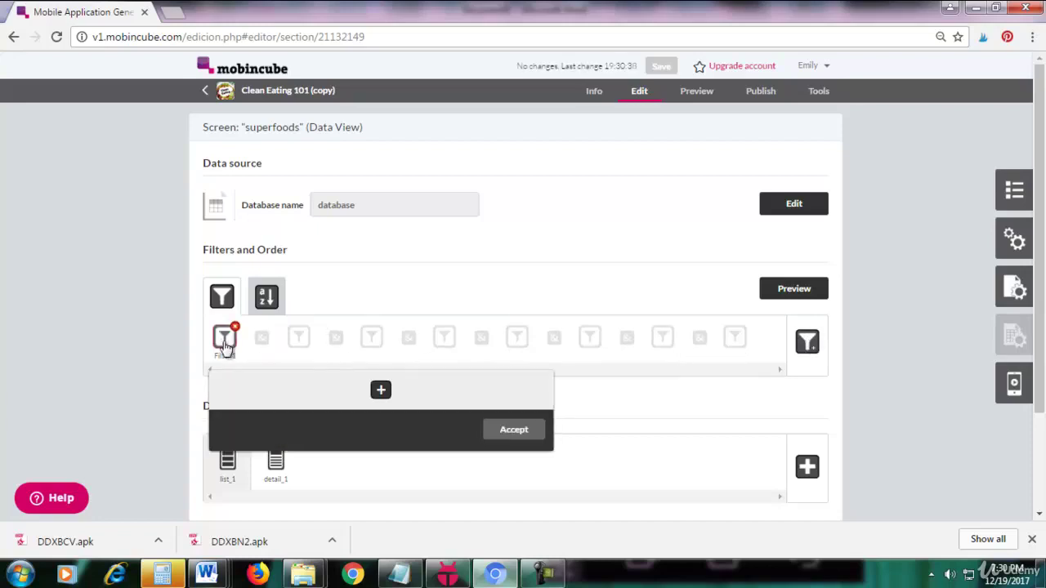
left_click(382, 392)
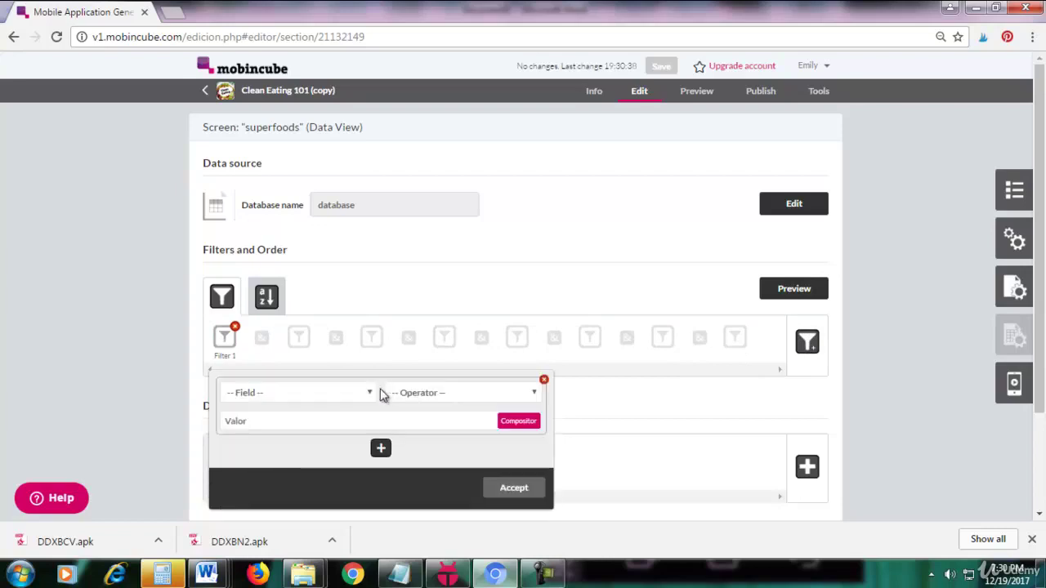
Define the new filter's condition on the superfoods screen as type Equal "superfoods" and accept it.
left_click(293, 395)
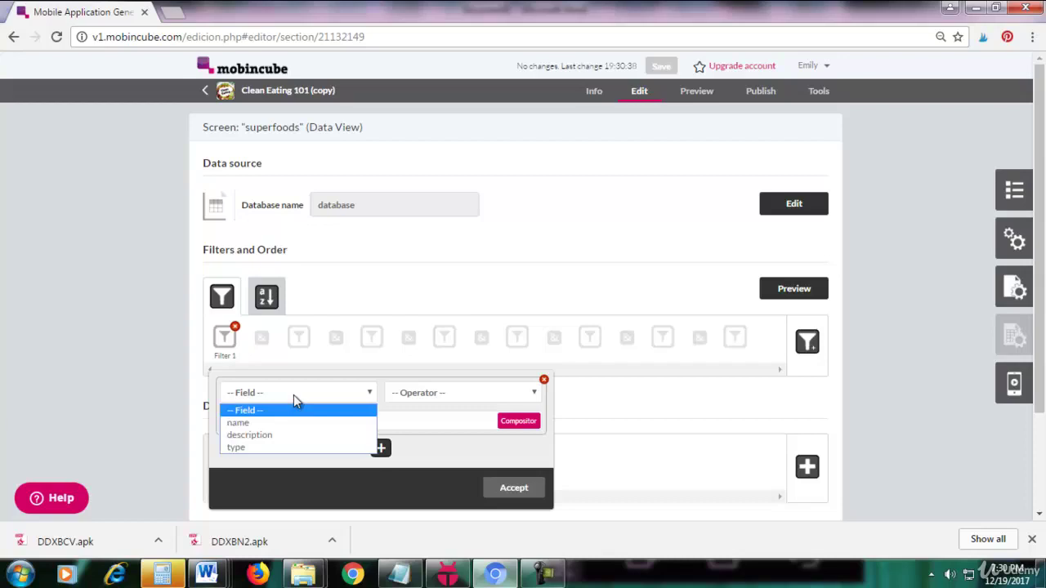
left_click(244, 445)
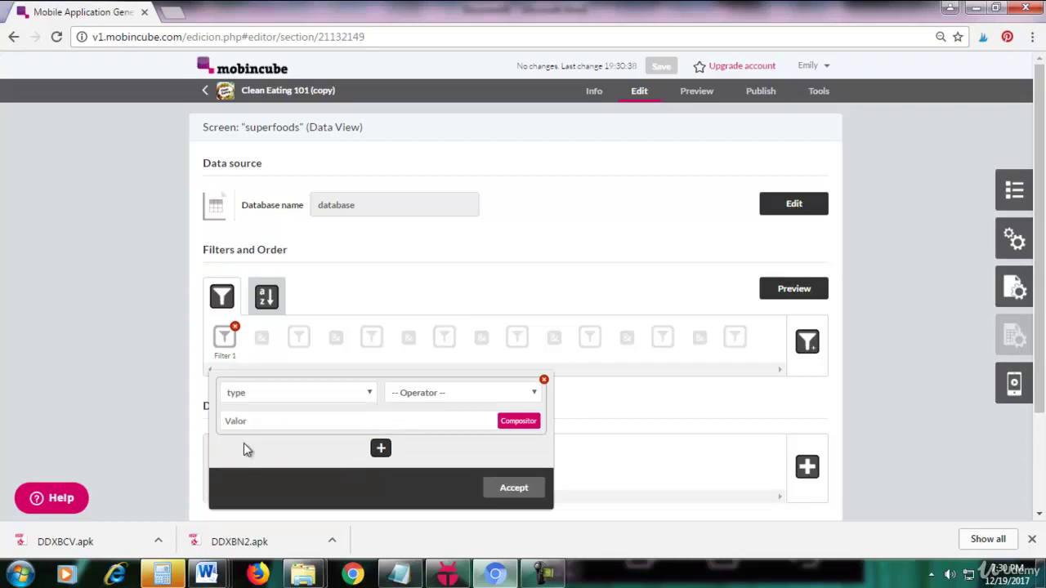
left_click(422, 399)
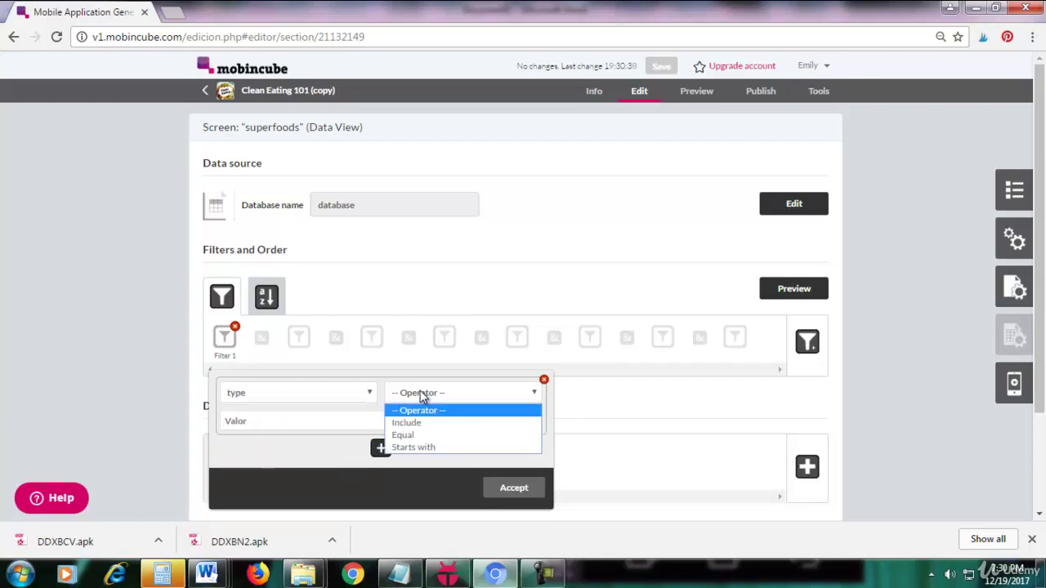
left_click(411, 441)
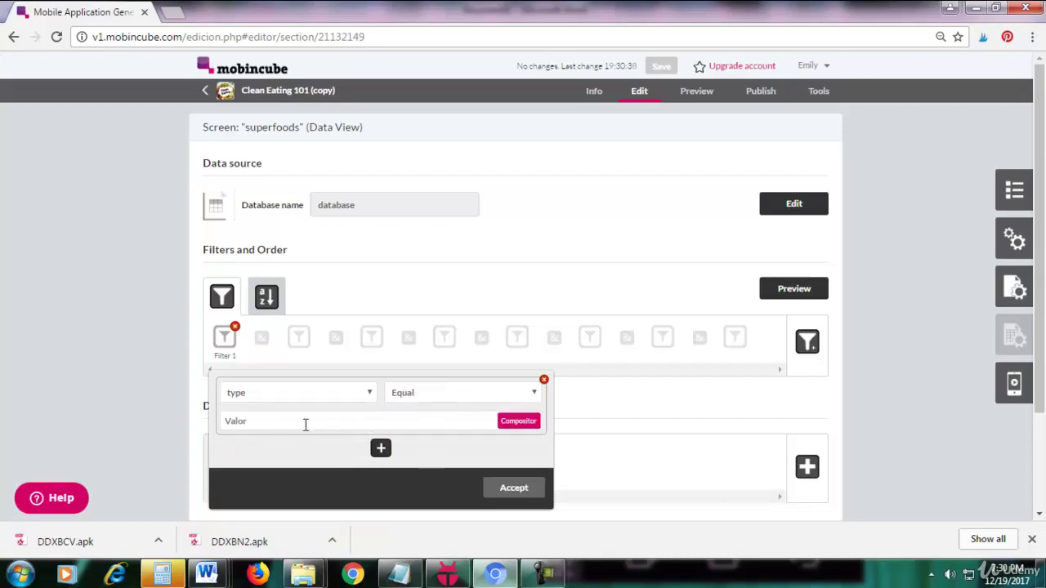
left_click(268, 422)
type("su")
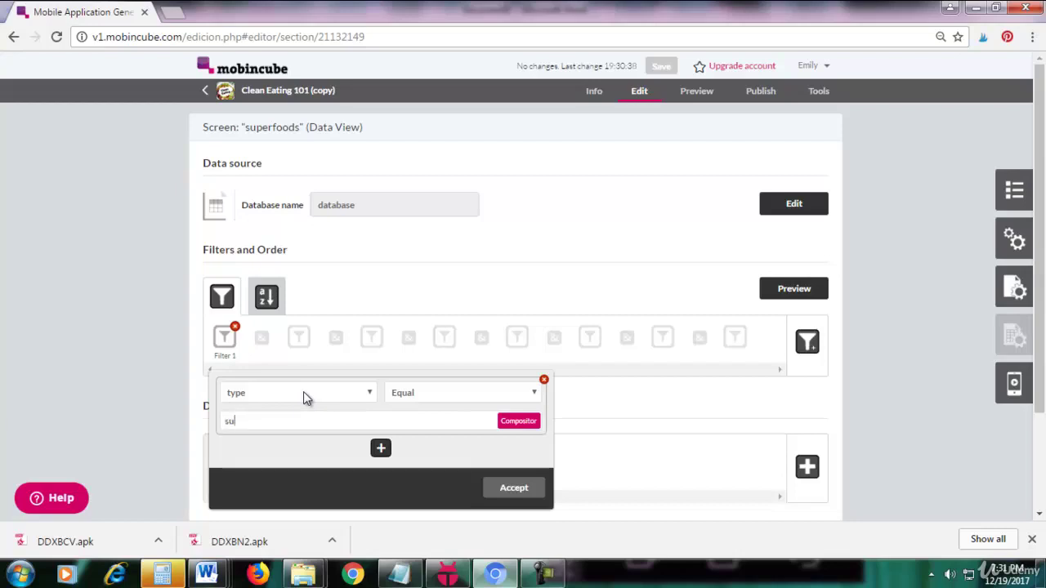
type("perfoods")
left_click(500, 493)
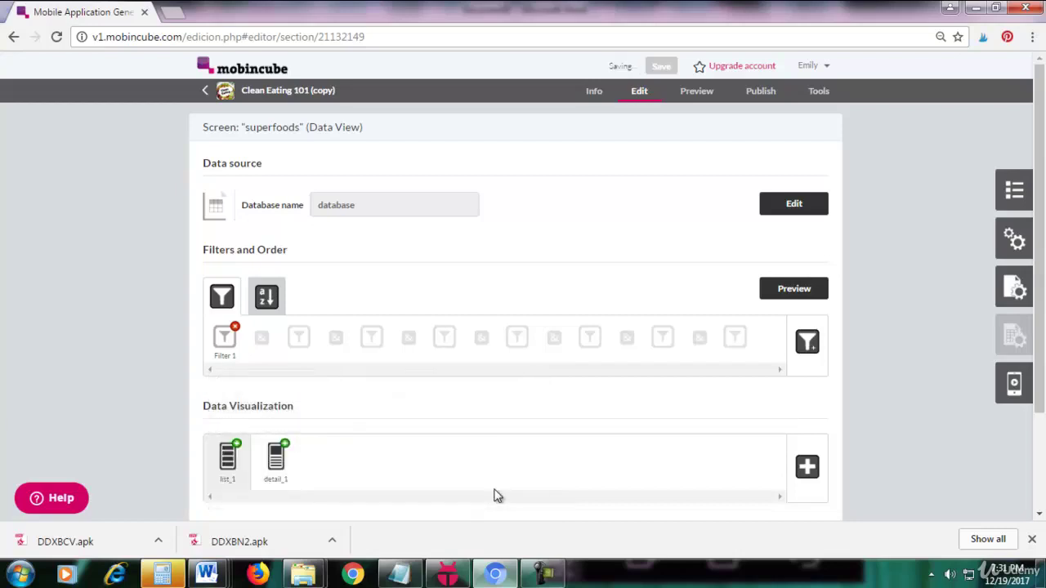
Open the dairy screen for editing from the list of app screens.
left_click(1003, 202)
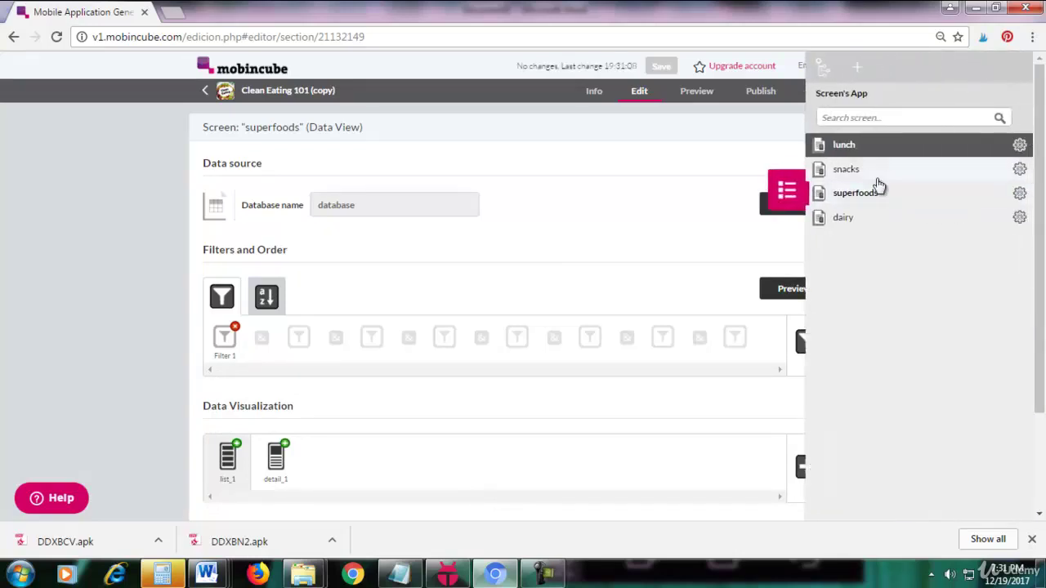
left_click(1019, 218)
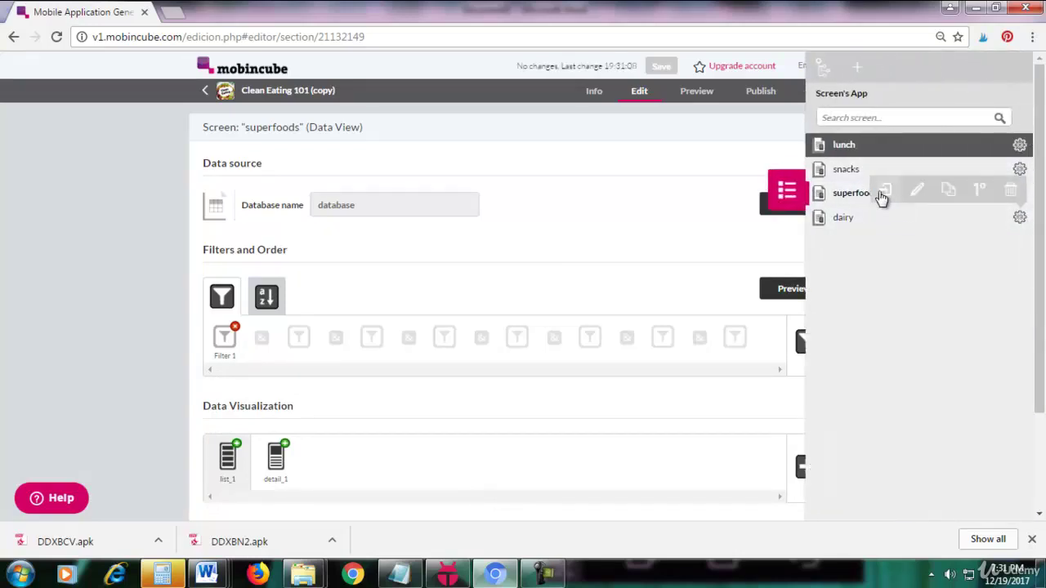
left_click(882, 192)
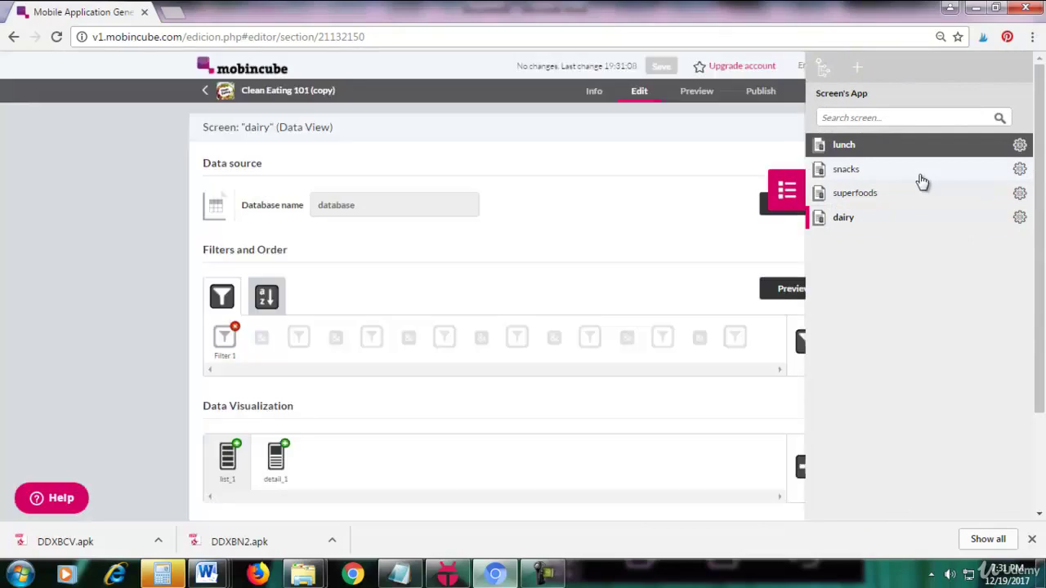
left_click(581, 266)
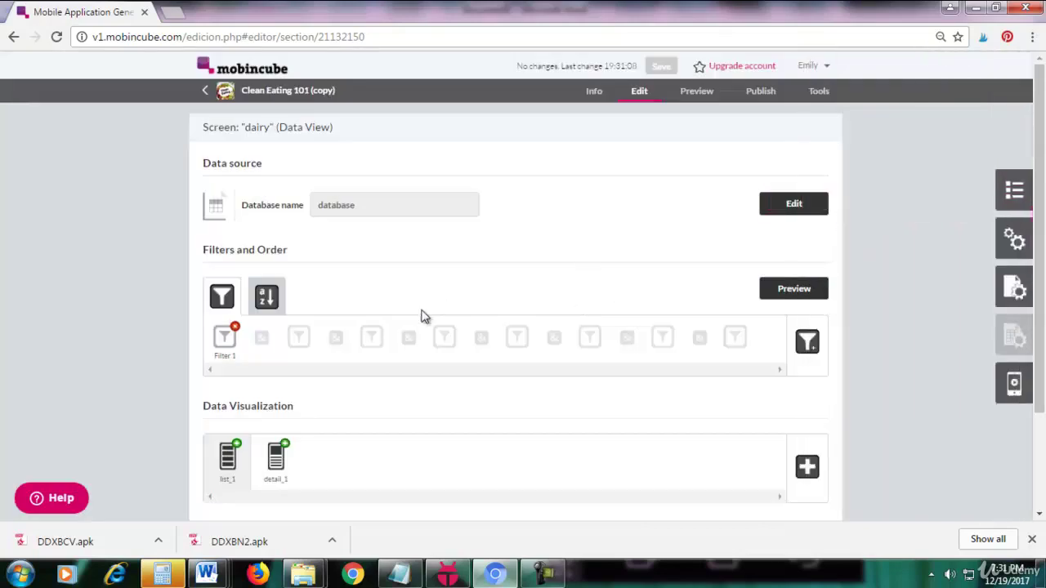
Set the value of the type condition in the dairy screen's filter to "dairy".
left_click(225, 338)
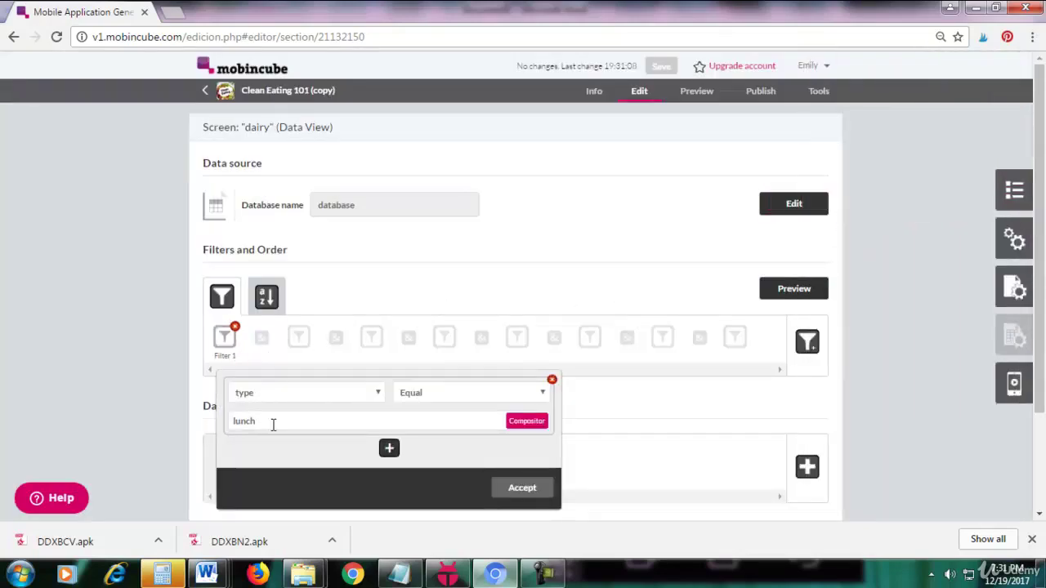
double_click(273, 424)
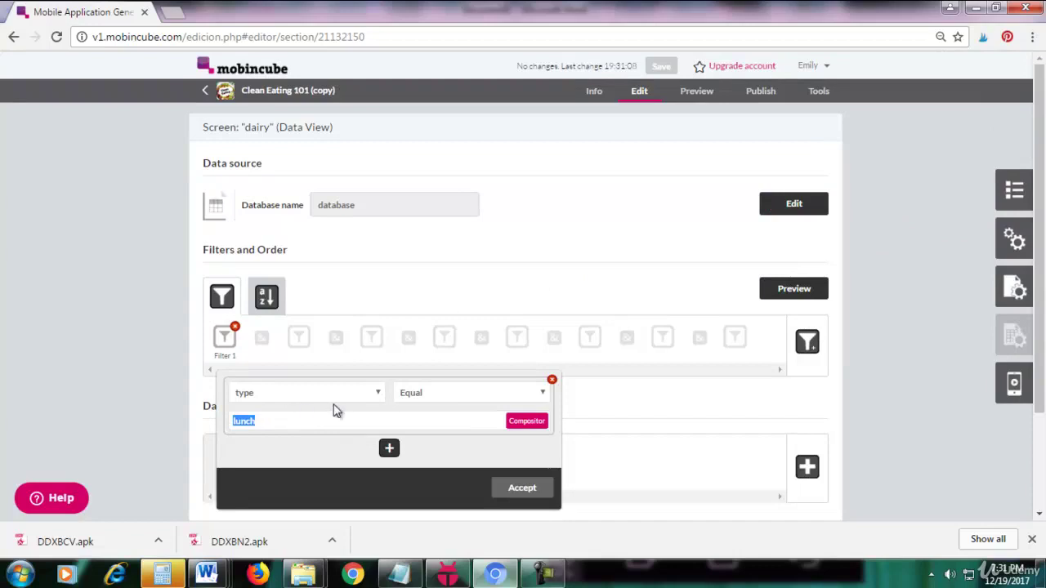
type("dairy")
left_click(506, 493)
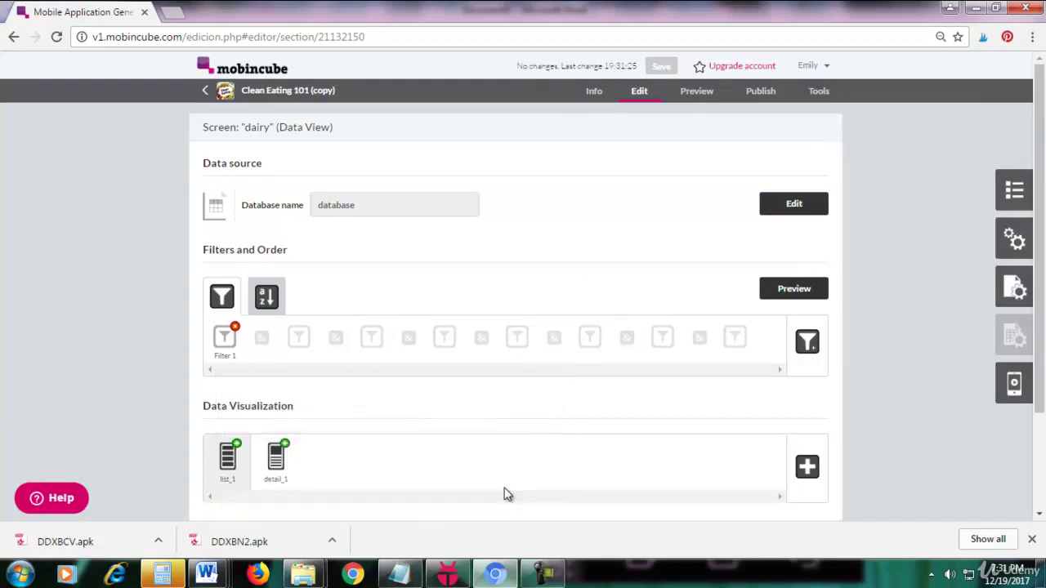
Switch to KOPLAYER, dismiss the advertisement, and examine the lunch and snacks lists of the running app.
left_click(448, 574)
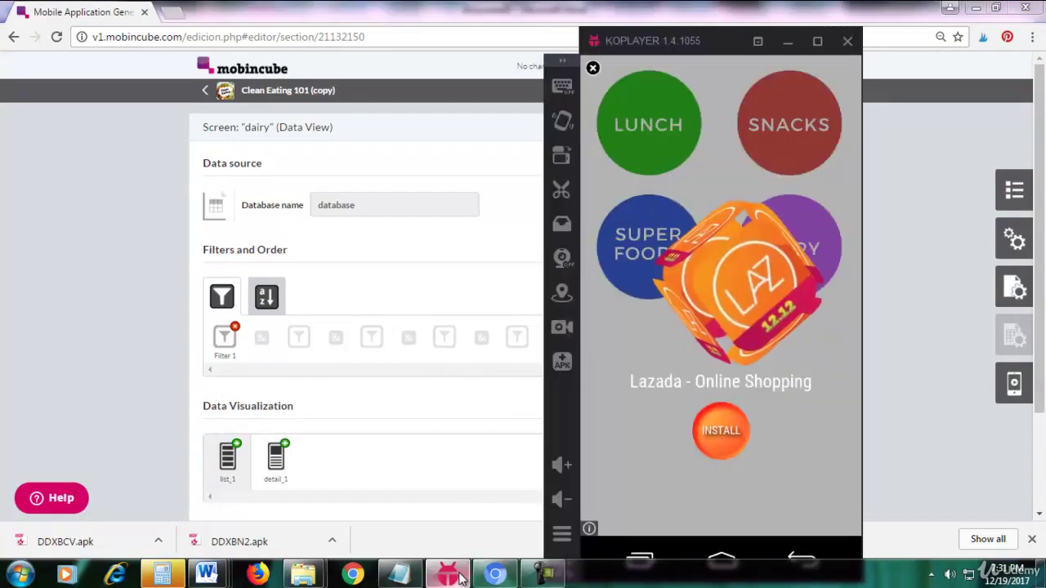
left_click(594, 69)
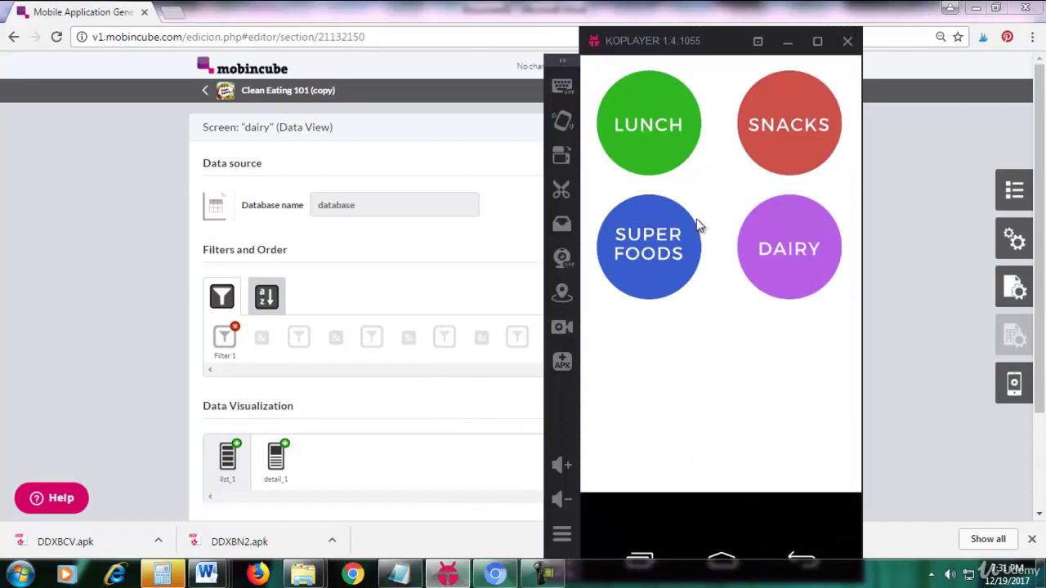
left_click(659, 143)
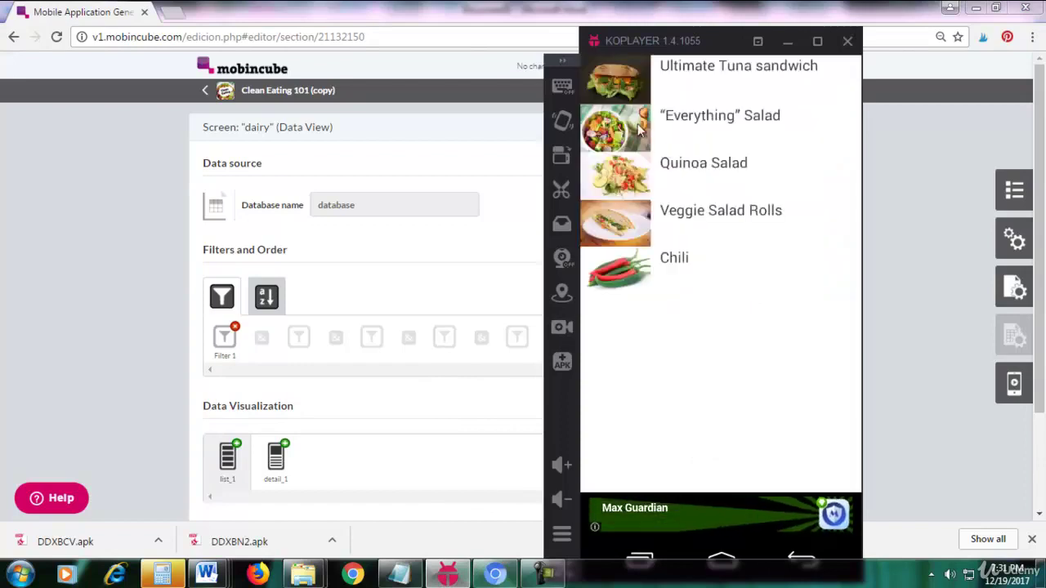
left_click(799, 559)
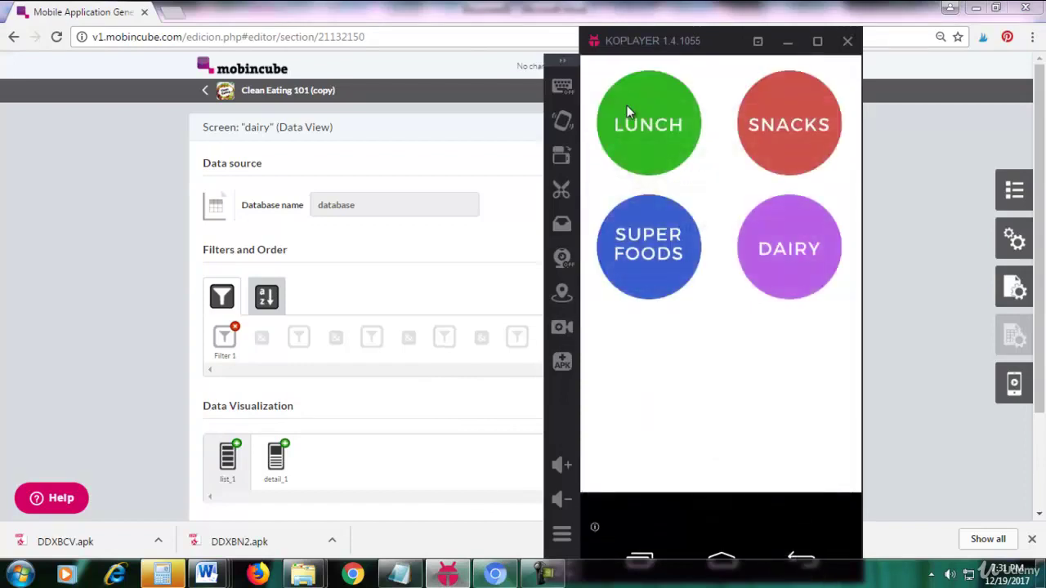
left_click_drag(686, 47, 706, 33)
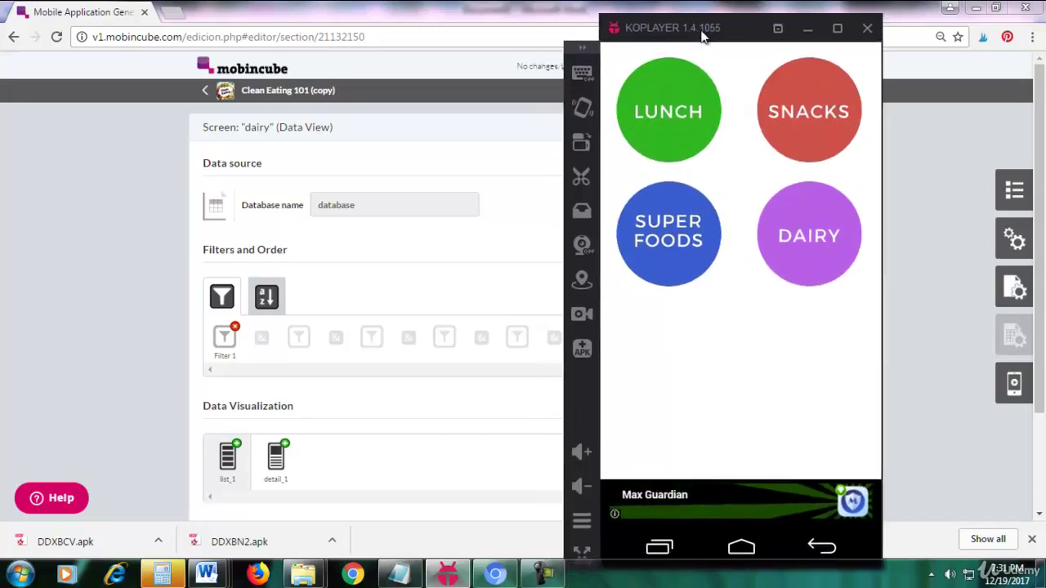
left_click(688, 122)
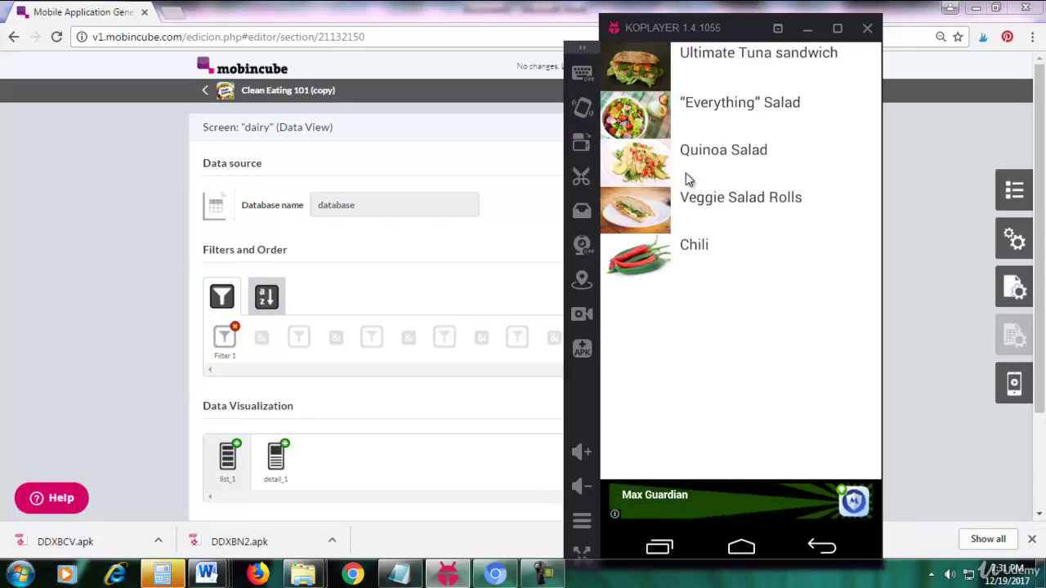
left_click(821, 546)
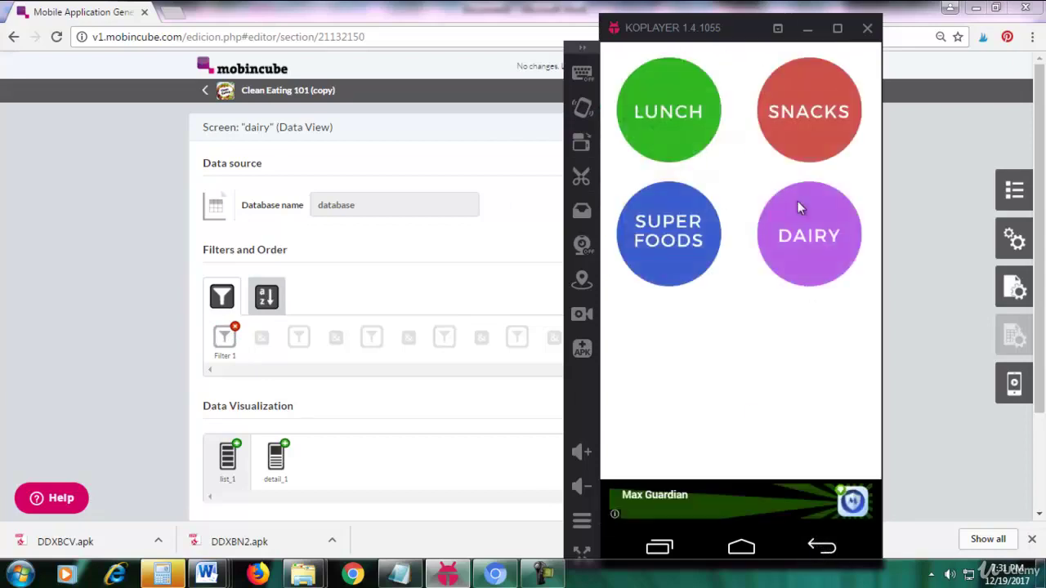
left_click(798, 119)
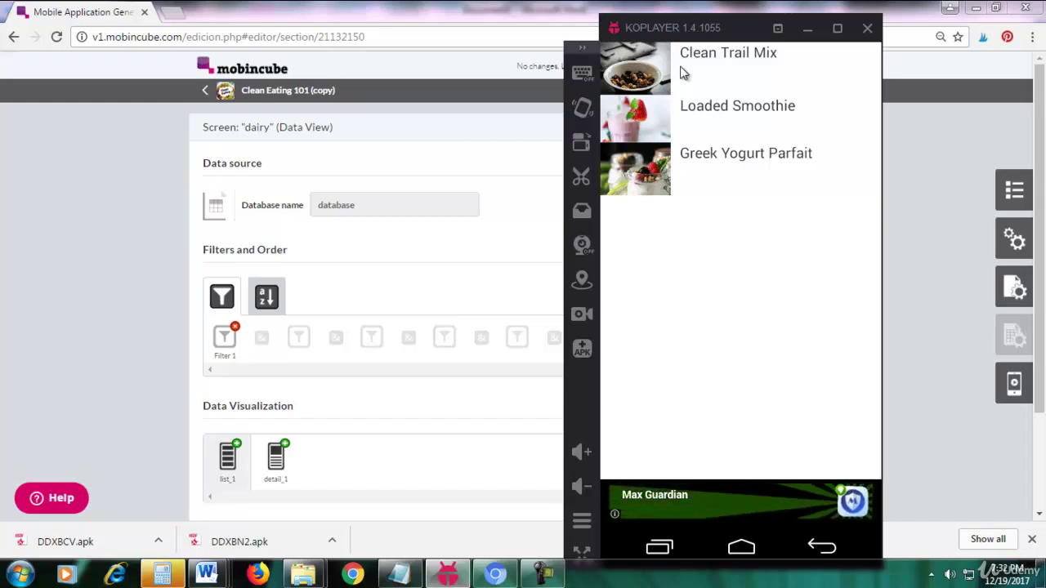
Return to the Mobincube editor, add a new app screen named "navigation", and open it for editing.
left_click(523, 172)
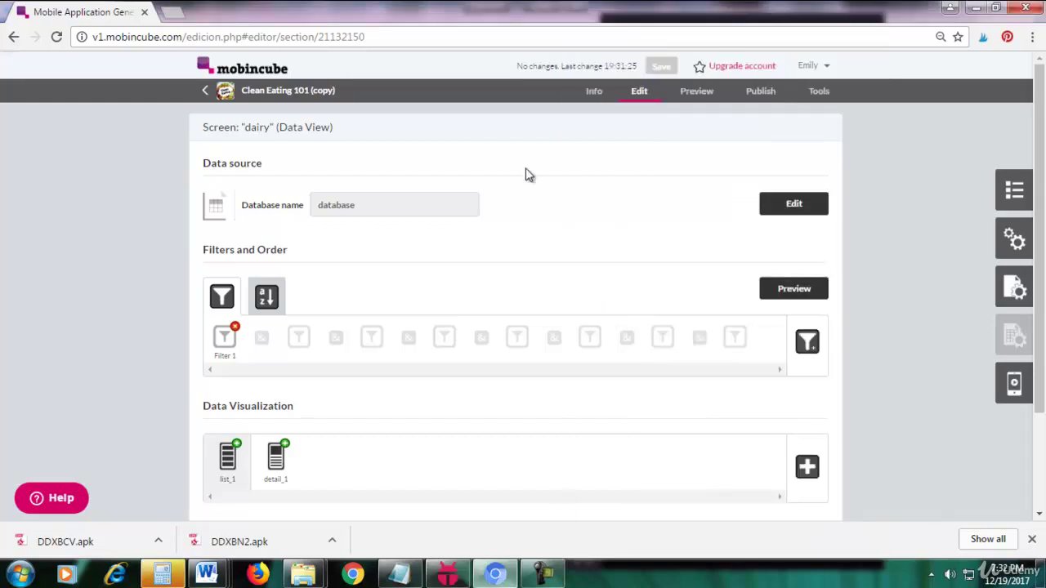
left_click(1011, 190)
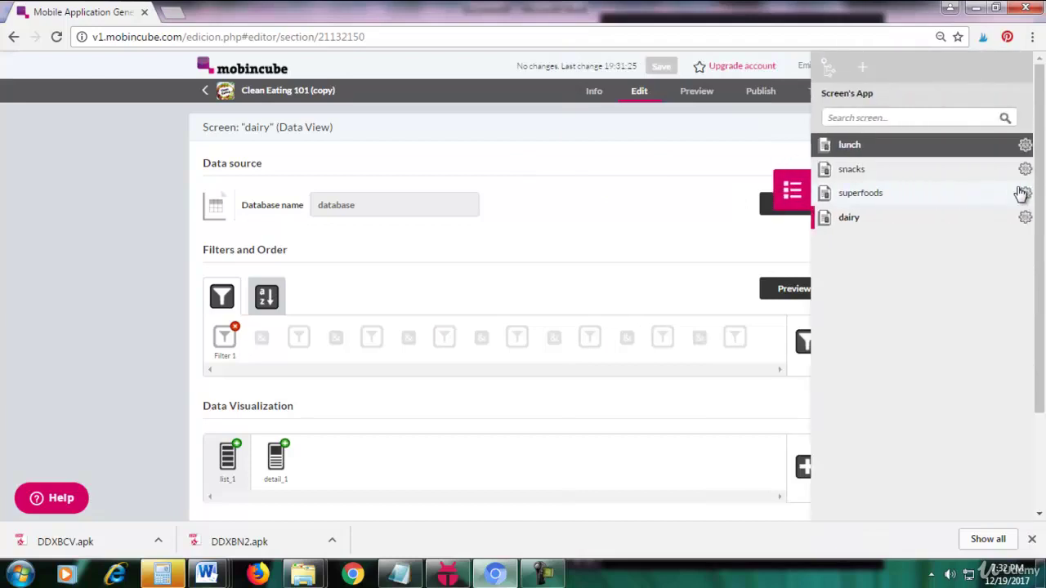
left_click(862, 75)
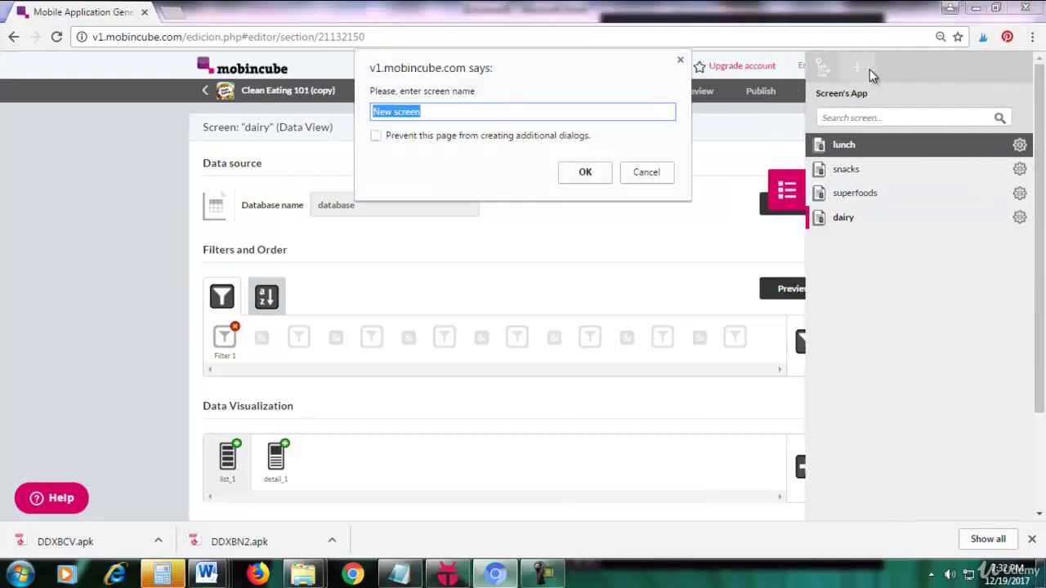
type("navigation")
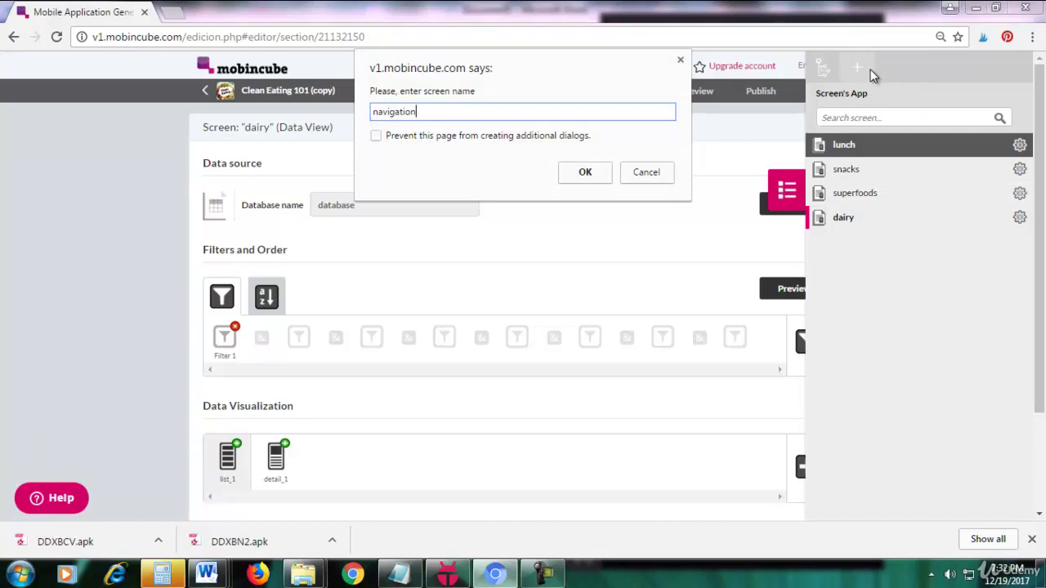
left_click(582, 174)
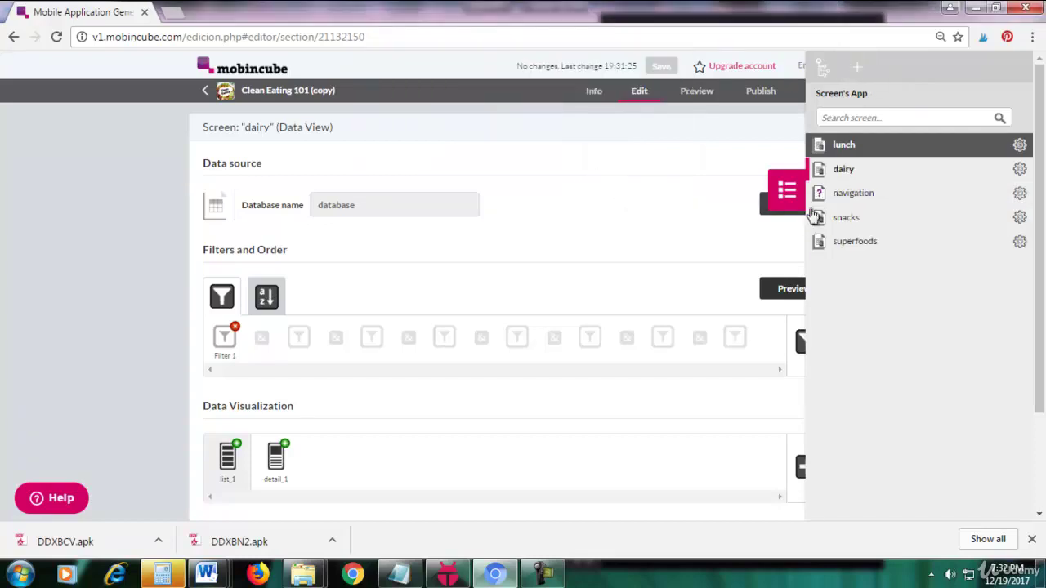
left_click(1019, 198)
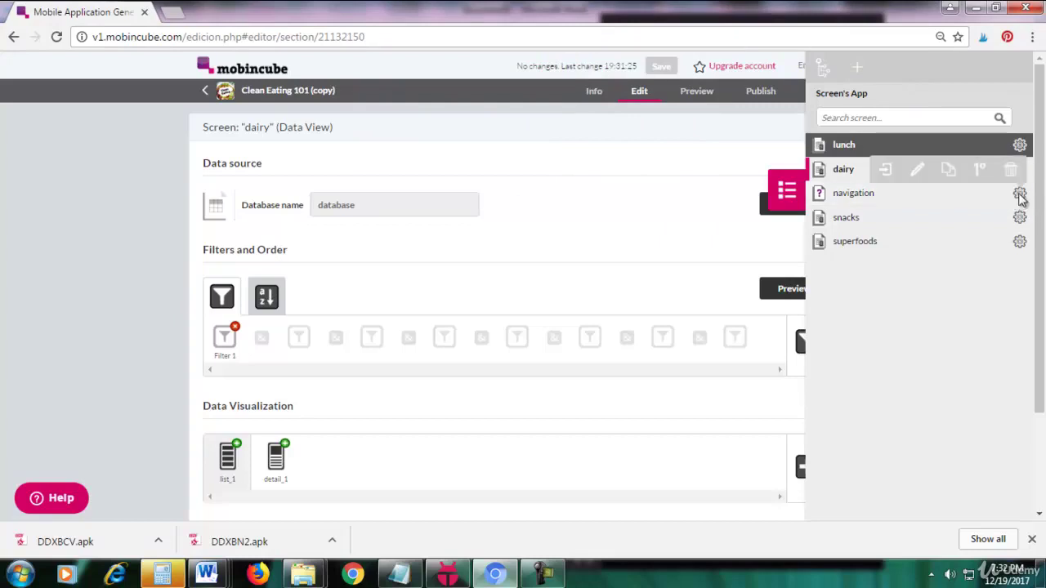
left_click(882, 175)
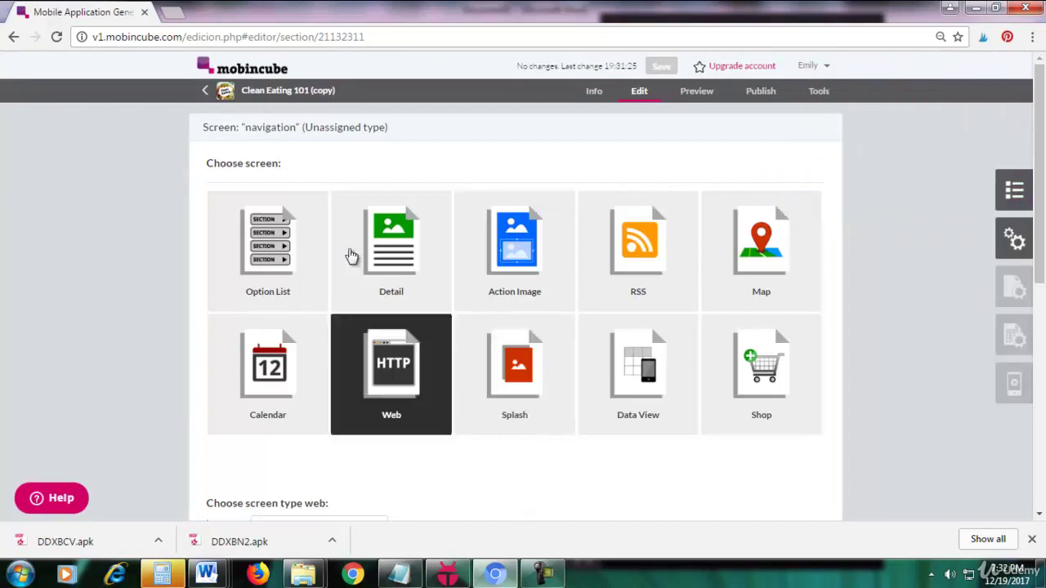
Assign the Detail screen type to the navigation screen.
left_click(399, 239)
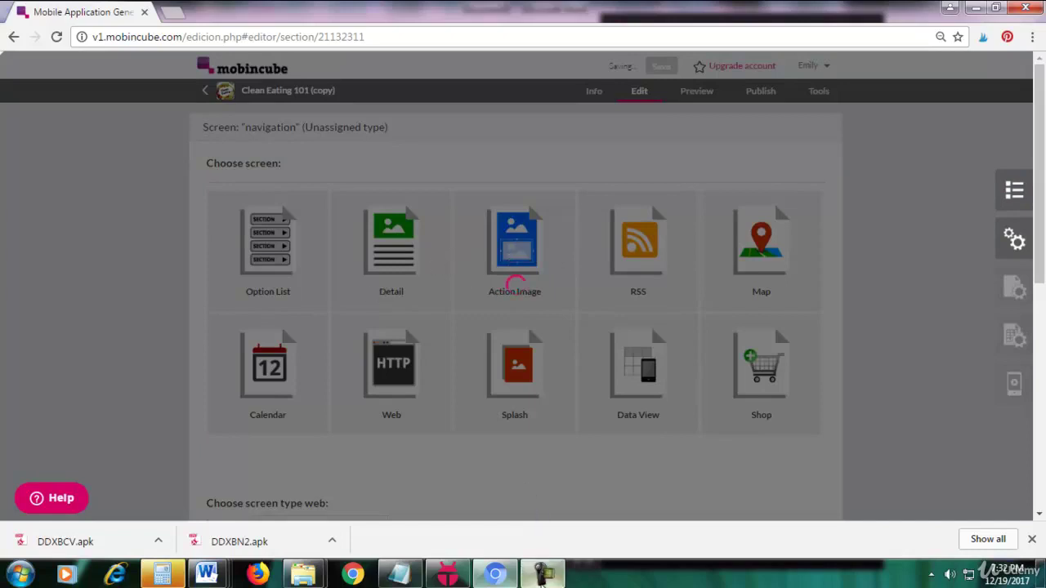
left_click(543, 574)
left_click(973, 497)
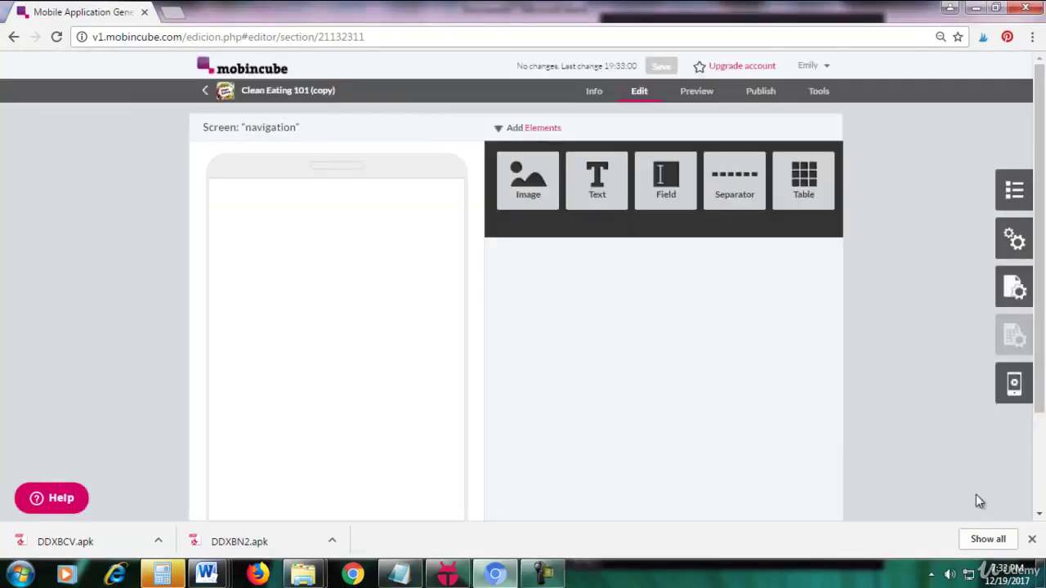
Add two separators with the No line style to the navigation screen, and place a two-cell table below them.
left_click(734, 178)
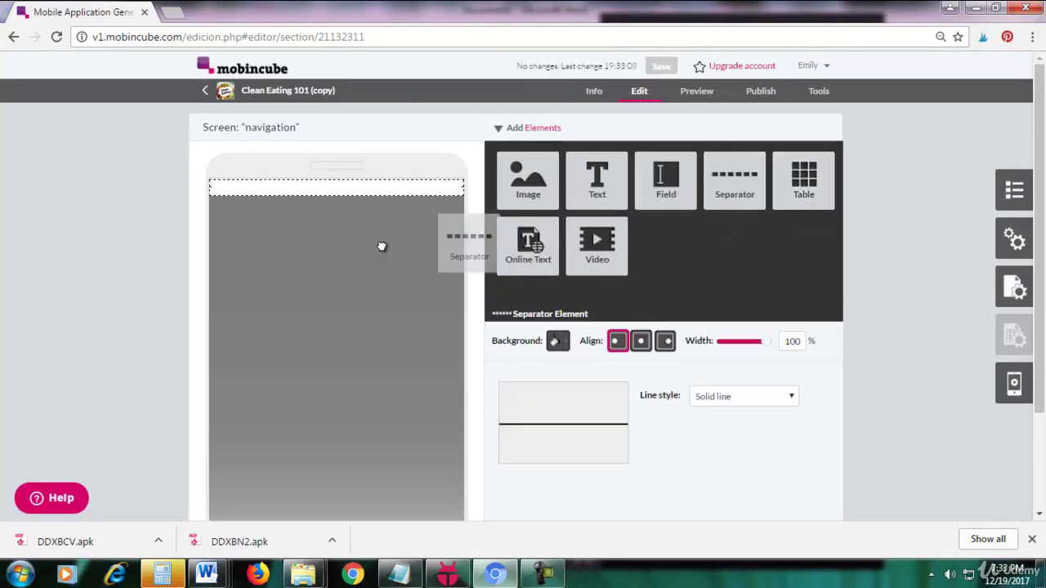
mouse_move(340, 196)
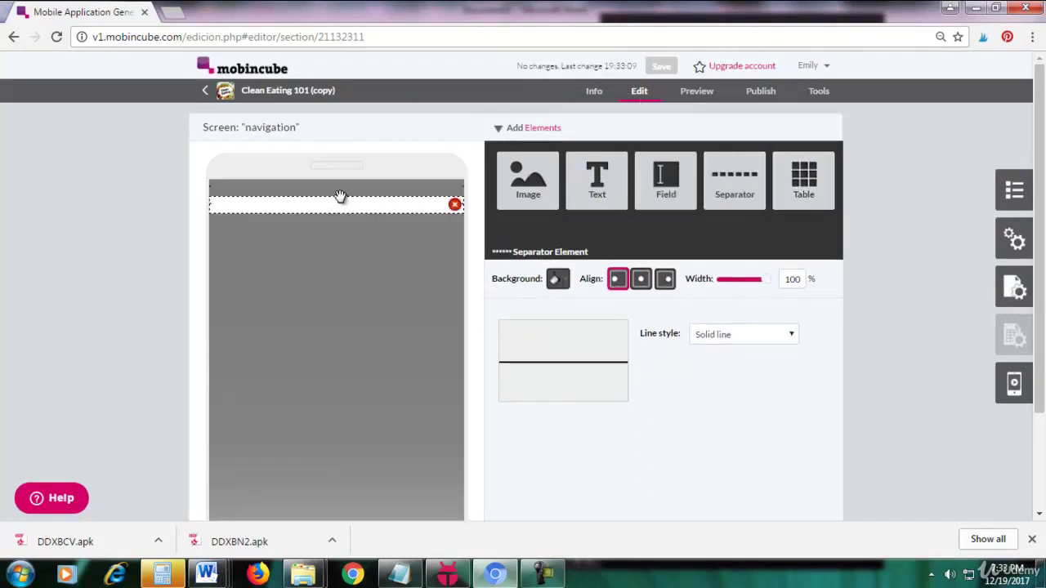
left_click(789, 335)
left_click(752, 353)
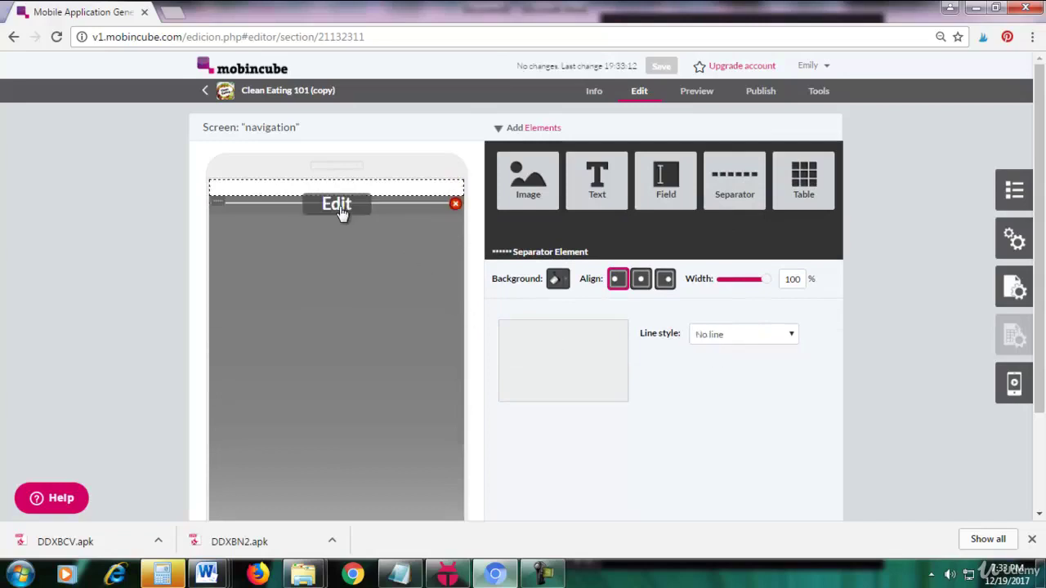
left_click(340, 206)
left_click(726, 334)
left_click(725, 353)
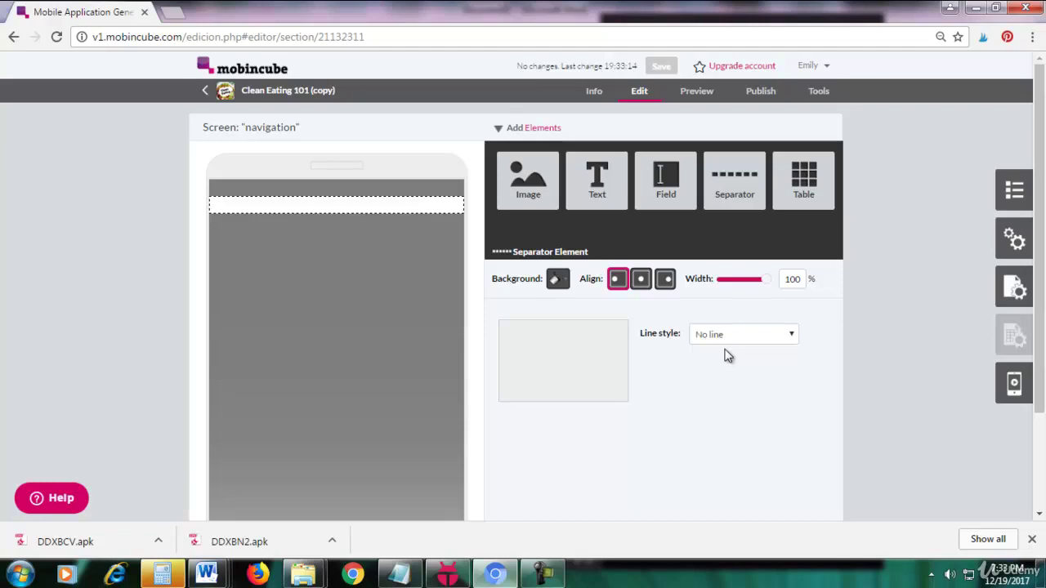
left_click_drag(803, 183, 392, 281)
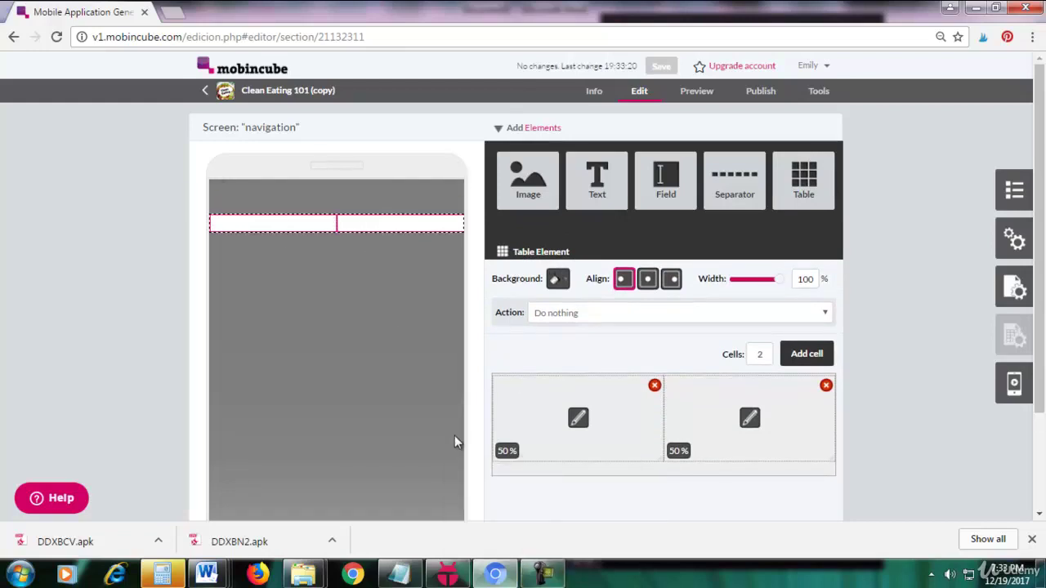
left_click(544, 574)
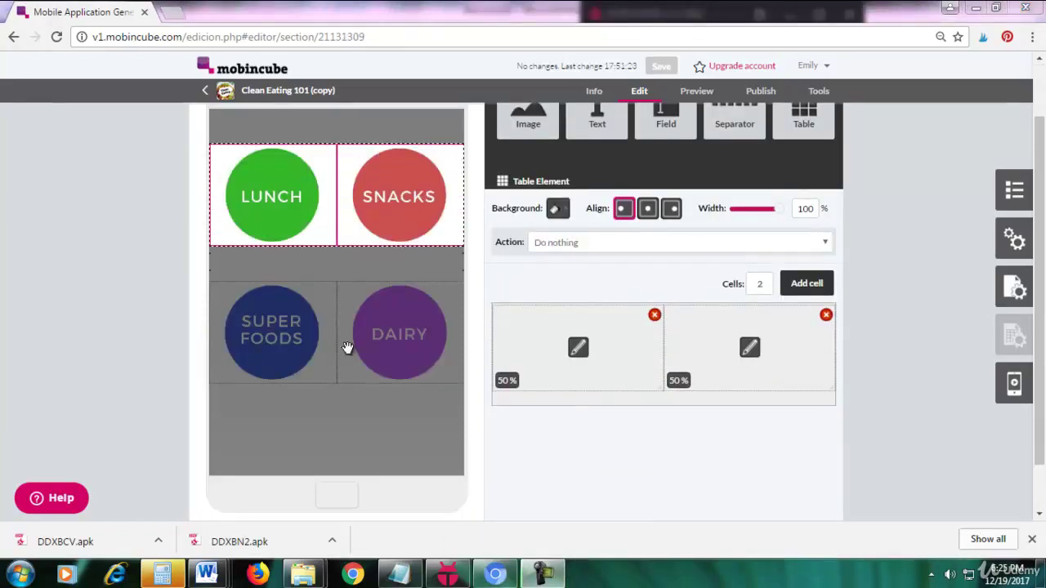
Give the LUNCH image a Go to screen action that opens the lunch screen.
left_click_drag(1042, 186, 1042, 170)
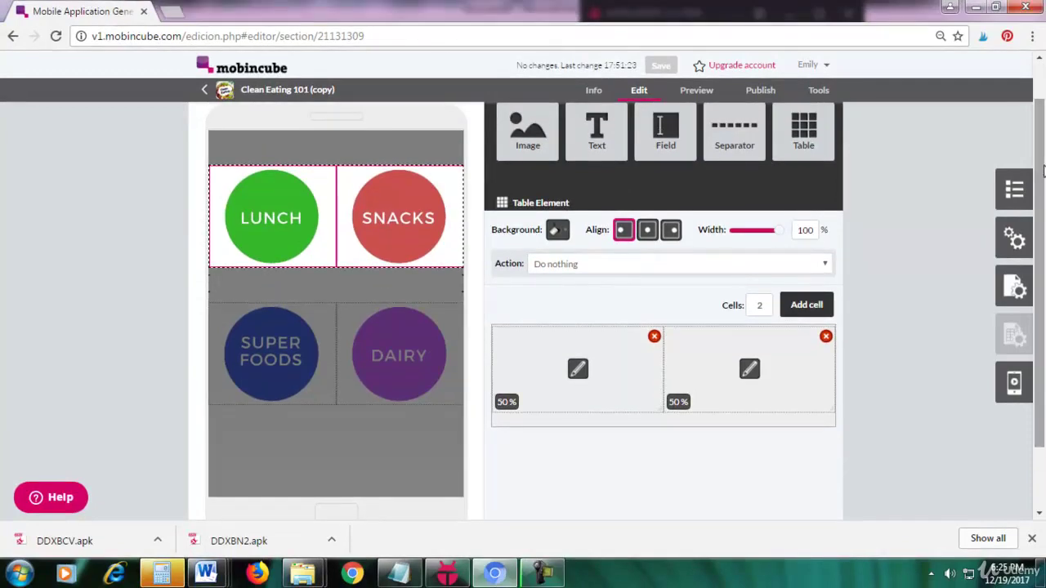
mouse_move(294, 237)
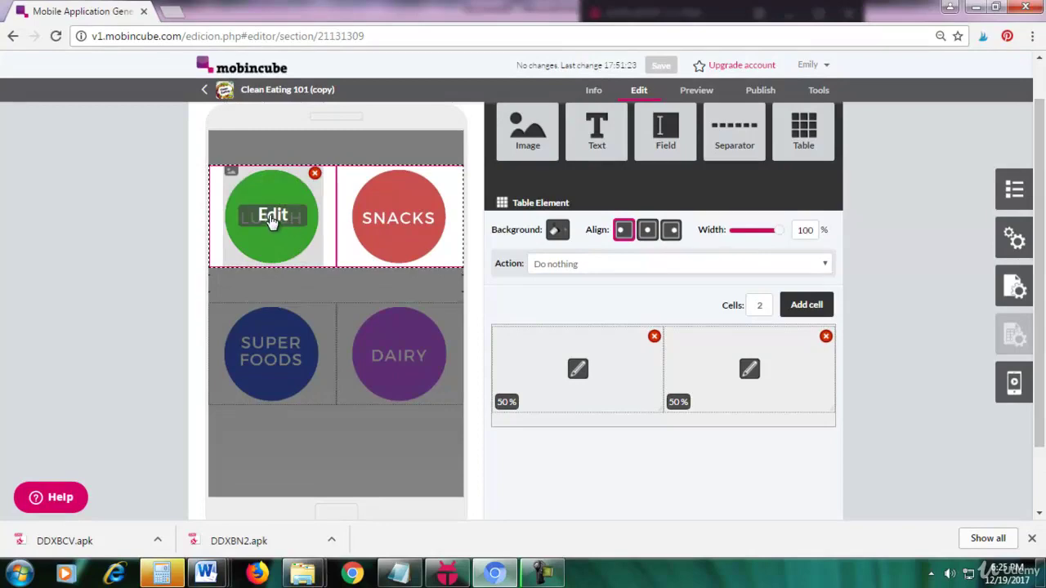
left_click(270, 216)
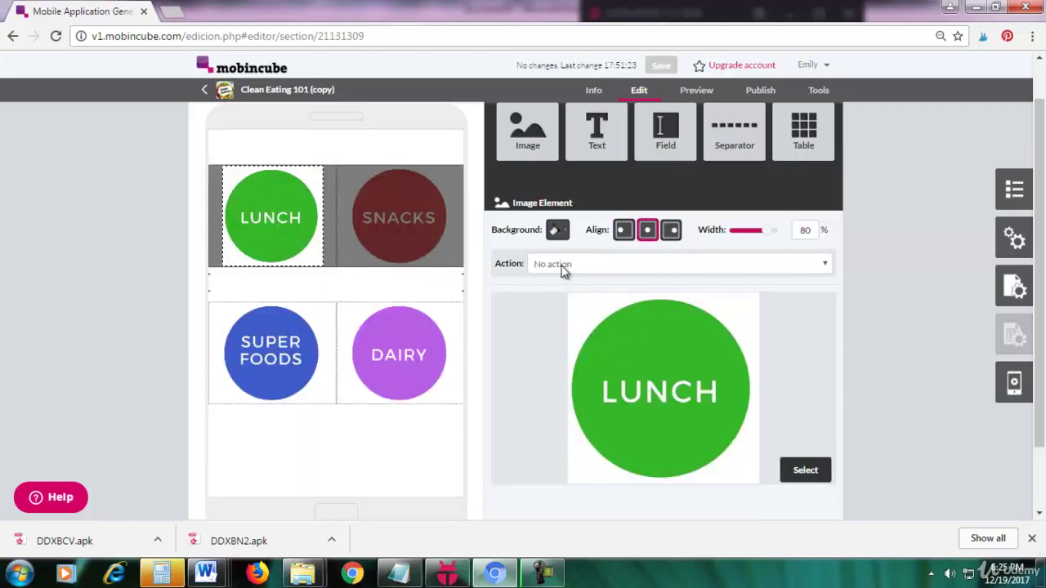
left_click(611, 269)
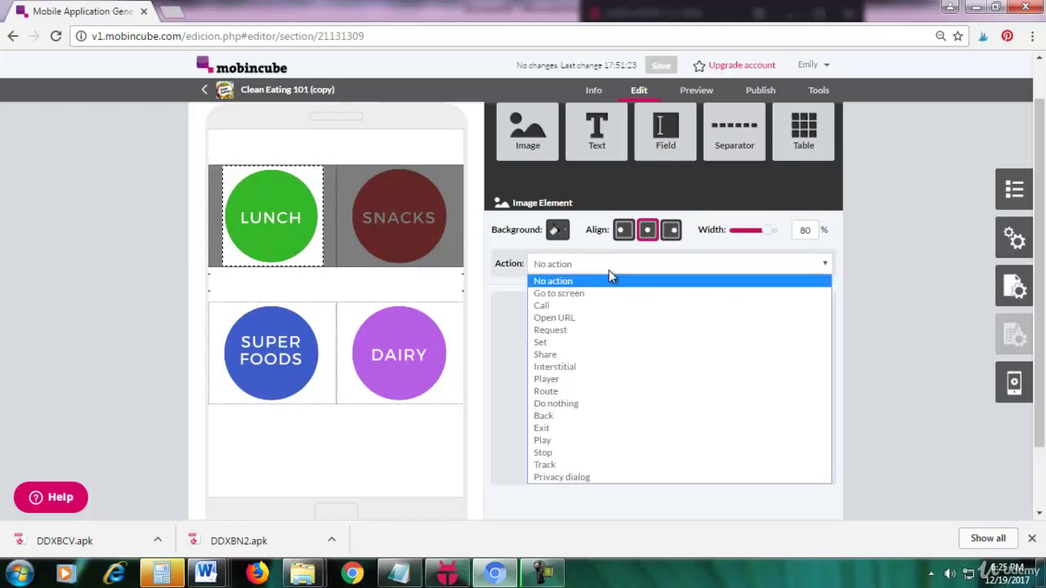
left_click(601, 293)
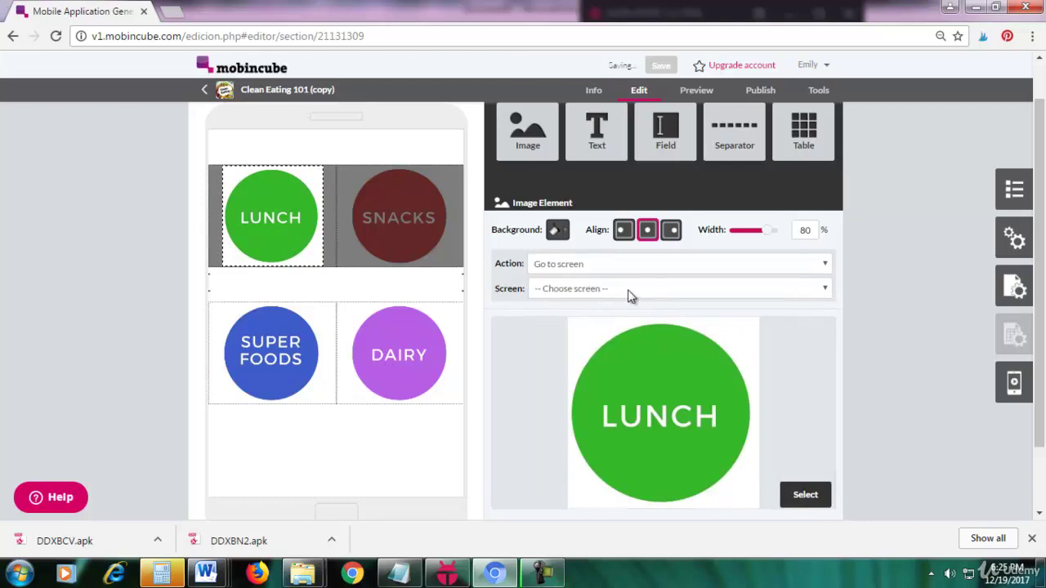
left_click(630, 289)
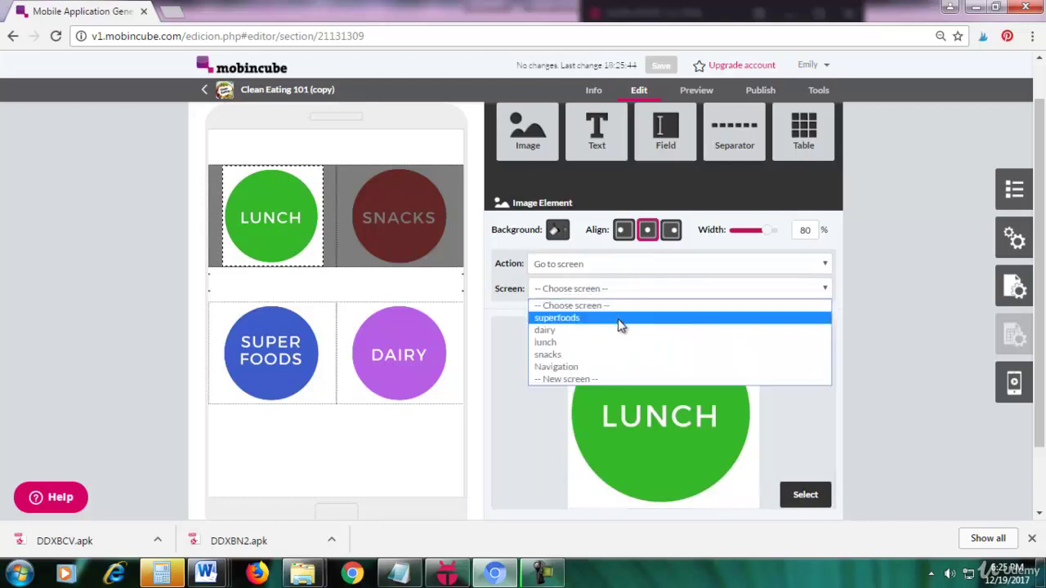
left_click(614, 340)
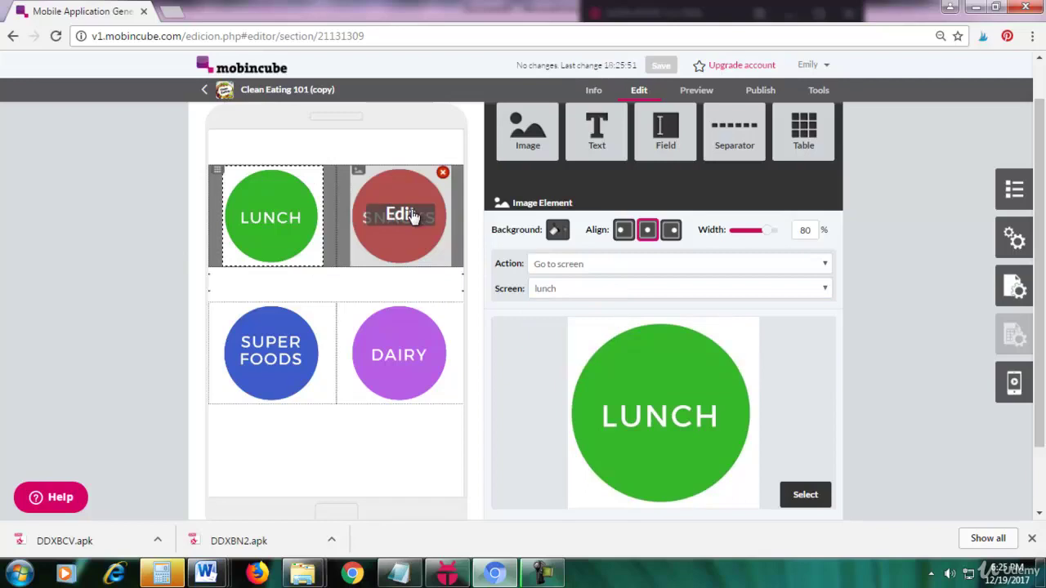
Give the SNACKS image a Go to screen action that opens the snacks screen.
left_click(410, 215)
left_click(580, 265)
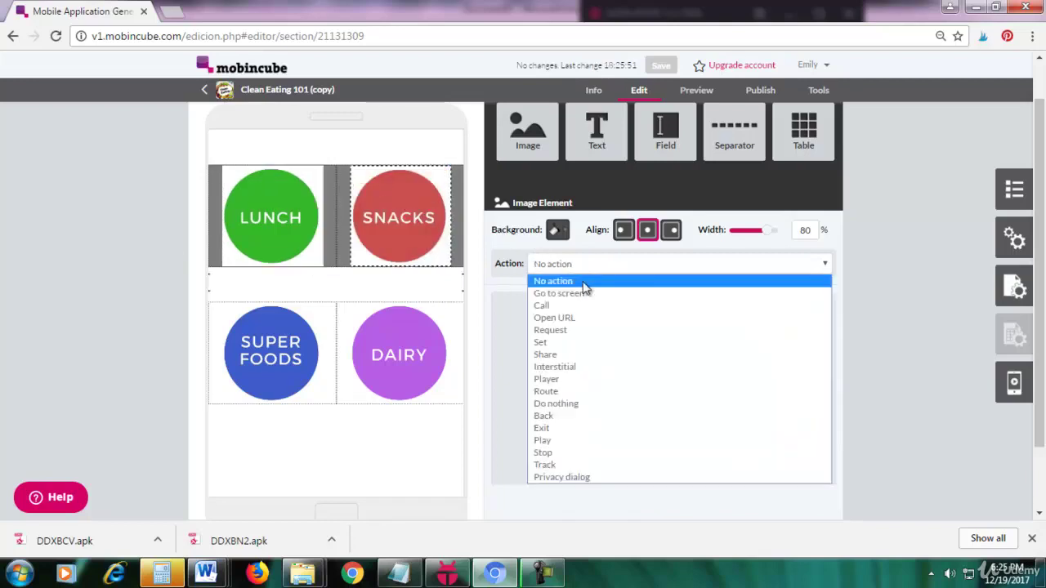
left_click(583, 293)
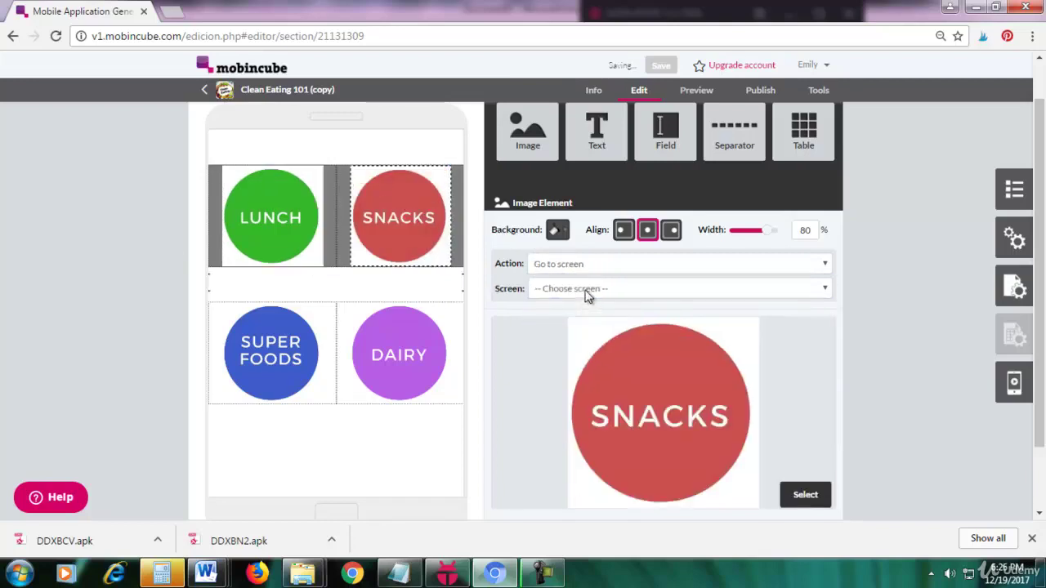
left_click(585, 293)
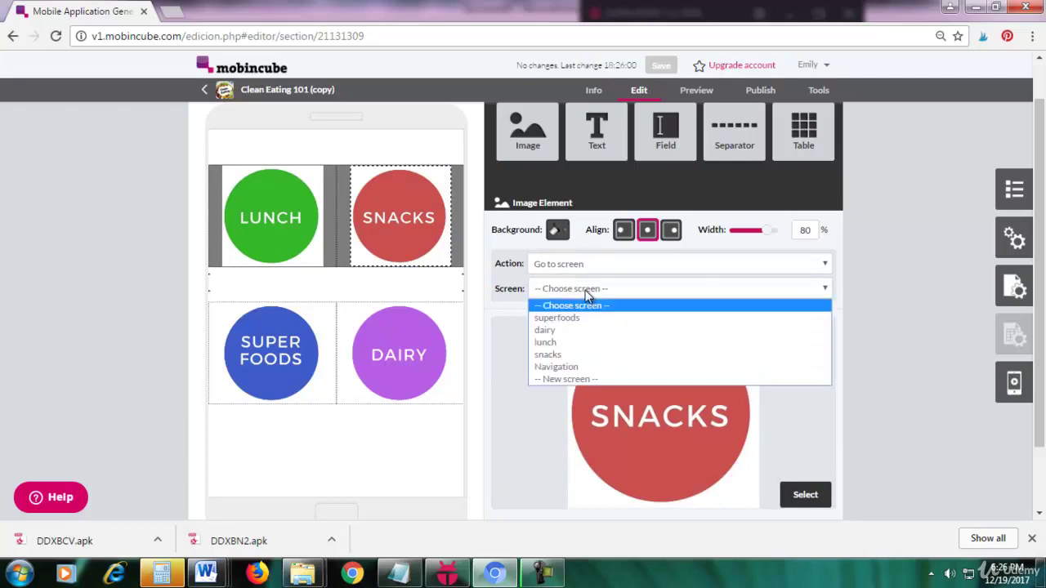
left_click(570, 355)
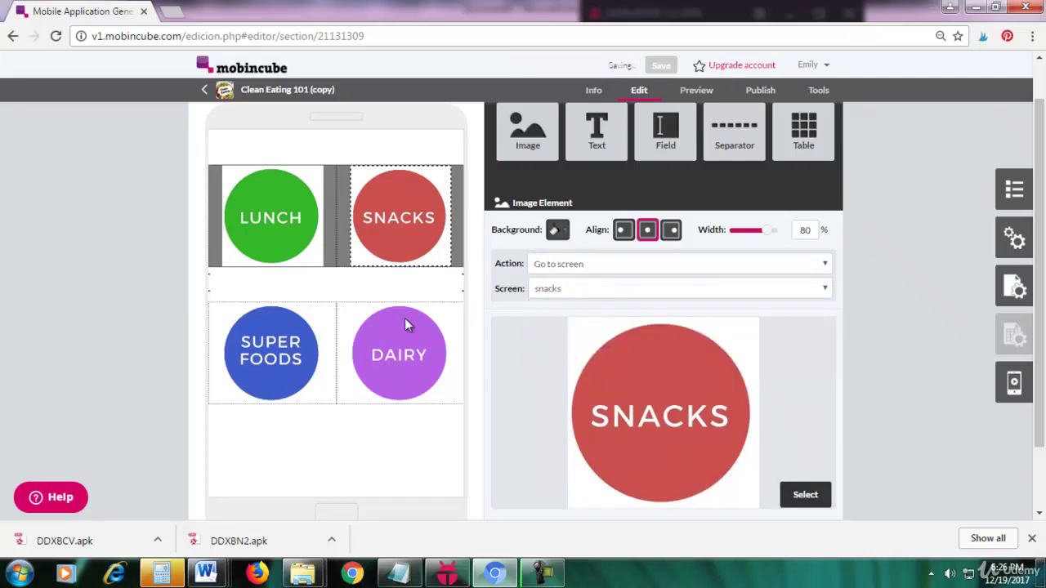
Give the SUPER FOODS image a Go to screen action that opens the superfoods screen.
left_click(276, 350)
left_click(271, 350)
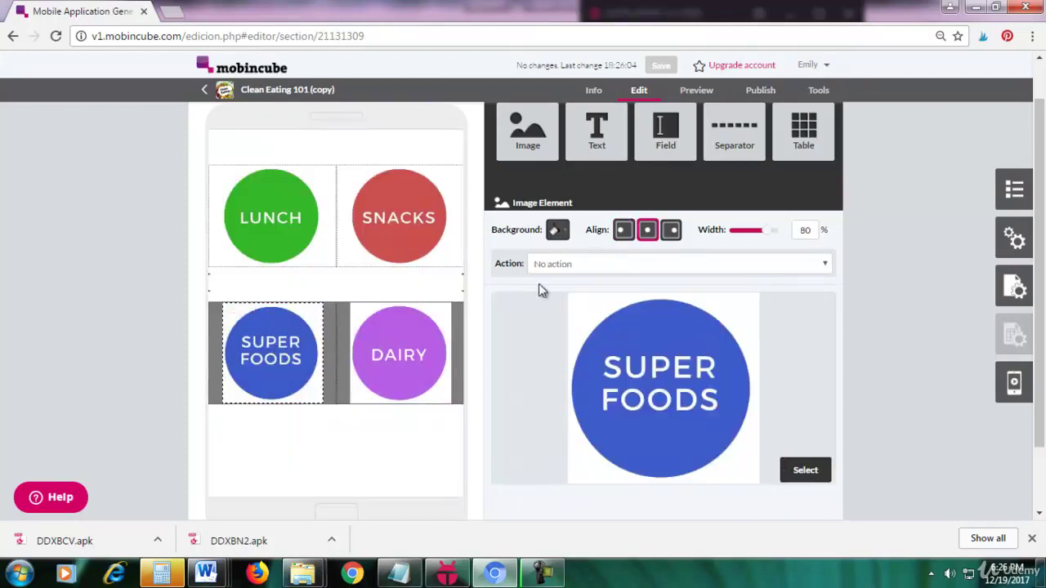
left_click(563, 266)
left_click(565, 291)
left_click(566, 291)
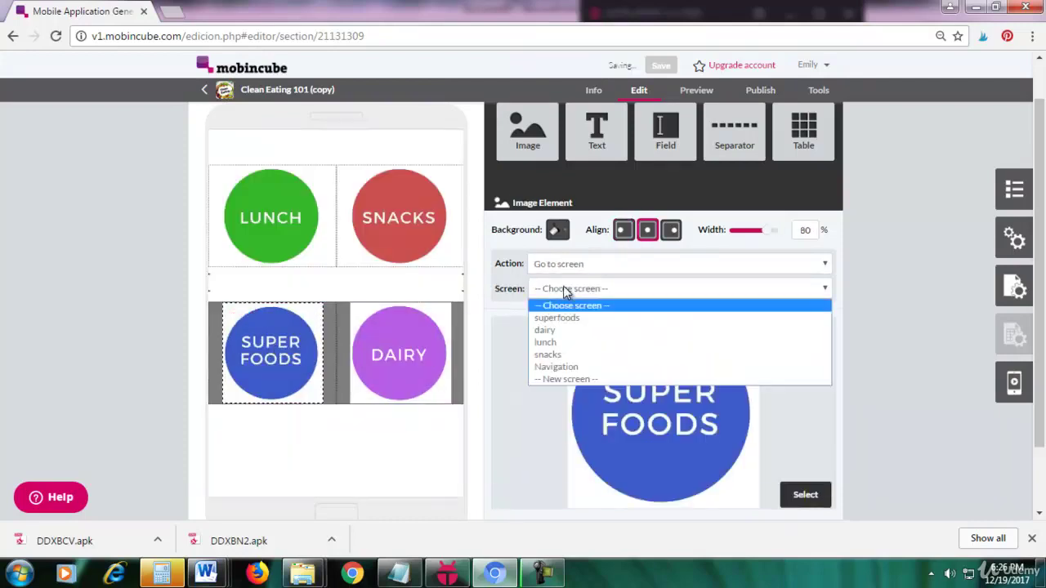
left_click(564, 291)
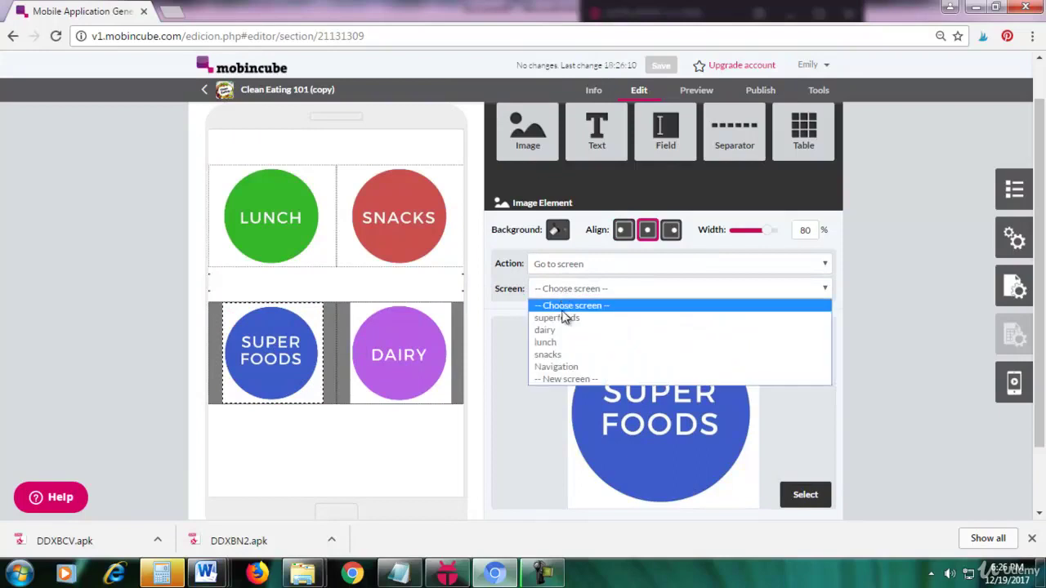
left_click(567, 313)
Give the DAIRY image a Go to screen action that opens the dairy screen.
left_click(399, 352)
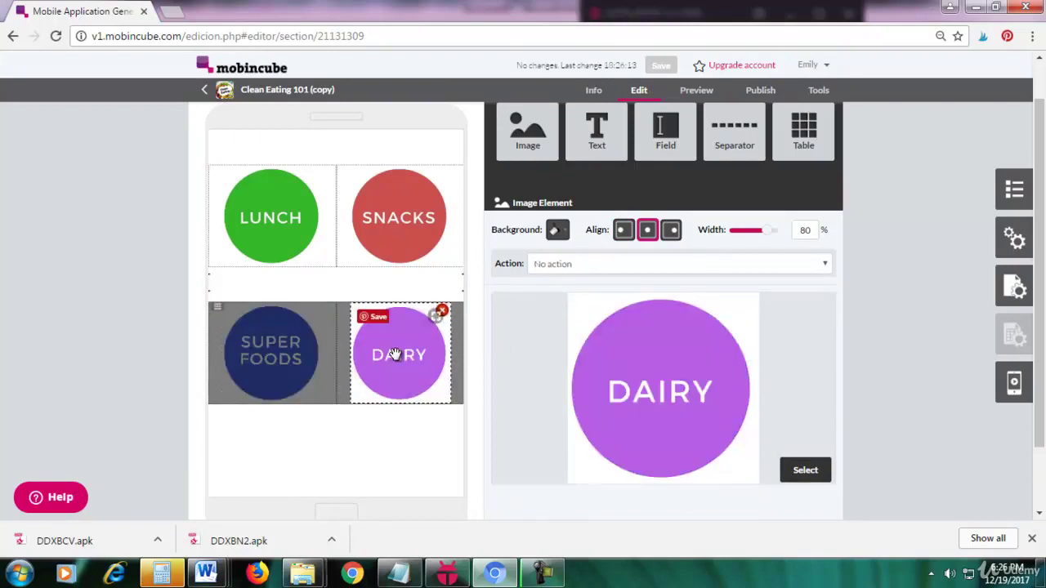
left_click(588, 266)
left_click(580, 292)
left_click(578, 291)
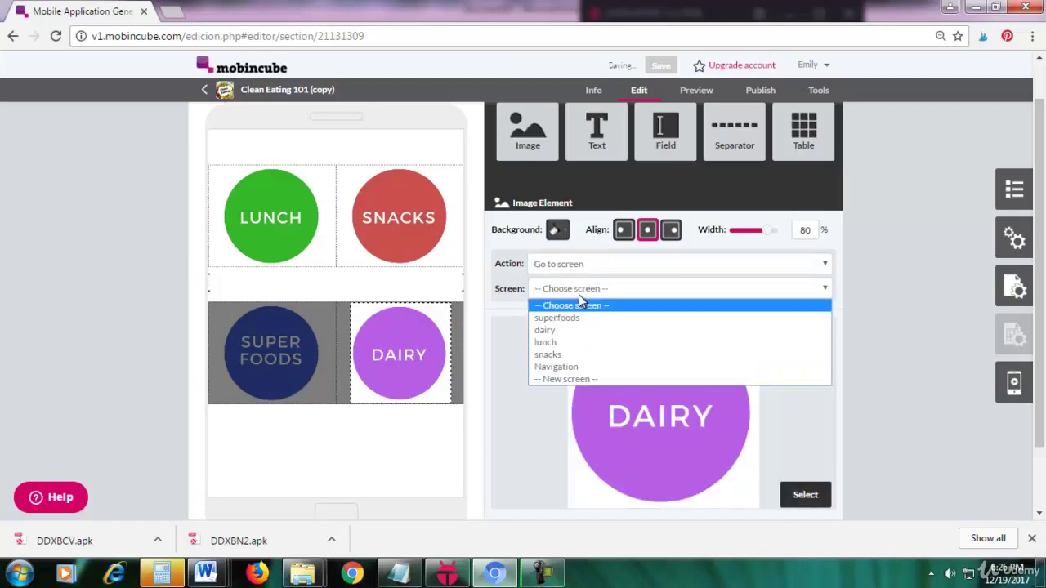
left_click(578, 291)
left_click(565, 290)
left_click(564, 331)
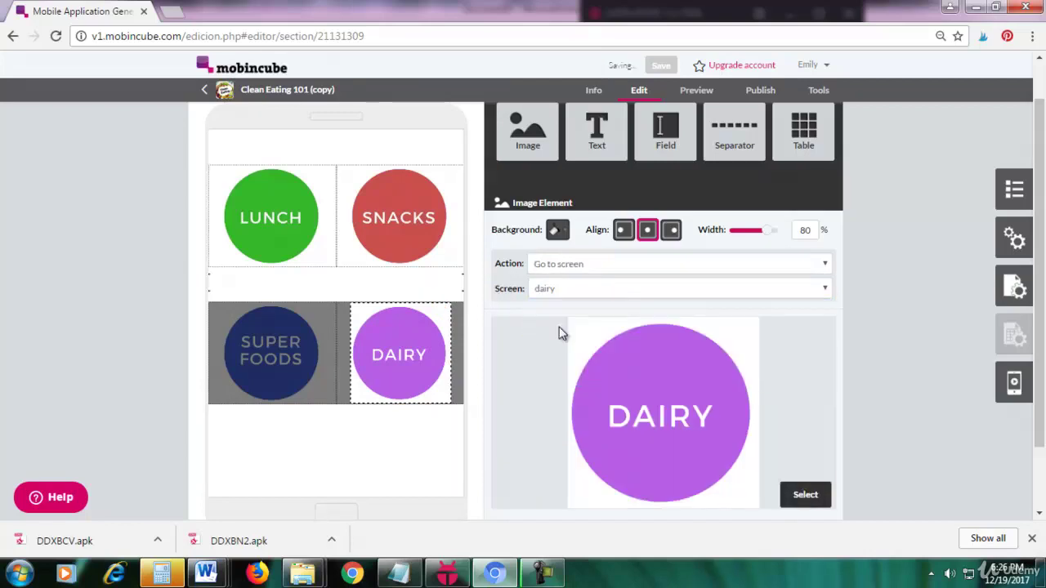
Switch to KOPLAYER and test the lunch, snacks and superfoods links on the running app's navigation screen, dismissing the advertisement.
left_click(447, 573)
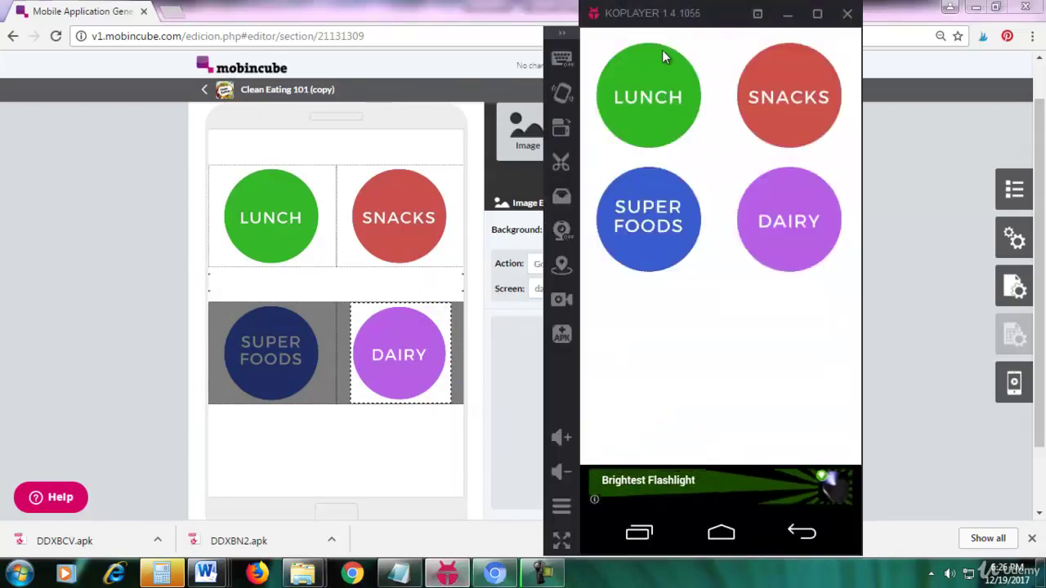
left_click_drag(664, 24, 691, 55)
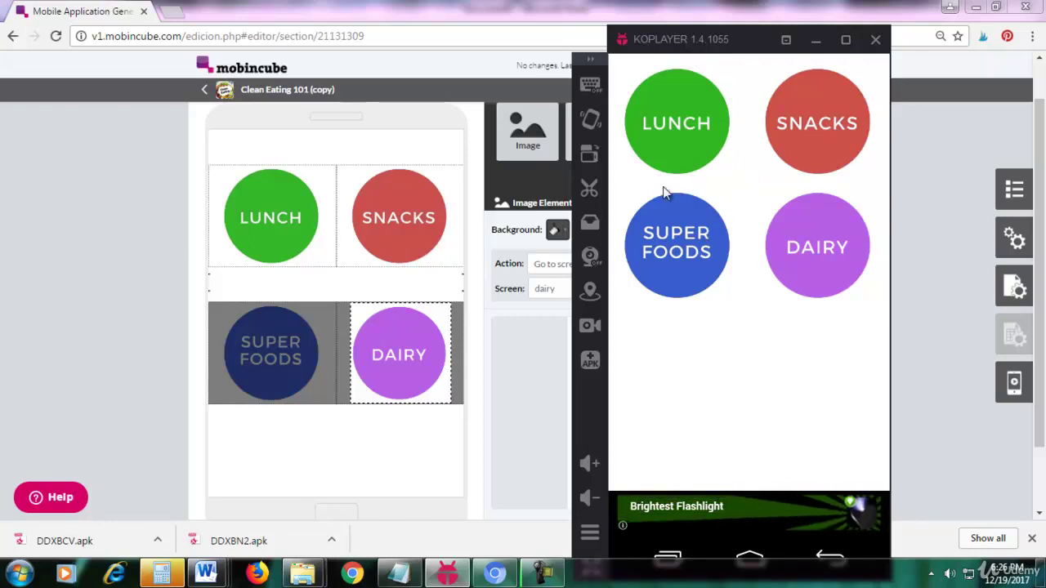
left_click(677, 129)
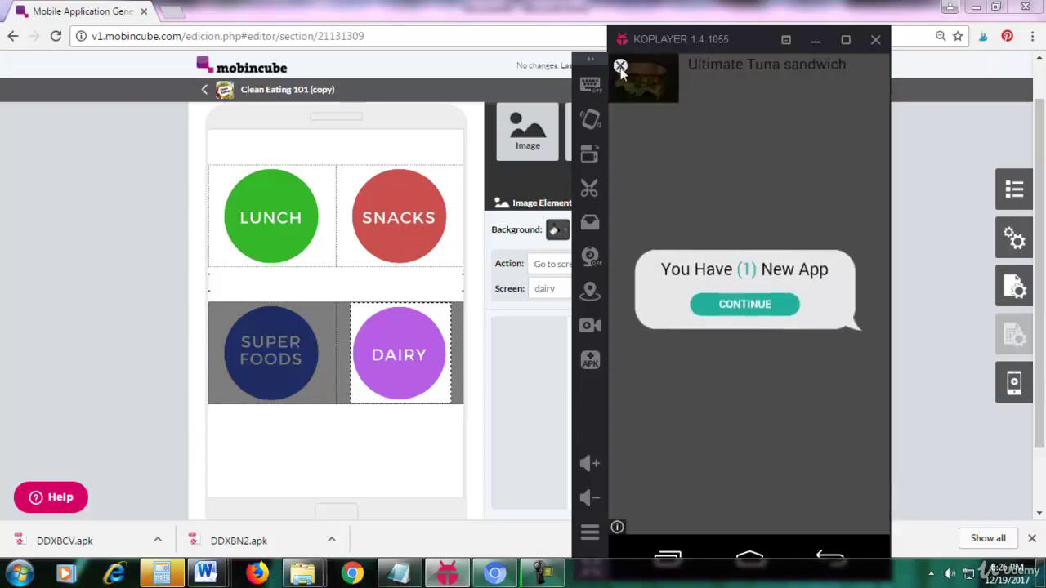
left_click(620, 64)
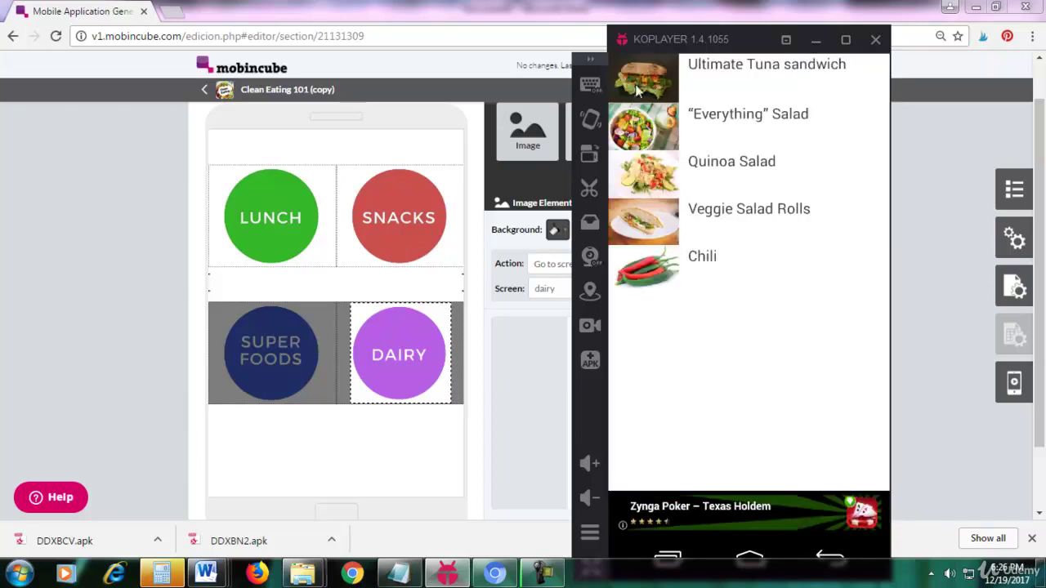
left_click(827, 560)
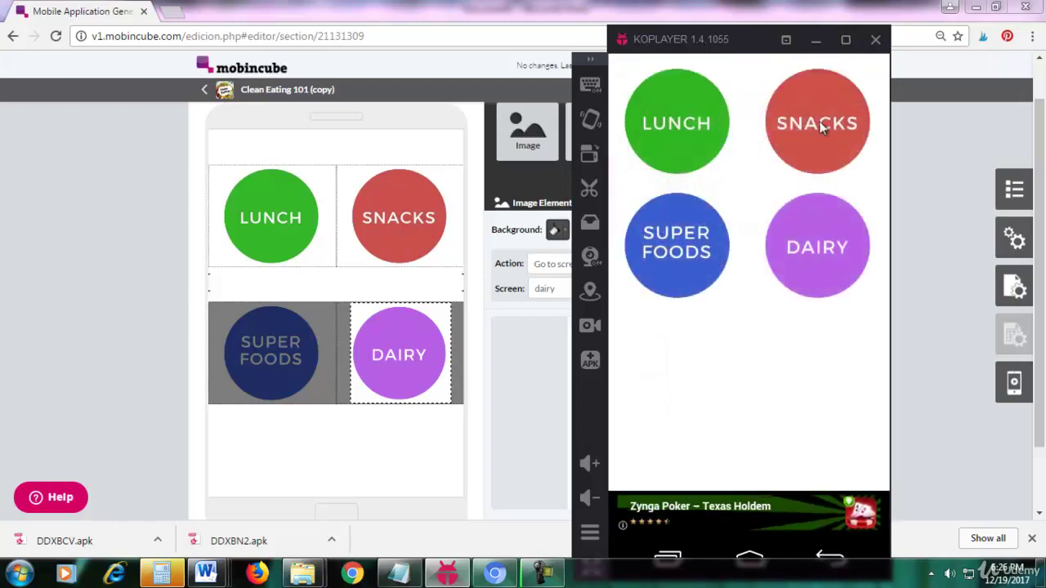
left_click(794, 141)
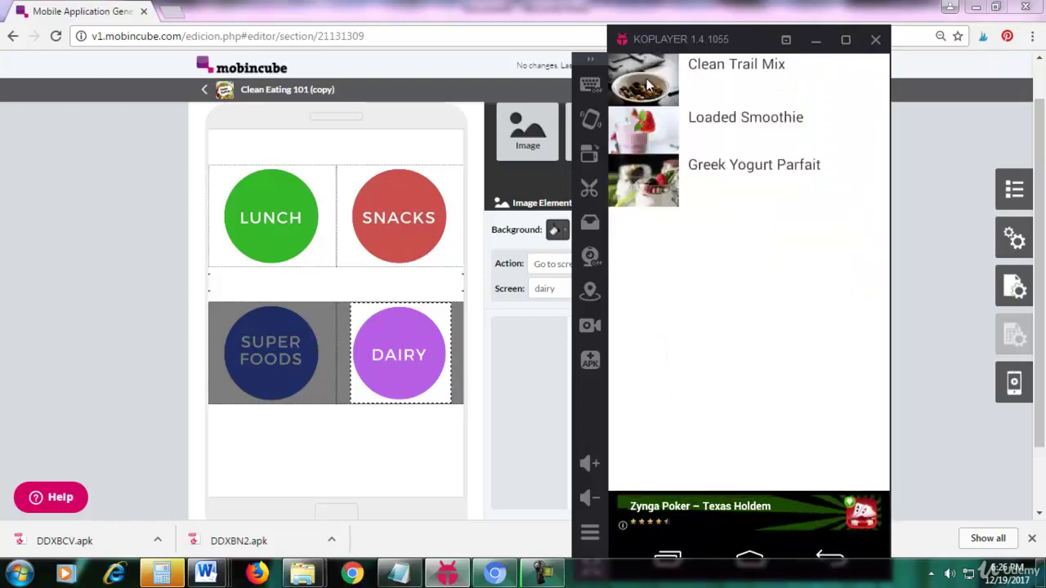
left_click(829, 558)
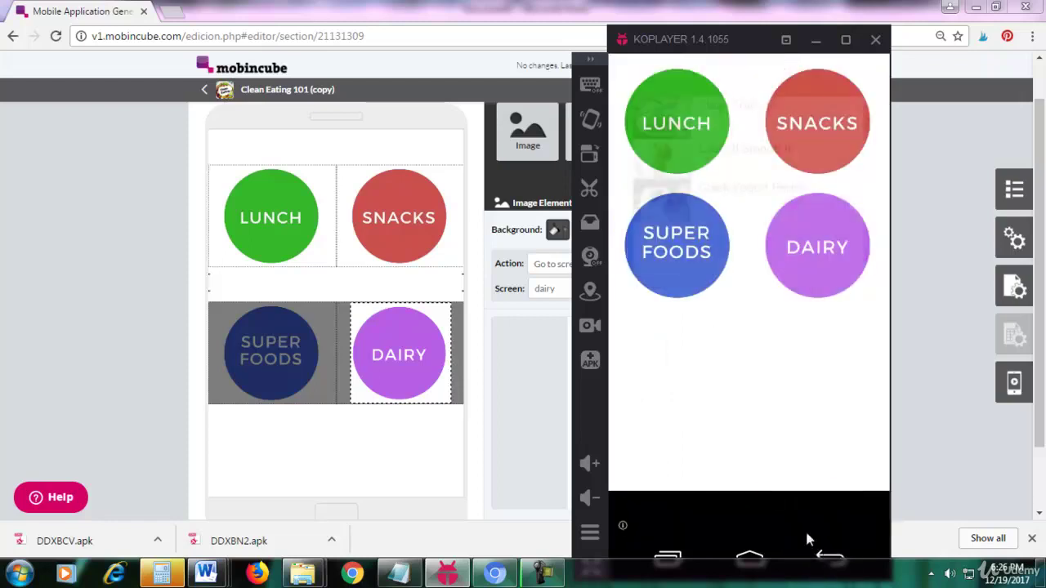
left_click(679, 249)
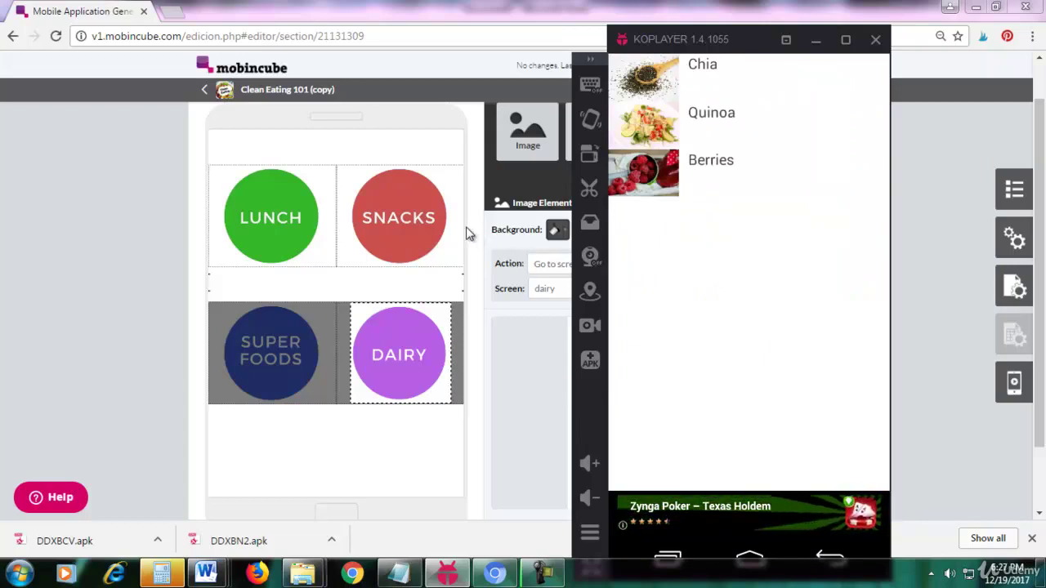
Switch back to Mobincube and set the Navigation screen as the app's first screen.
left_click(910, 147)
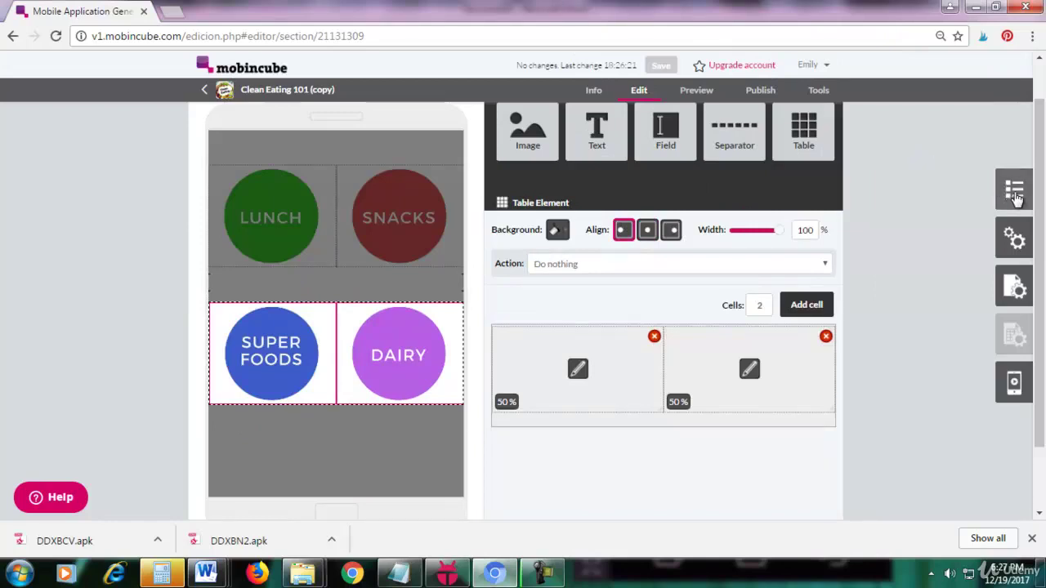
left_click(1014, 192)
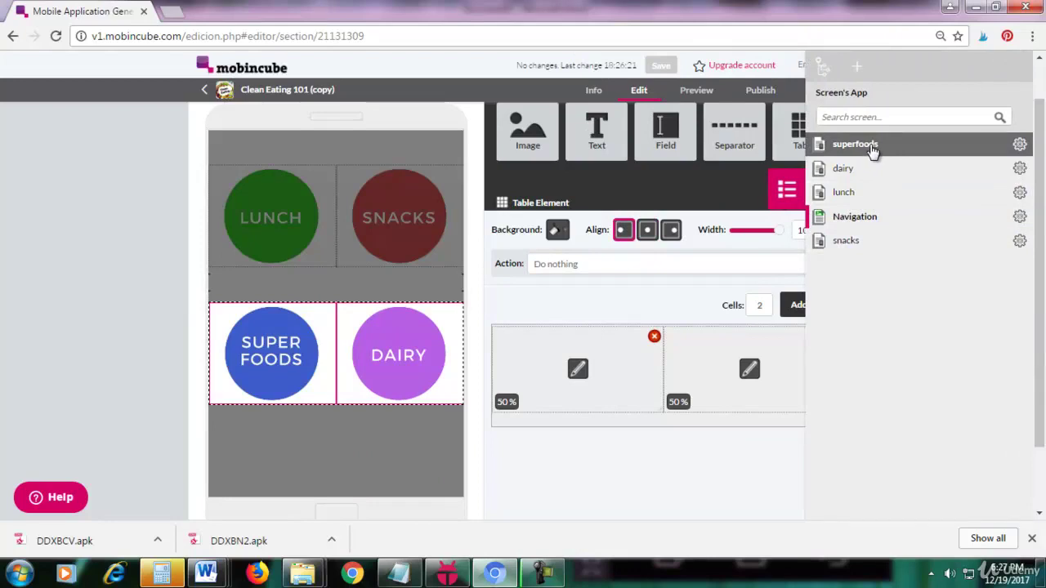
left_click(871, 147)
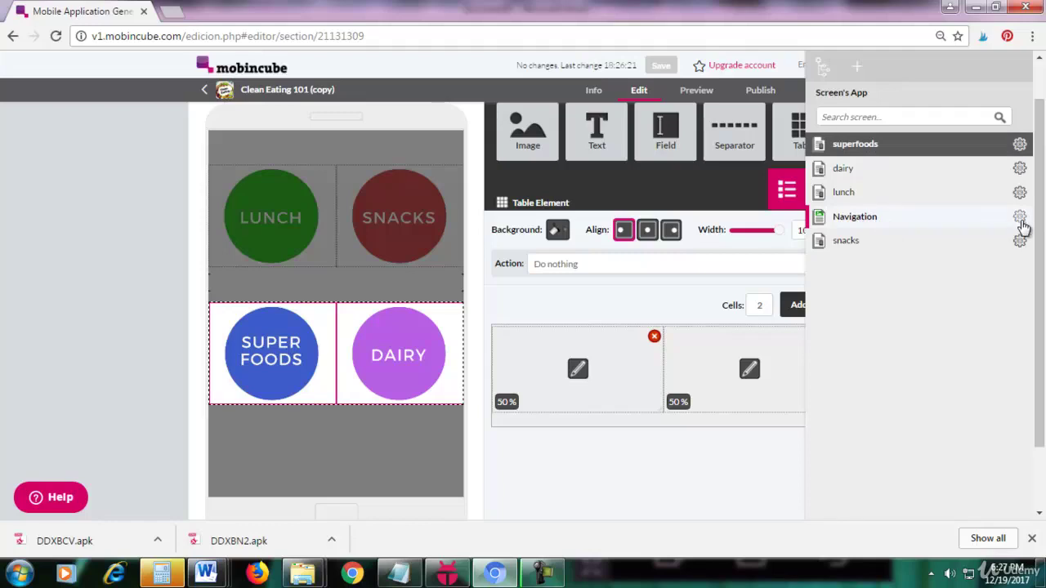
left_click(1021, 220)
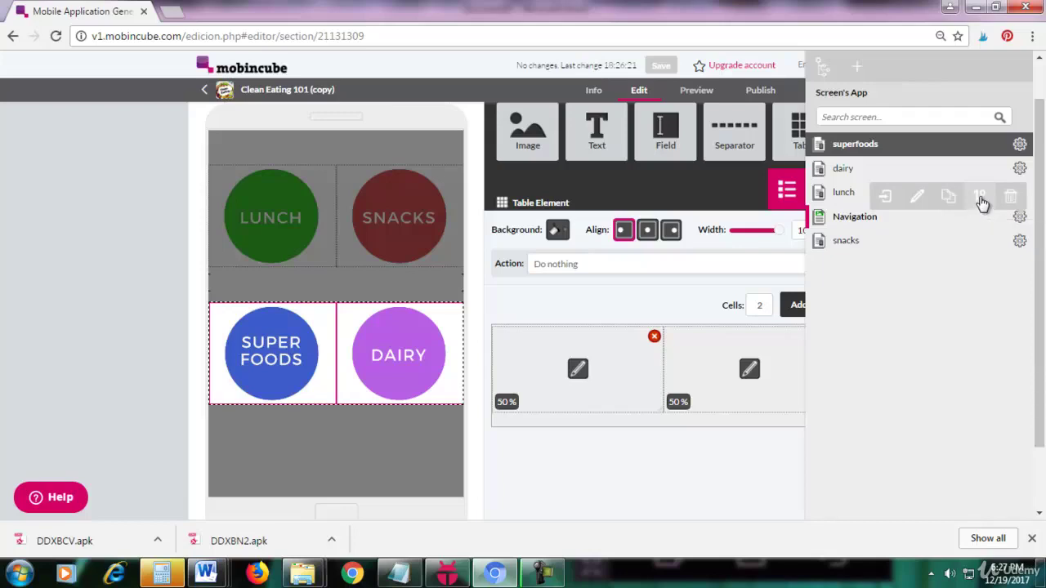
left_click(980, 203)
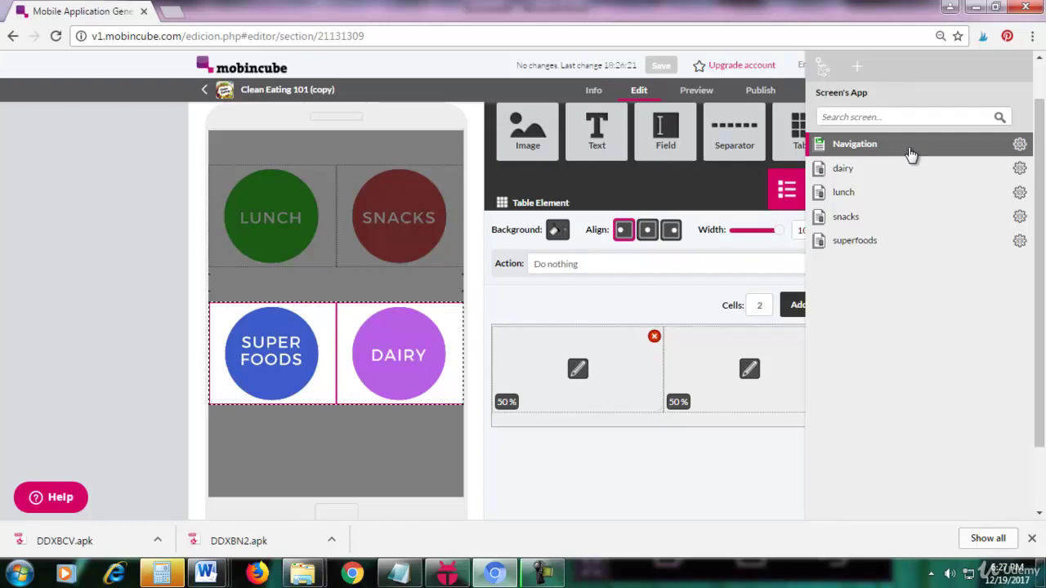
Switch to KOPLAYER, relaunch the Clean Eating app from the home screen and dismiss the advertisement to view its opening screen.
left_click(447, 573)
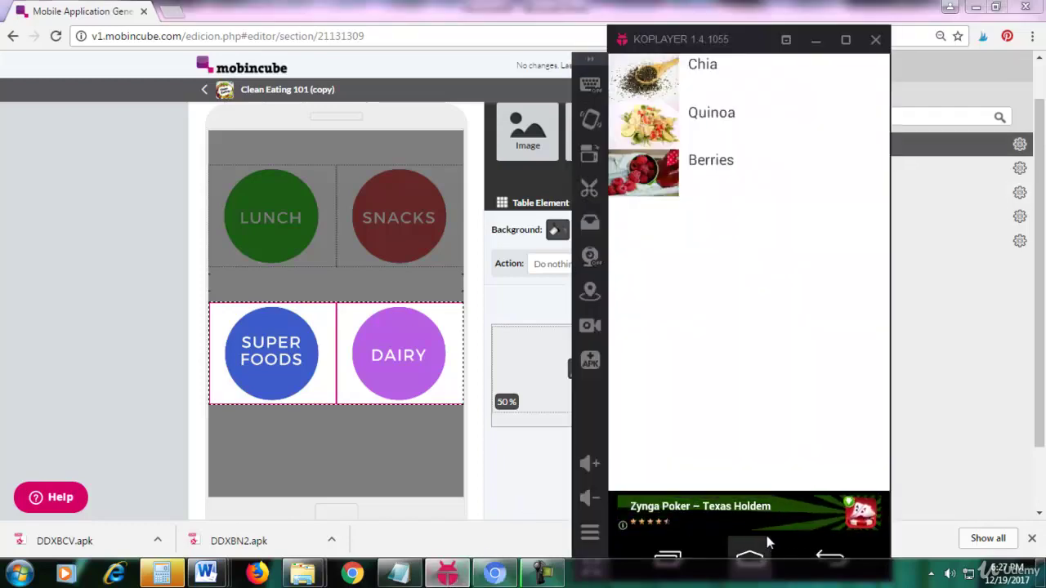
left_click(750, 556)
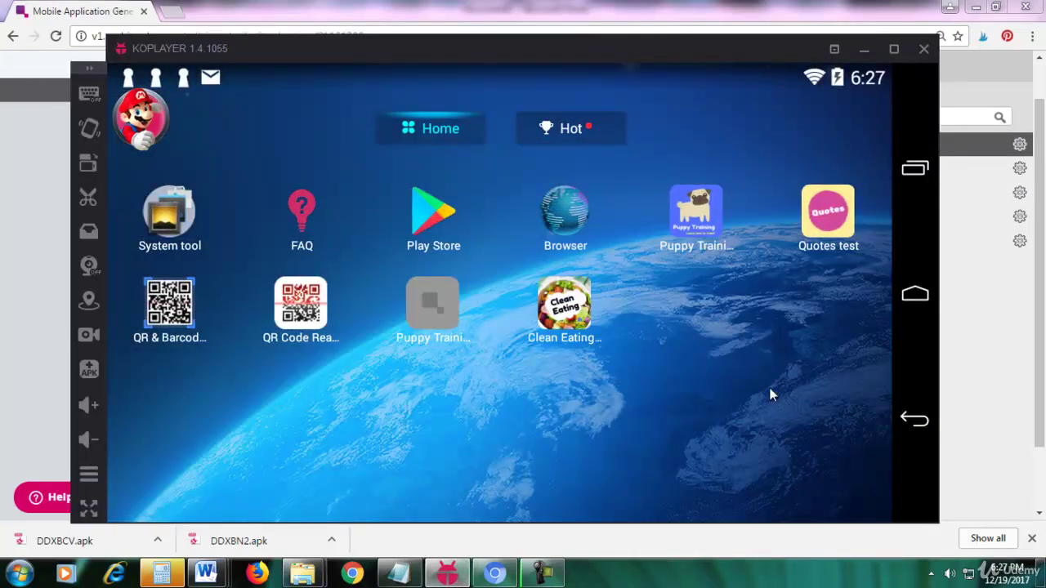
left_click(563, 304)
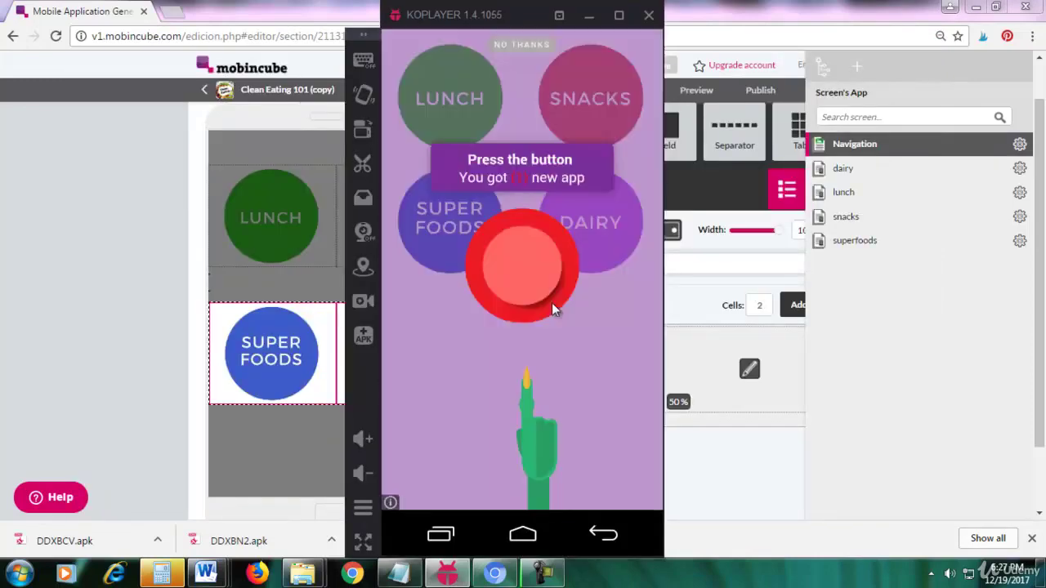
left_click(527, 48)
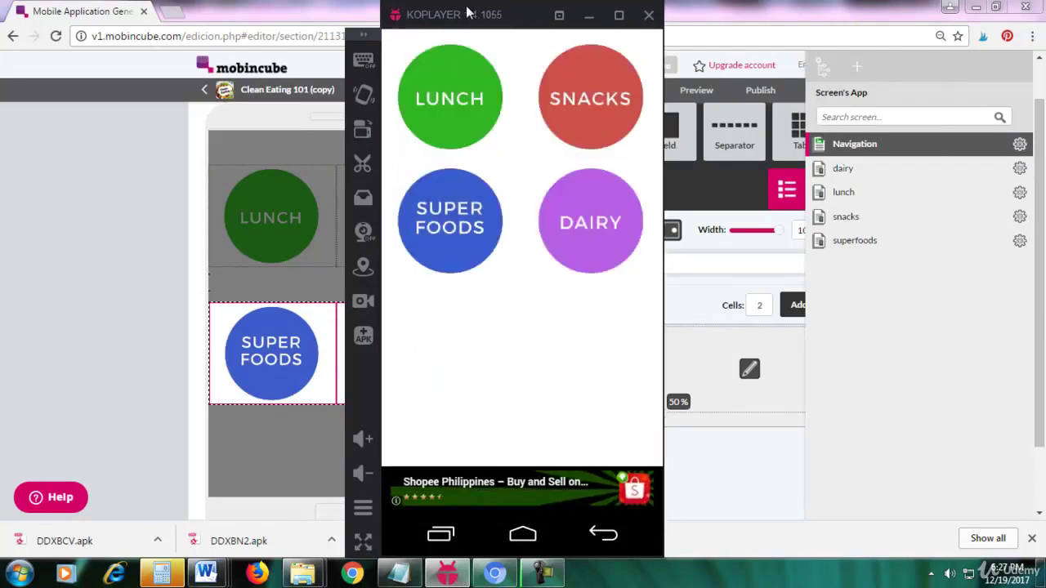
left_click_drag(466, 14, 664, 39)
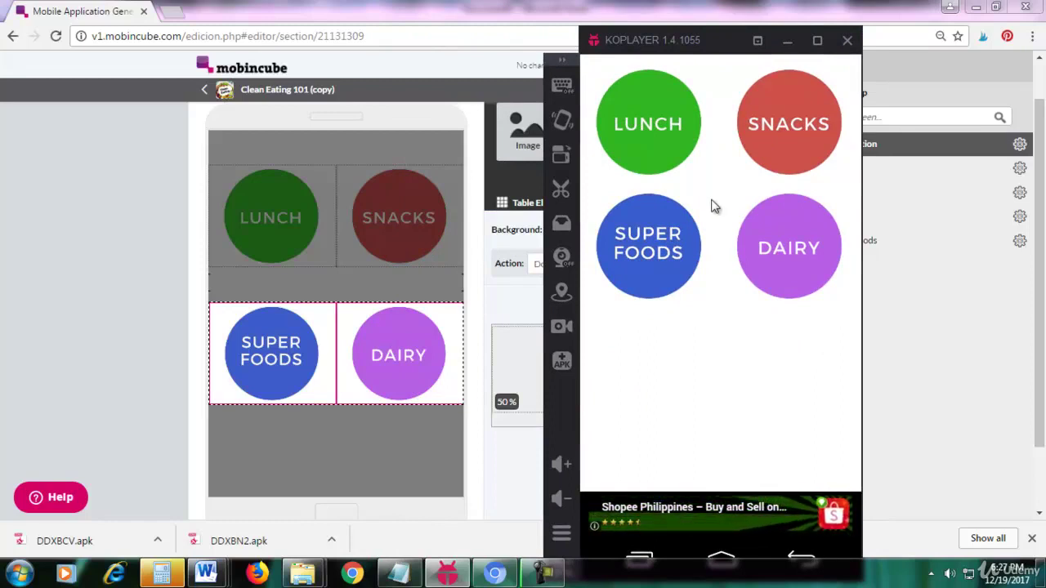
Return to Mobincube and make the lunch screen the app's first screen.
left_click(1013, 87)
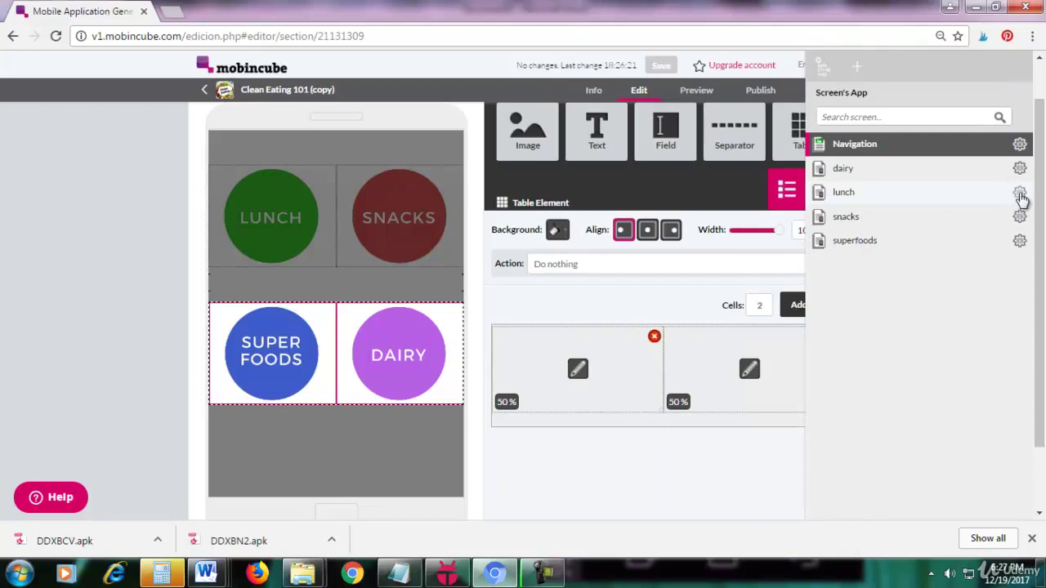
mouse_move(1020, 172)
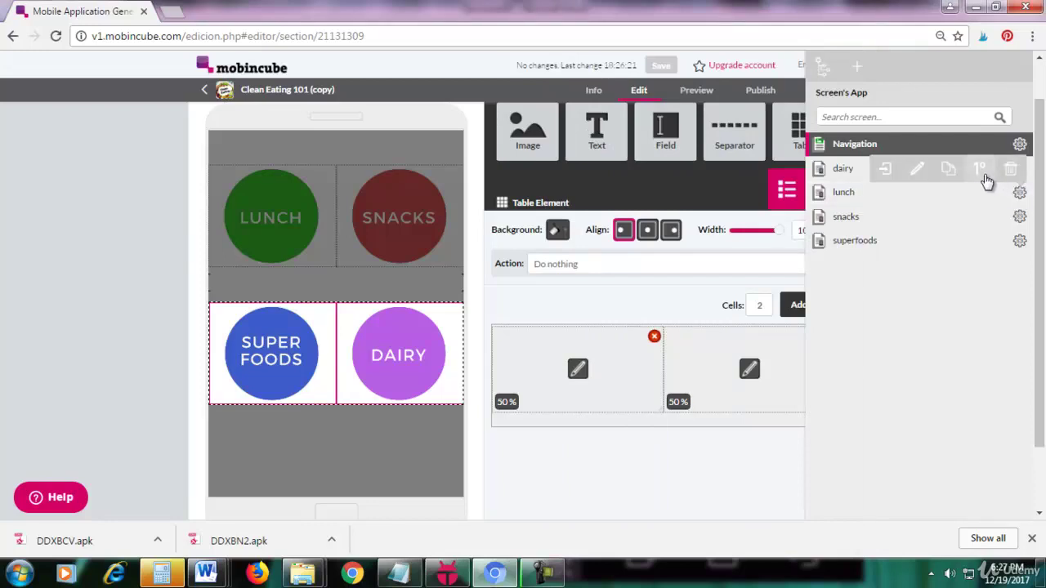
left_click(986, 175)
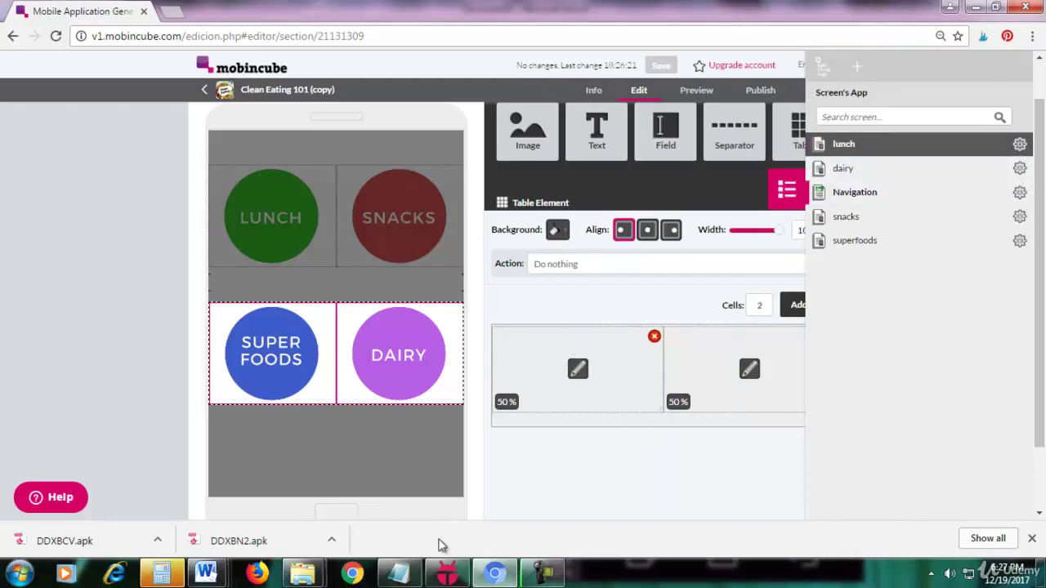
Switch to KOPLAYER and open the lunch list from the running app's navigation screen.
left_click(446, 573)
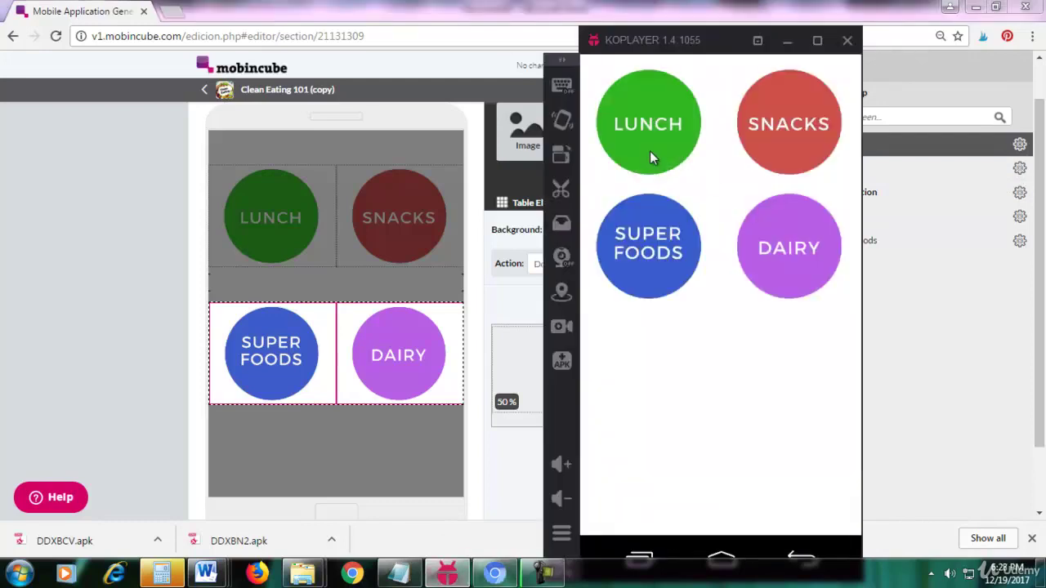
left_click(651, 157)
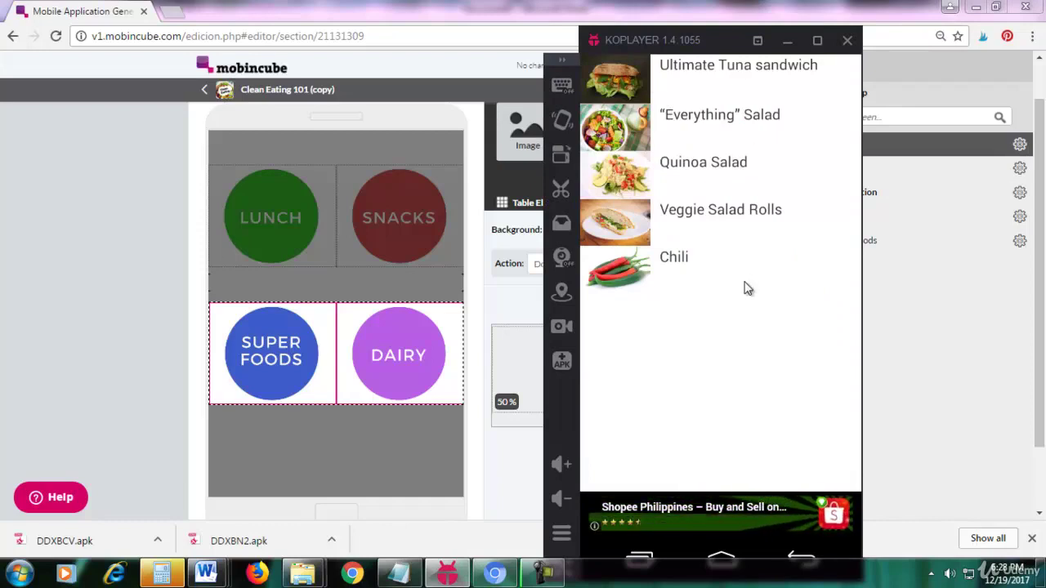
Go back to Mobincube and restore Navigation as the app's first screen in place of lunch.
left_click(933, 307)
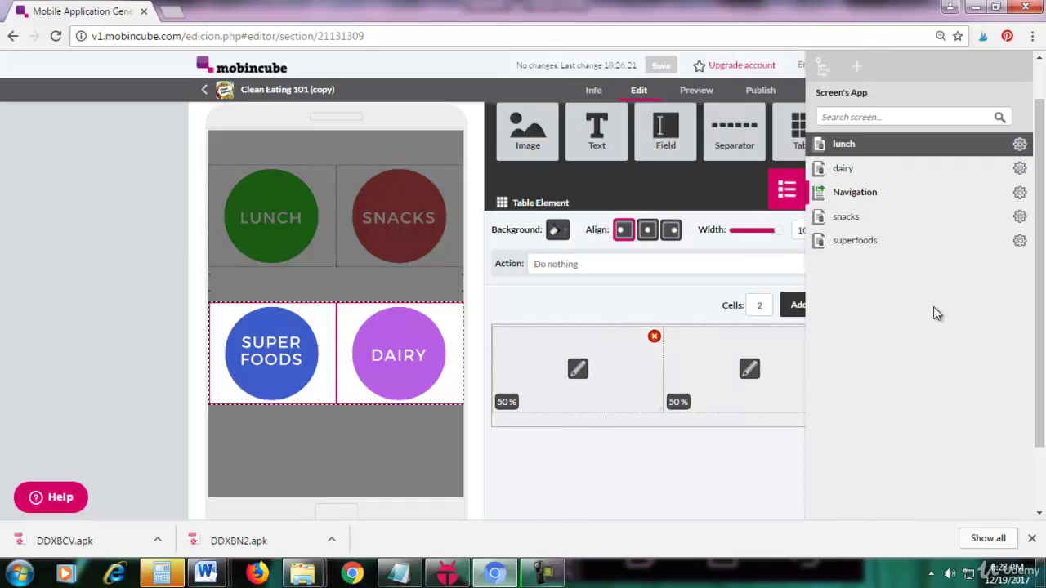
left_click(1020, 198)
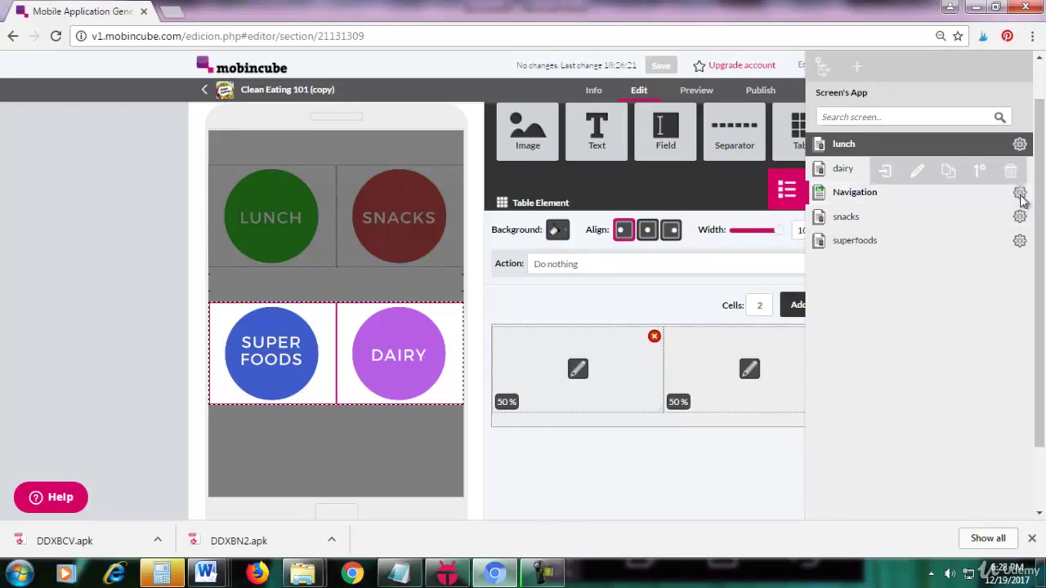
left_click(980, 175)
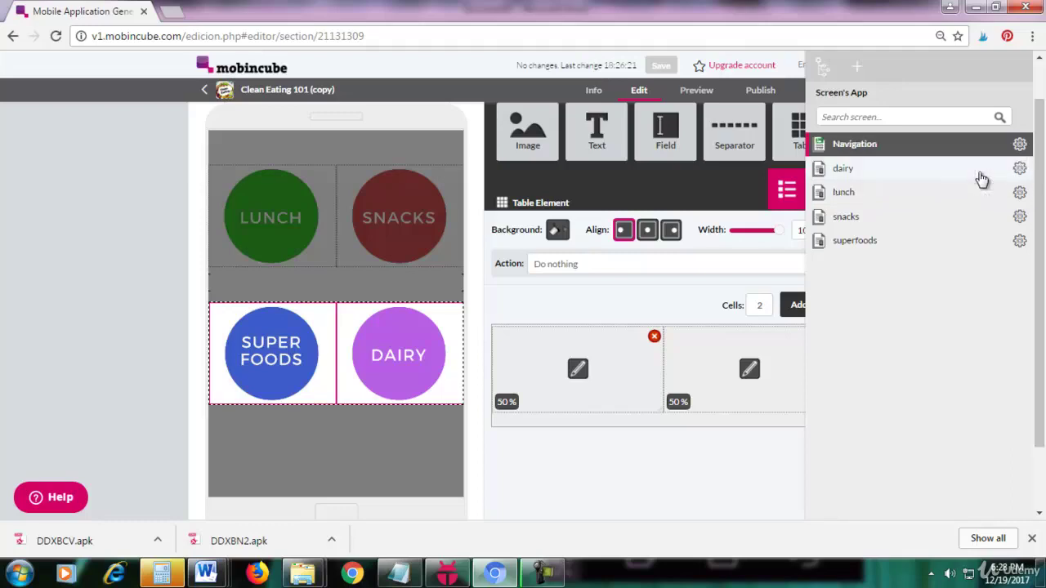